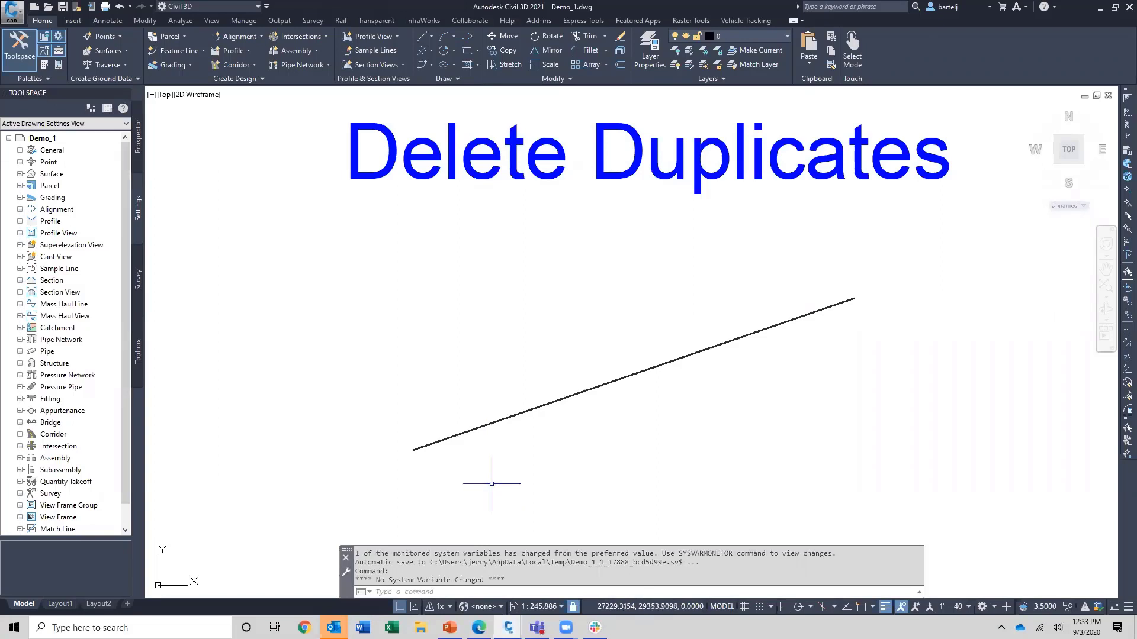
Start MAPCLEAN and window-select the two overlapping Delete Duplicates lines (2 objects selected)
text(map)
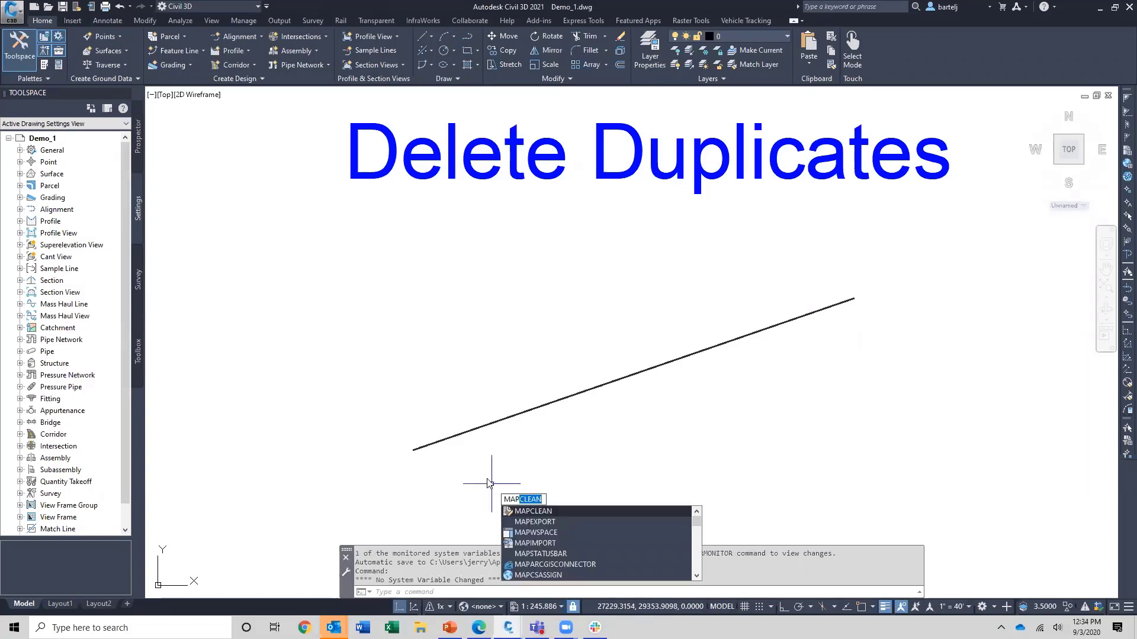
click(525, 512)
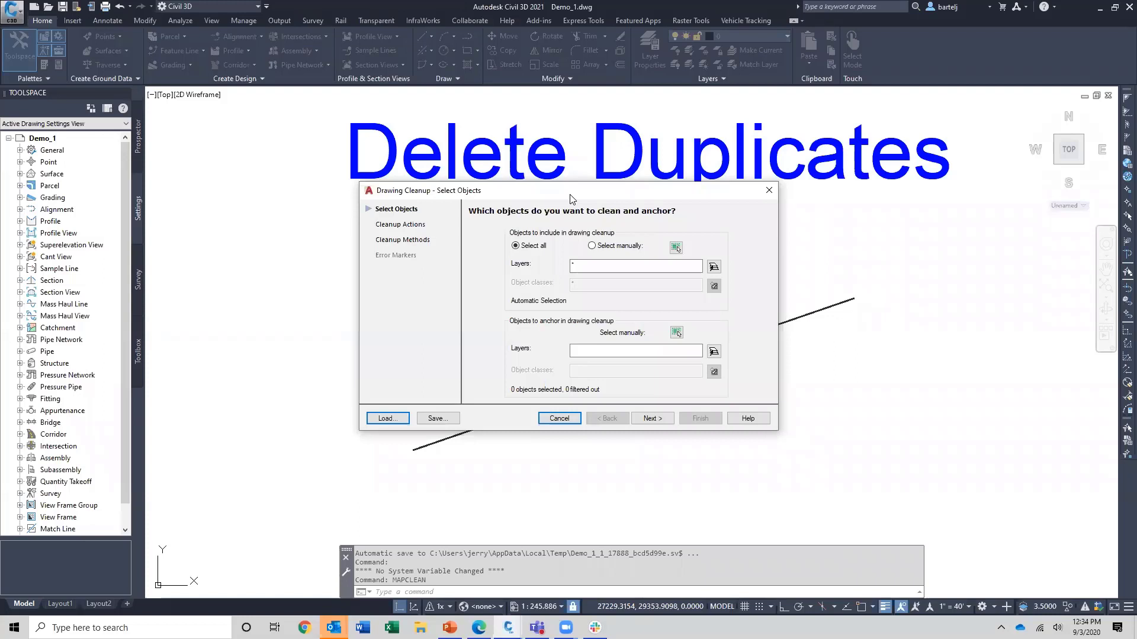
drag(570, 194, 222, 134)
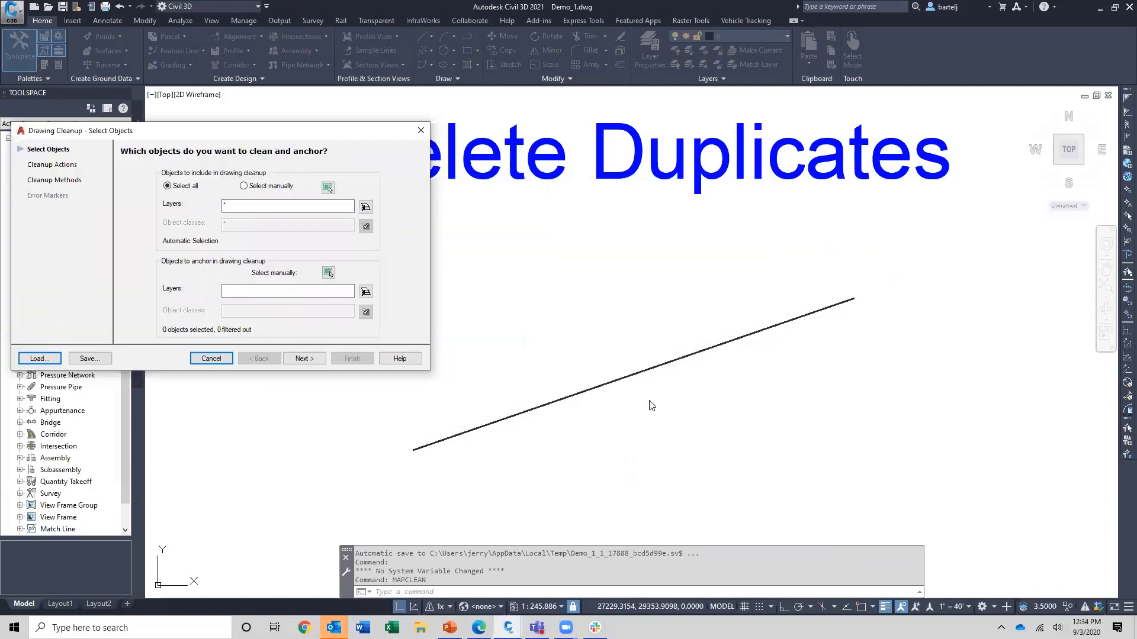
click(243, 187)
click(328, 189)
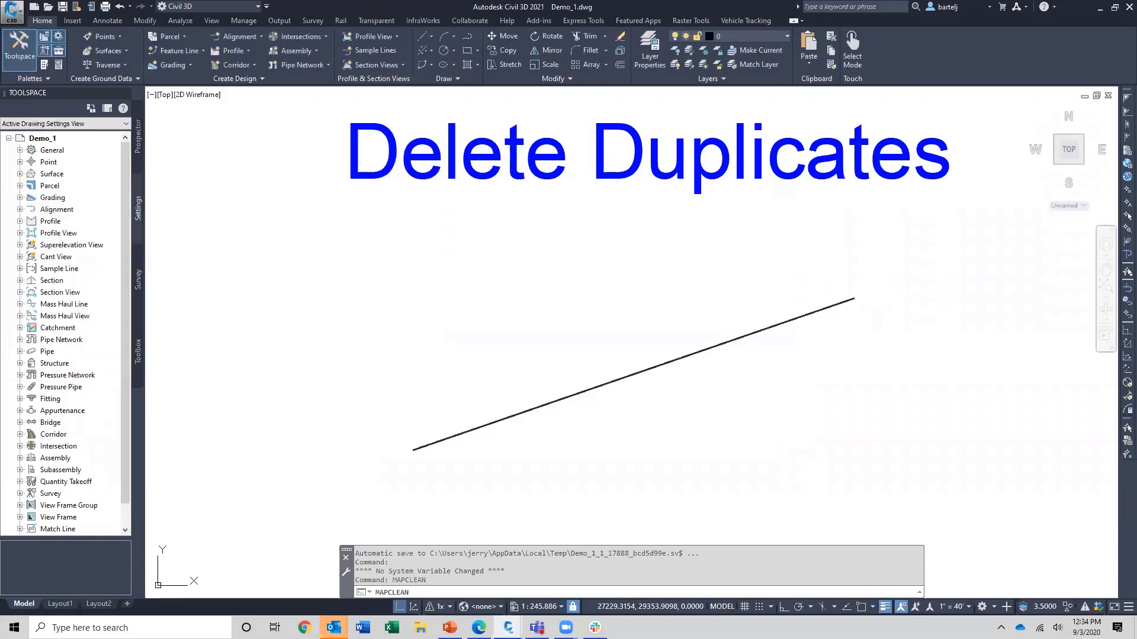
click(667, 404)
click(595, 328)
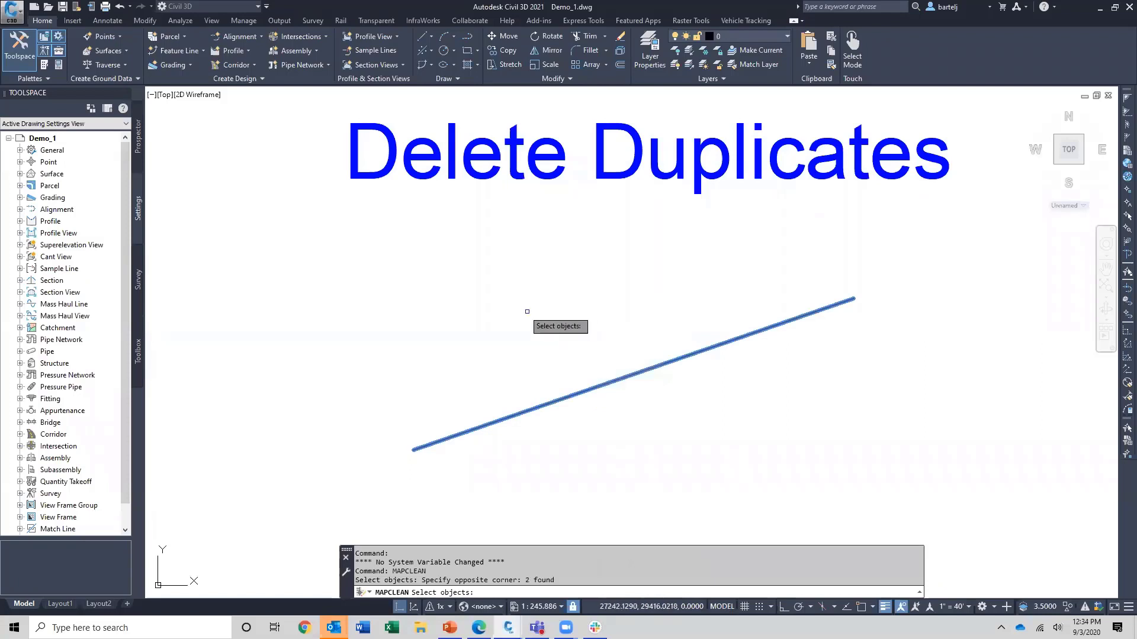
key(Return)
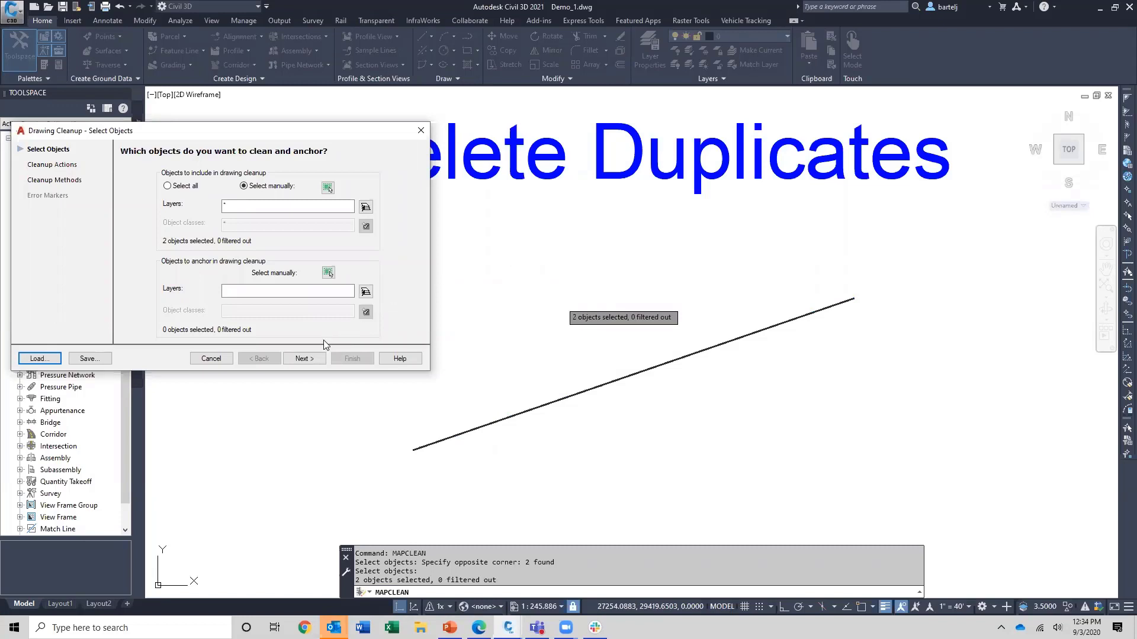
Run a Delete Duplicates cleanup, deleting 1 object and leaving a single line
click(313, 359)
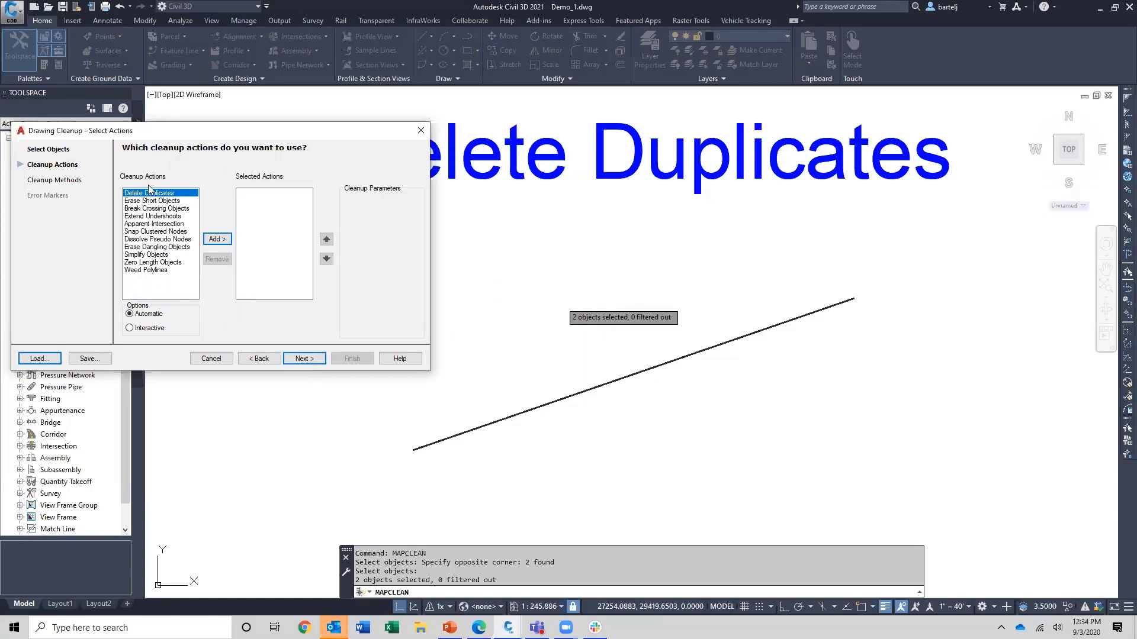
click(217, 239)
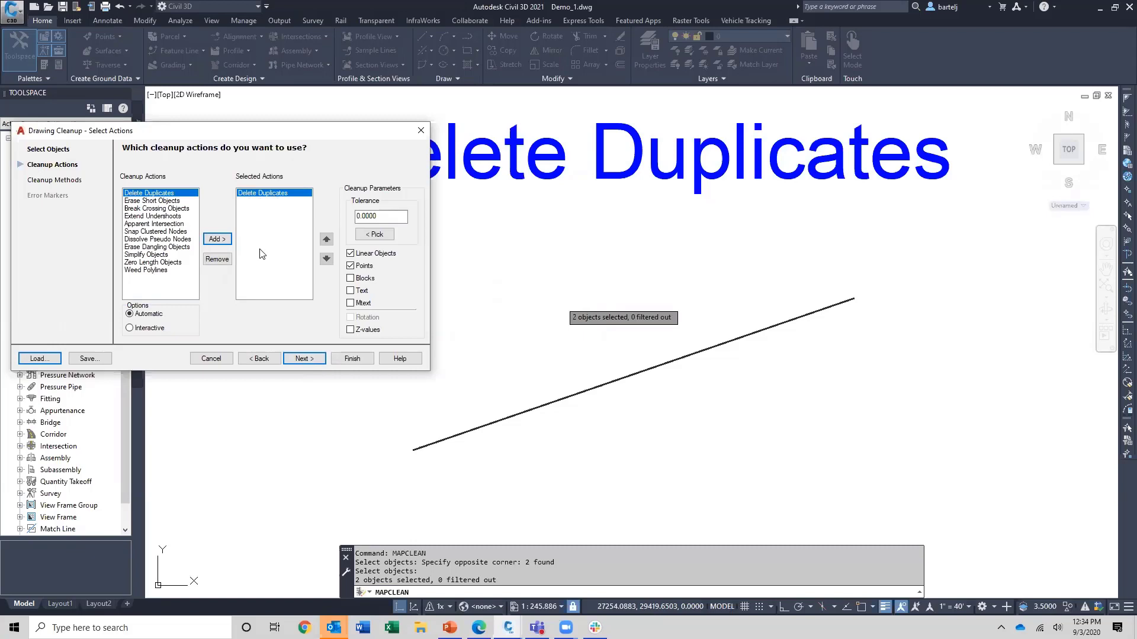
click(351, 359)
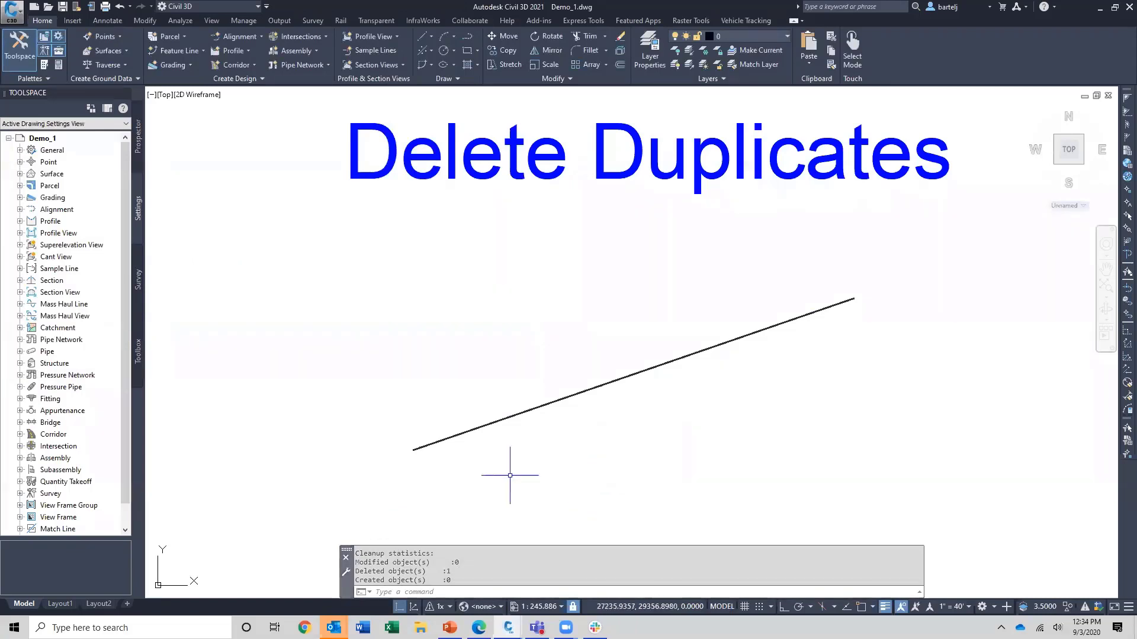
text(E)
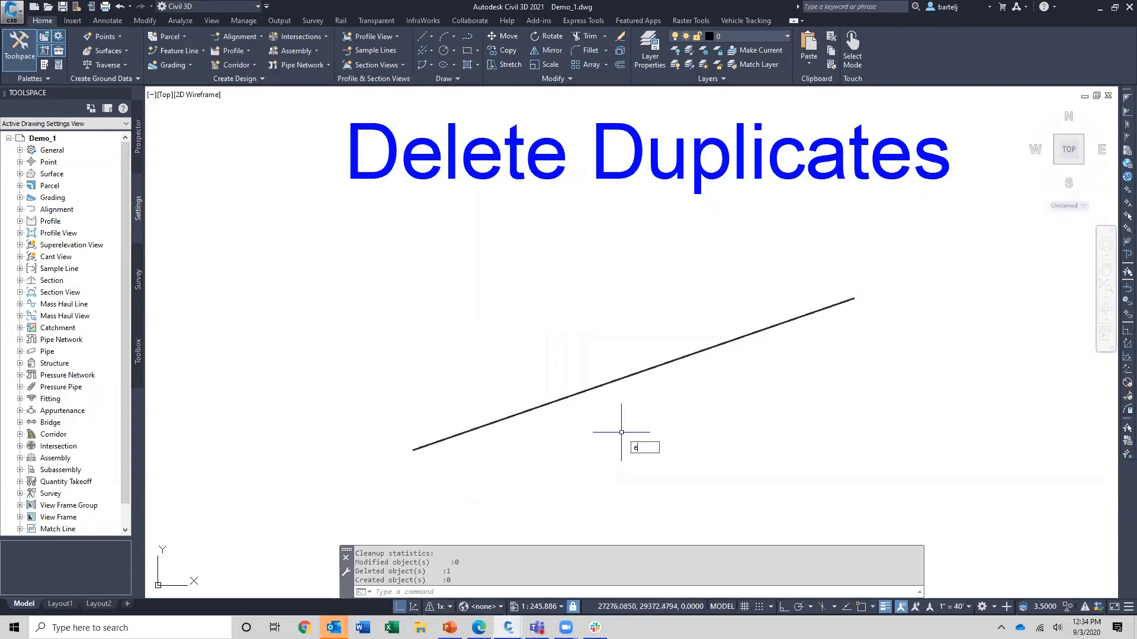
key(Return)
click(637, 407)
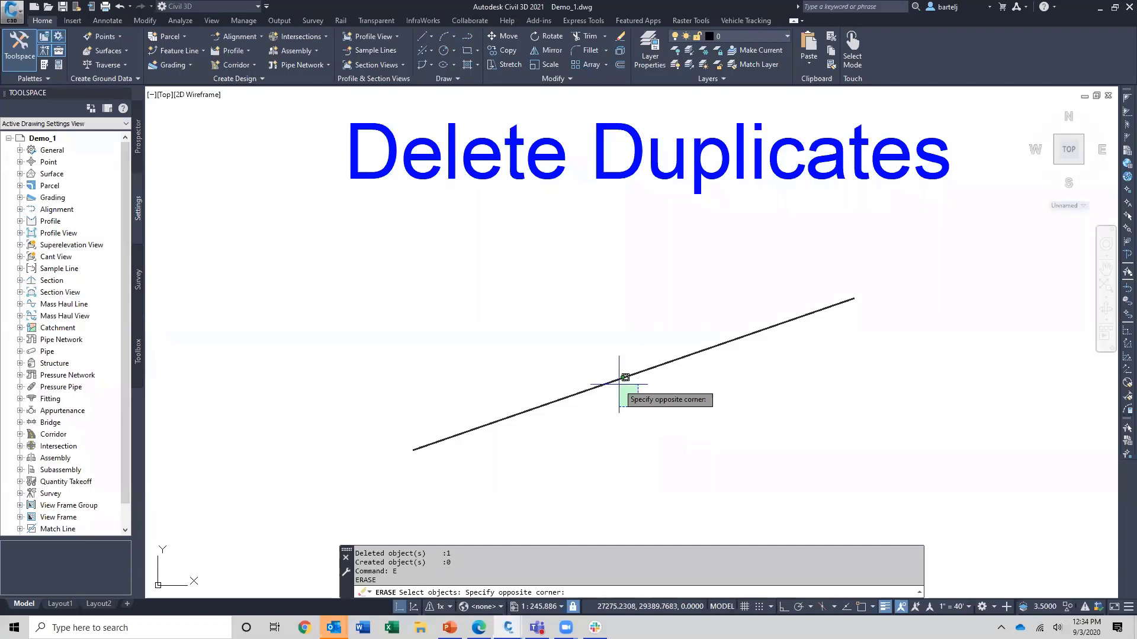
click(598, 358)
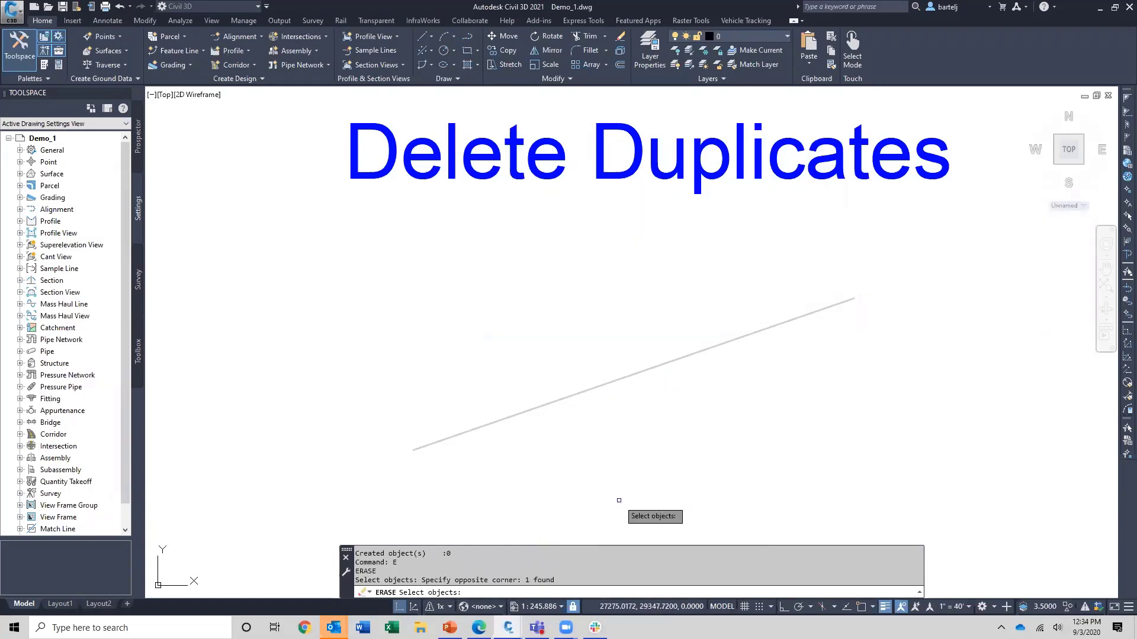
key(Escape)
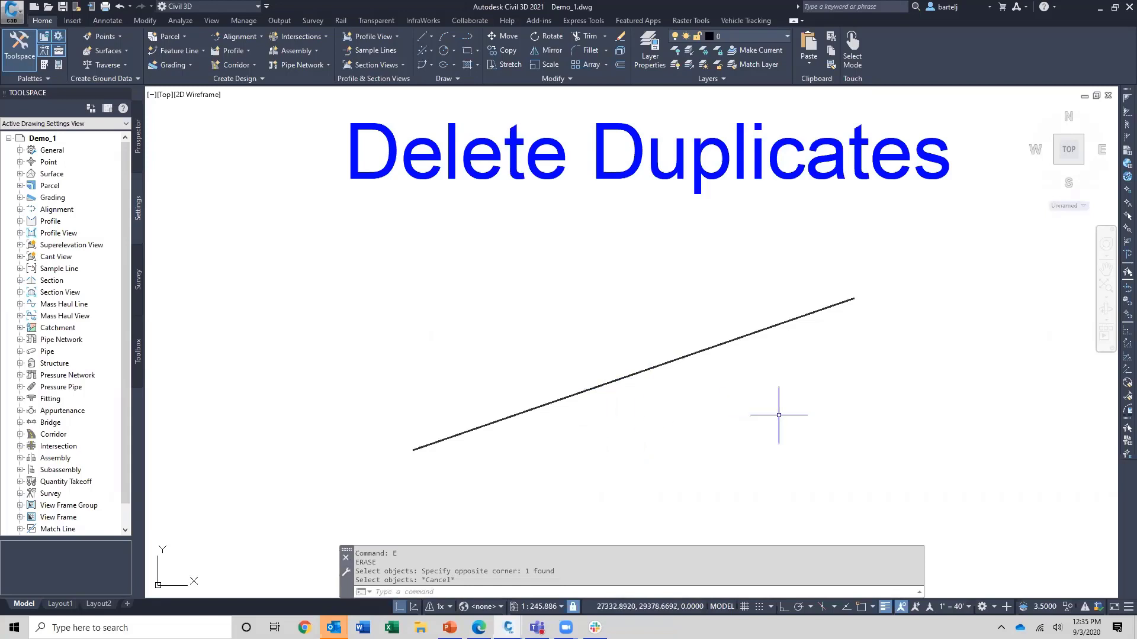
Pan the drawing to centre the Erase Short Objects Before and After boxes
middle_drag(970, 404, 376, 393)
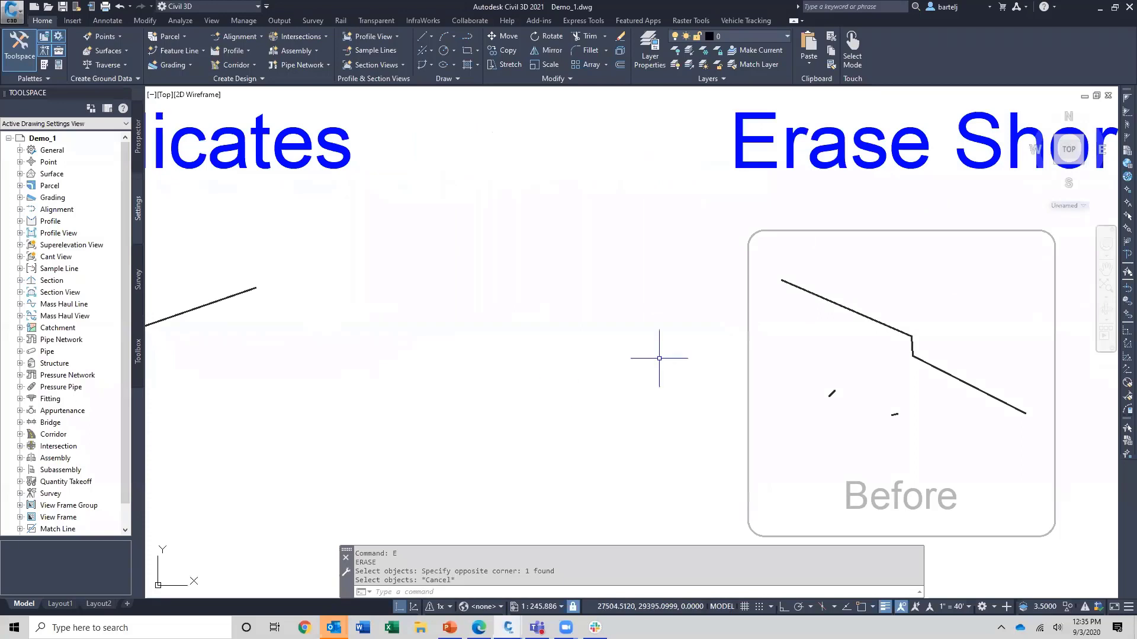
mouse_move(659, 356)
middle_down()
mouse_move(451, 363)
mouse_move(223, 350)
middle_up()
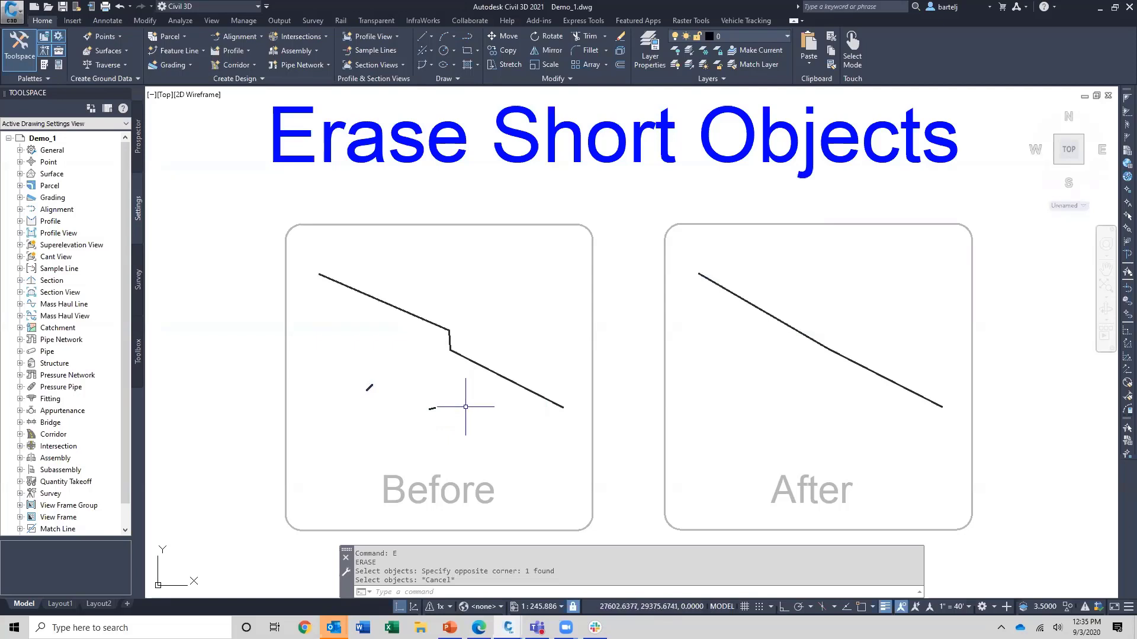
Start MAPCLEAN with the layer filter set to Geometry, then begin picking objects
text(MAPCLEAN)
key(Return)
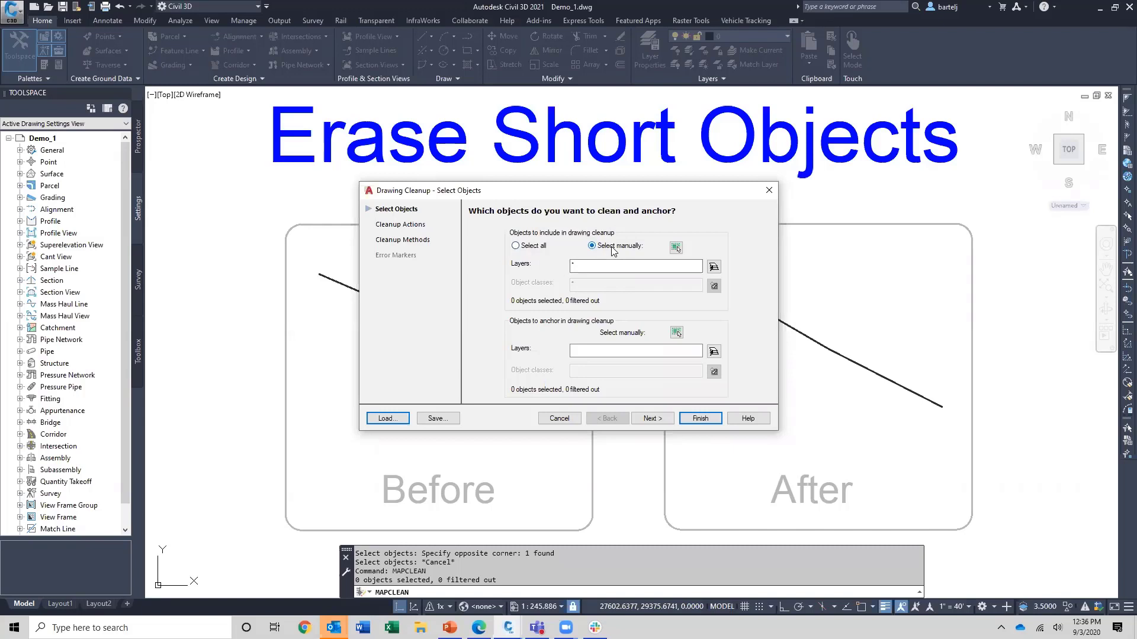
click(573, 265)
text(*)
click(713, 267)
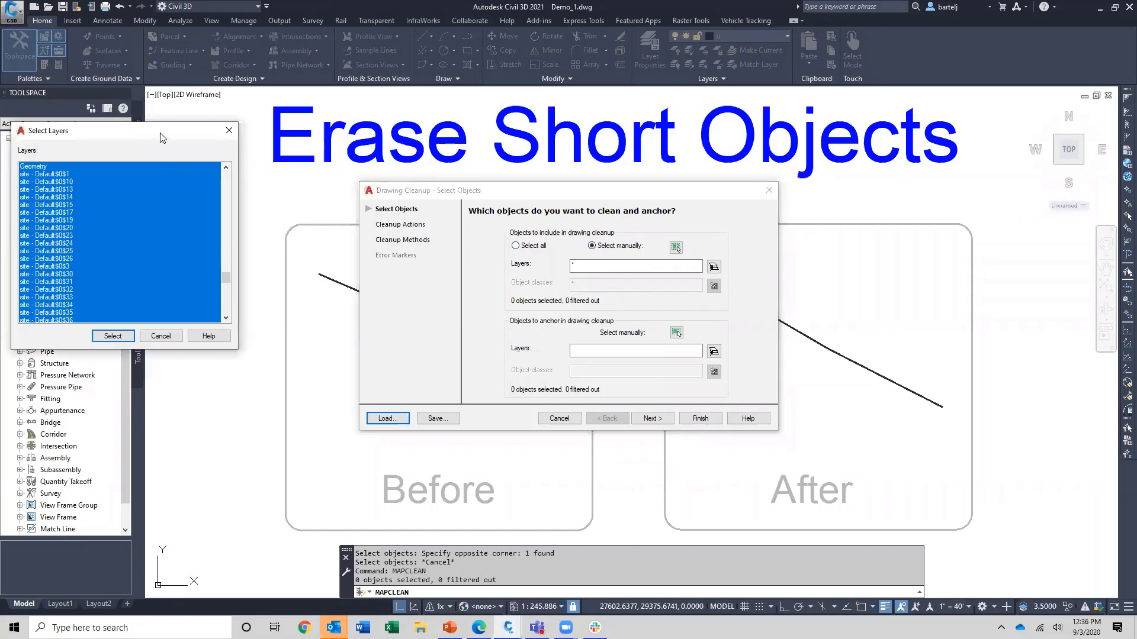
drag(161, 137, 267, 134)
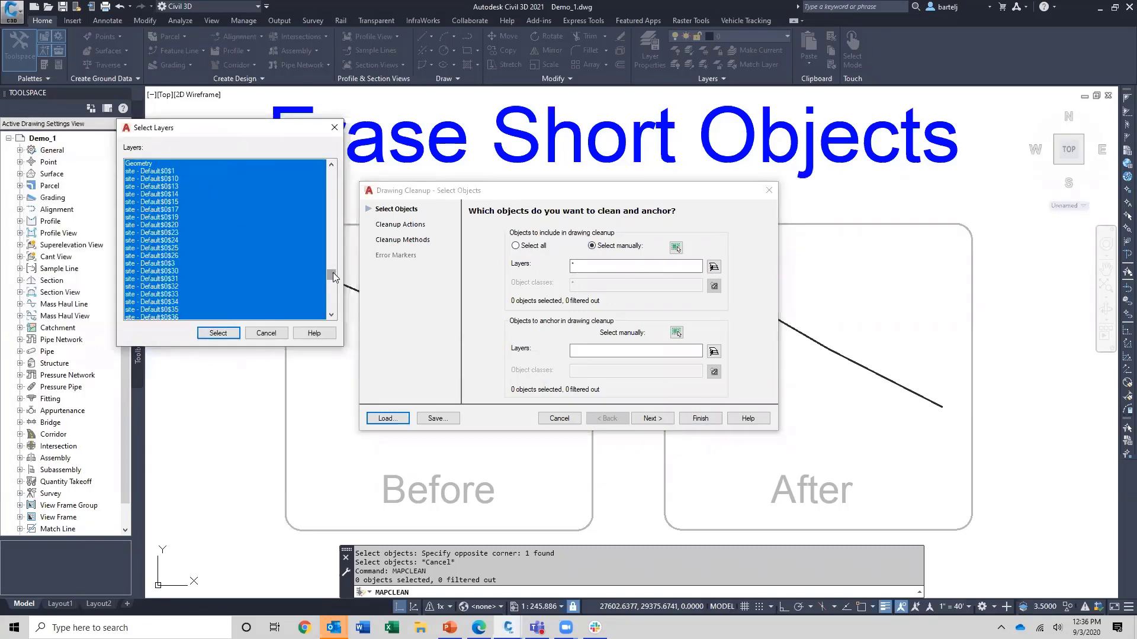
drag(333, 276, 337, 269)
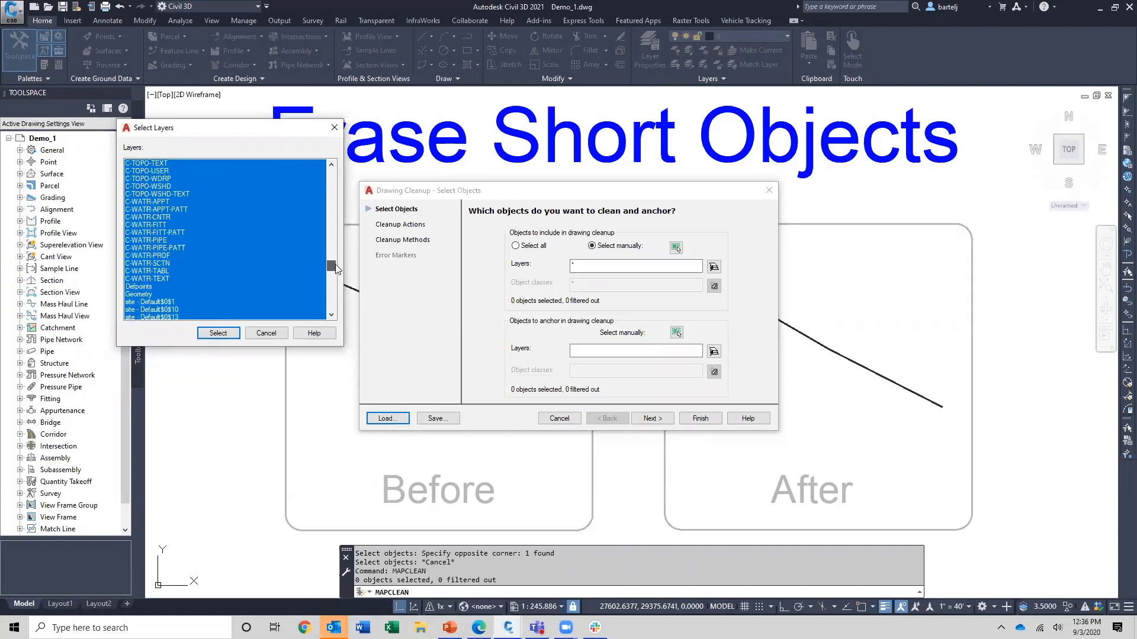
click(148, 294)
click(218, 333)
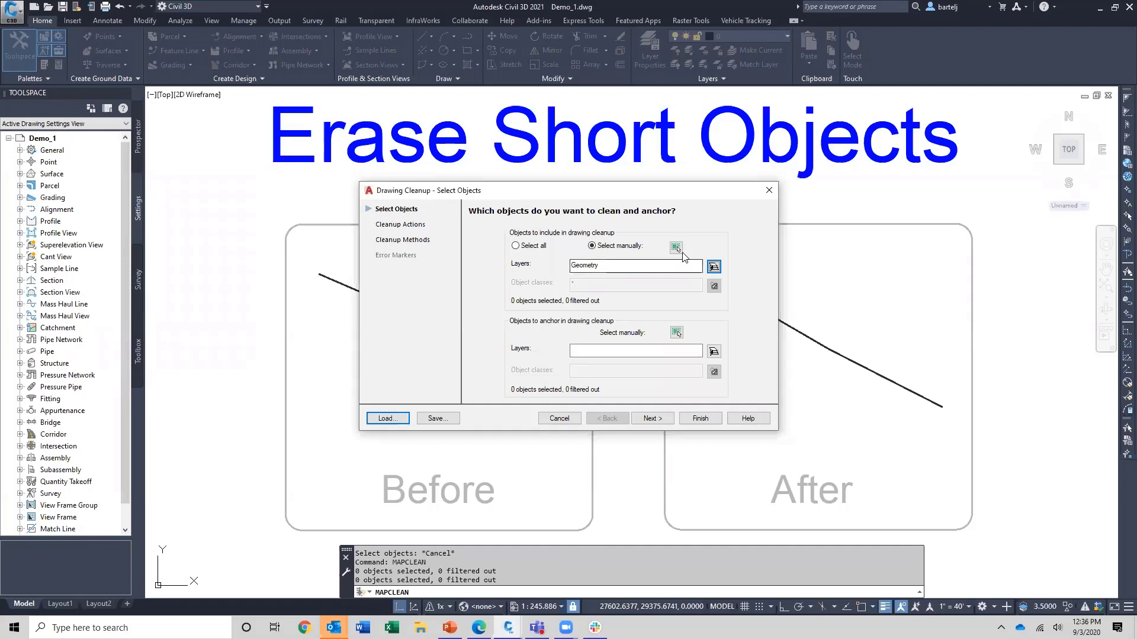
click(676, 247)
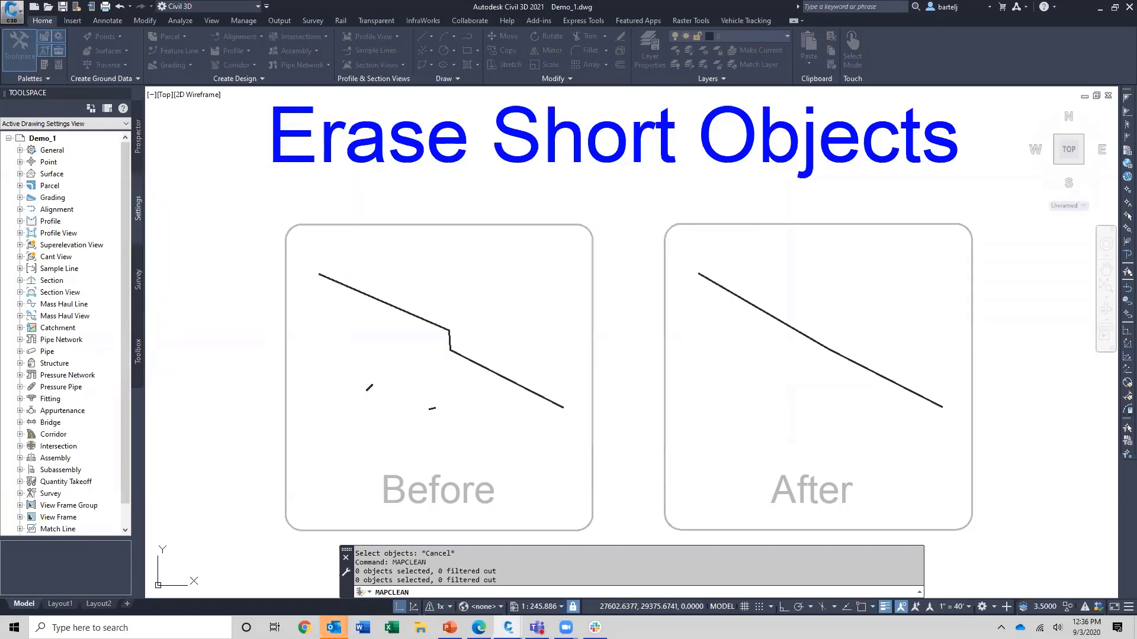
Window-select the three Before polylines, then cancel the cleanup without running it
click(515, 279)
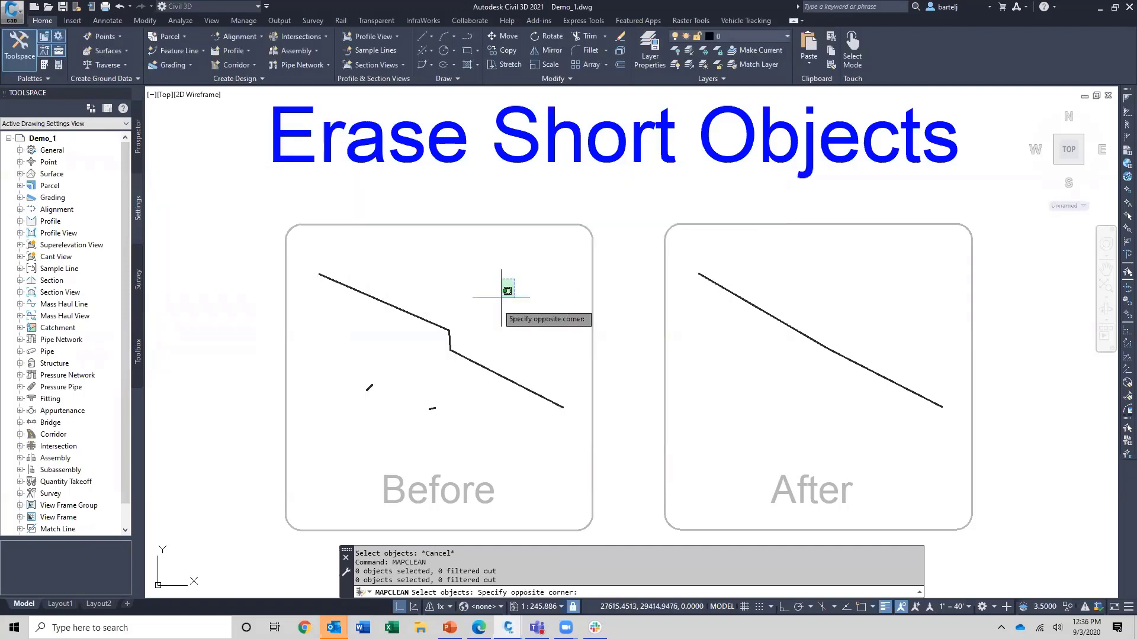
click(349, 437)
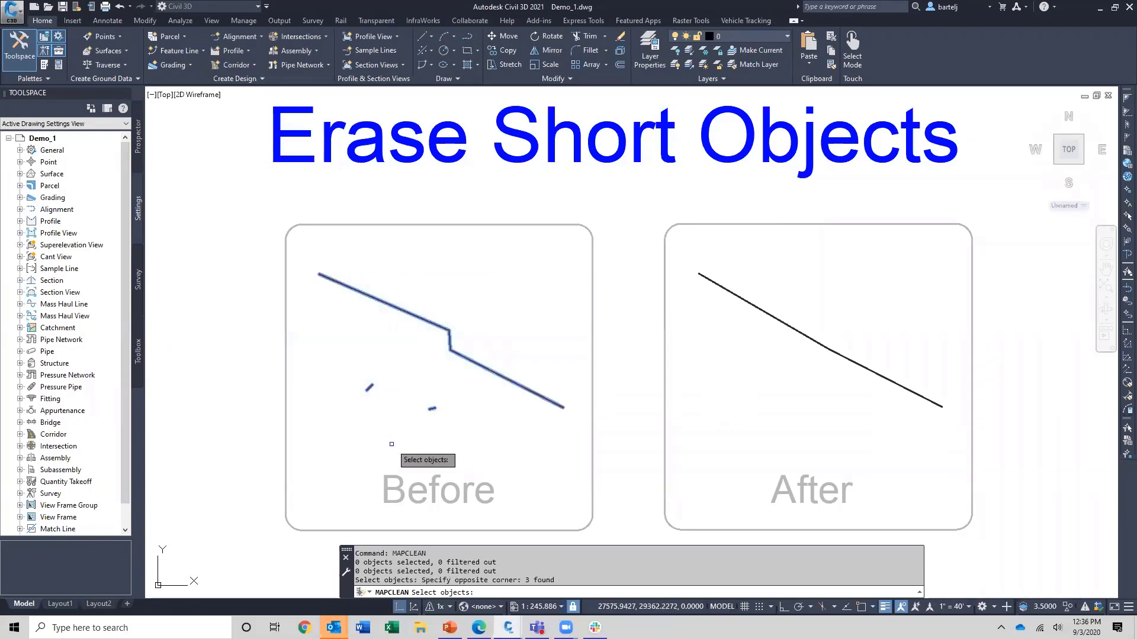
key(Return)
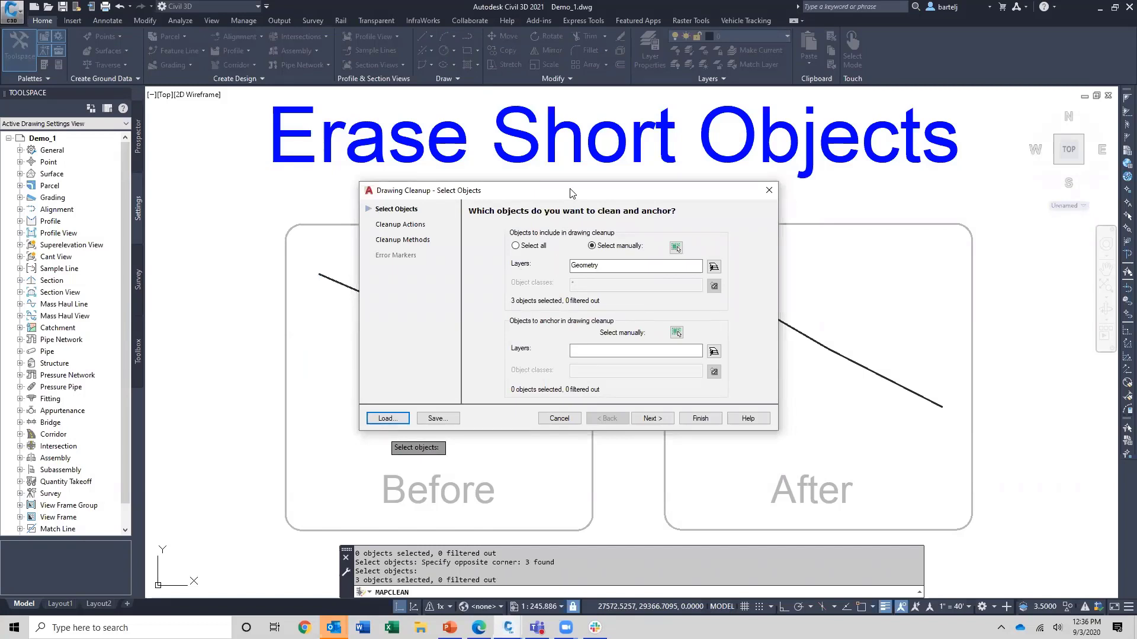
drag(572, 193, 618, 208)
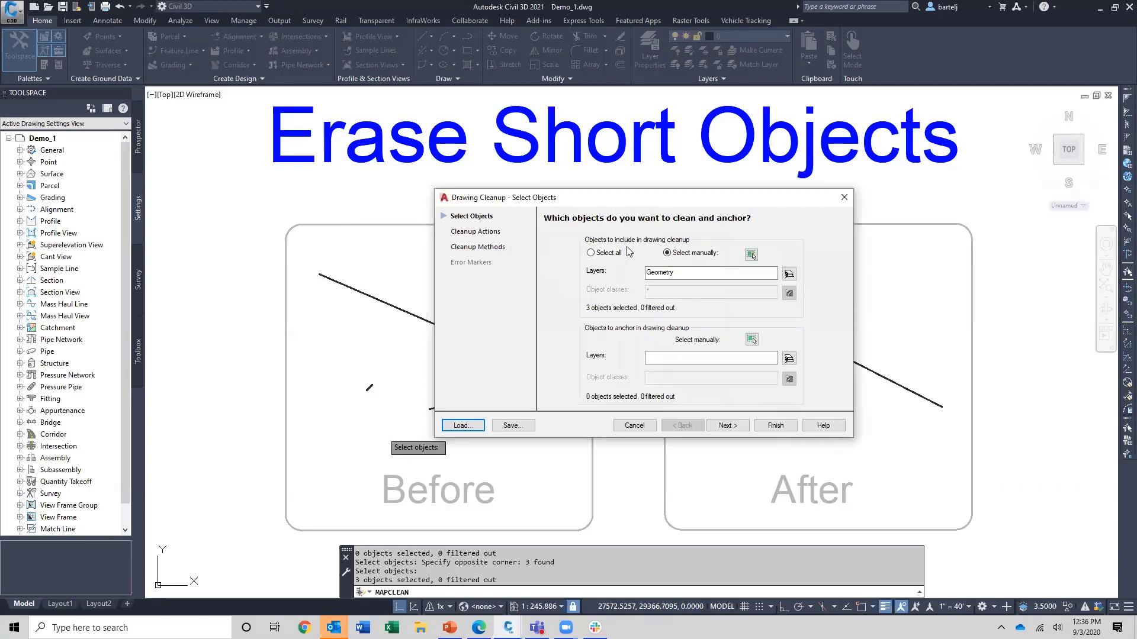
click(633, 426)
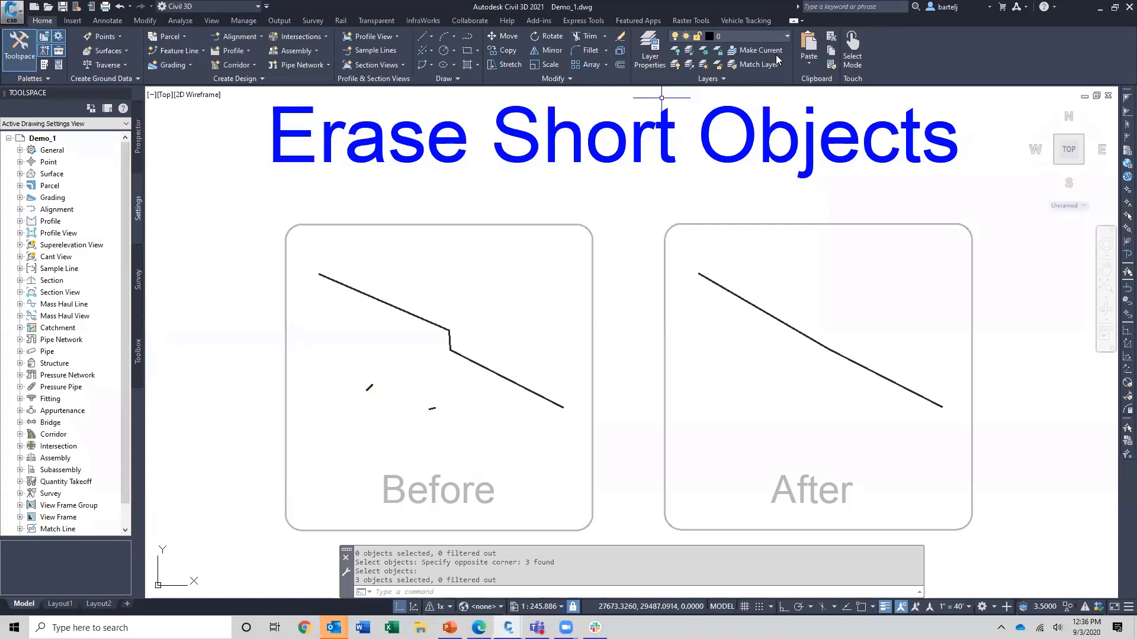
Turn on the _On layer to reveal the green Tolerance circle
click(776, 36)
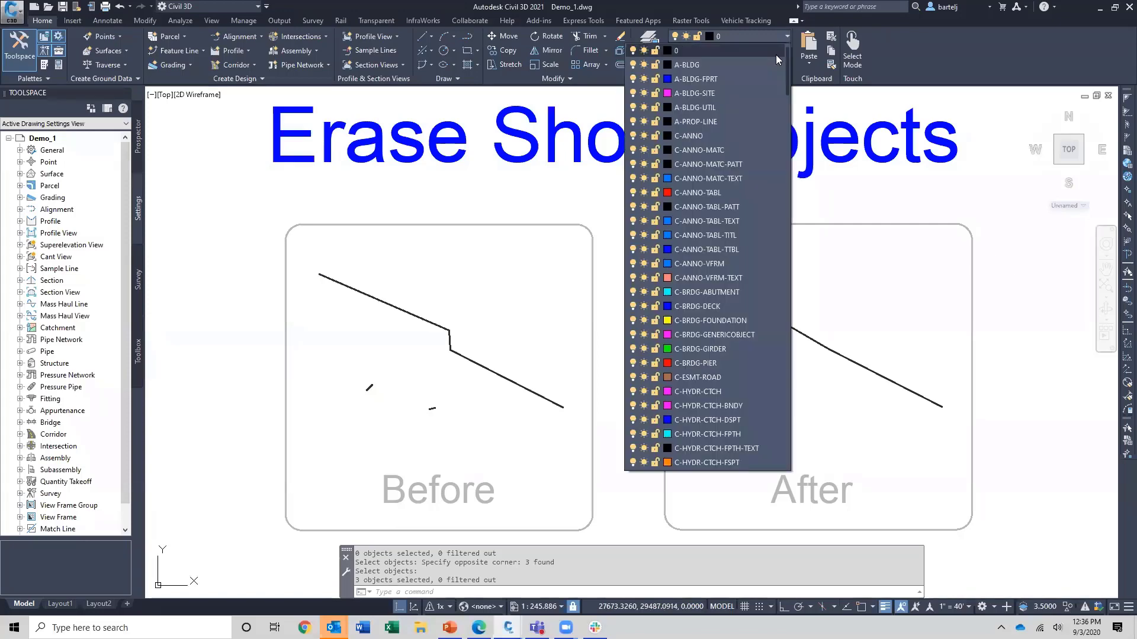
scroll(788, 54, up, 1)
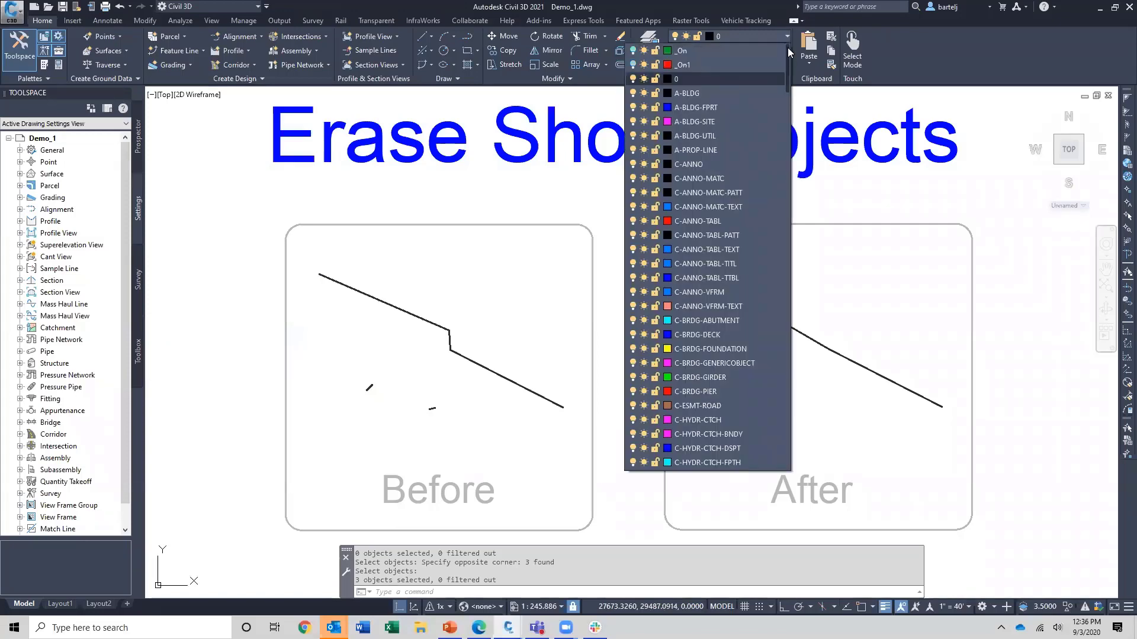
click(633, 51)
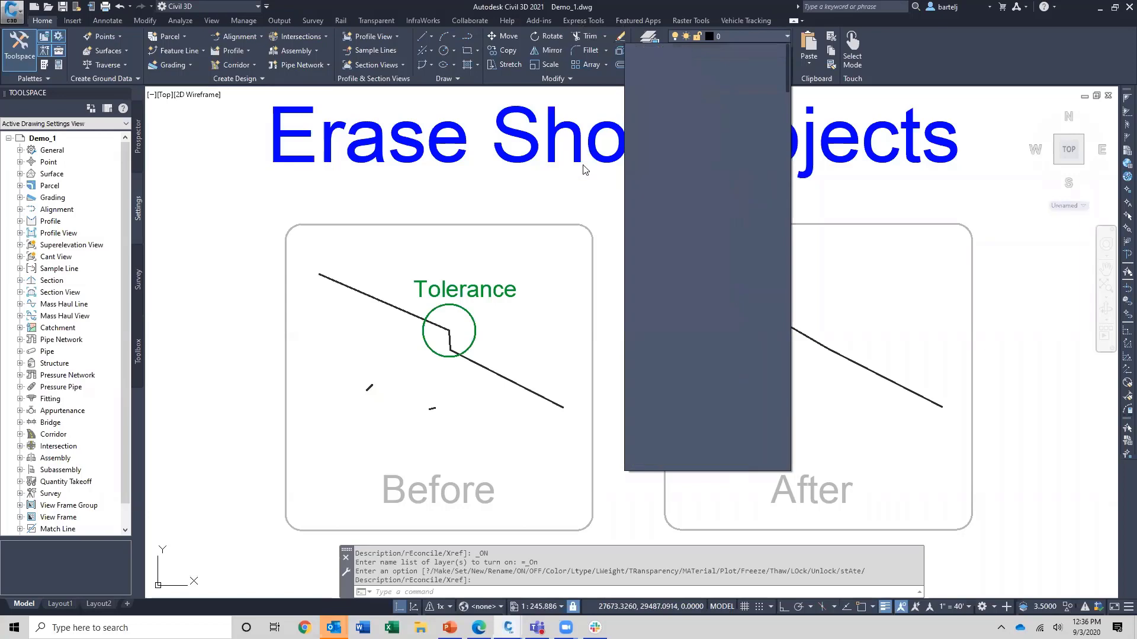
click(506, 203)
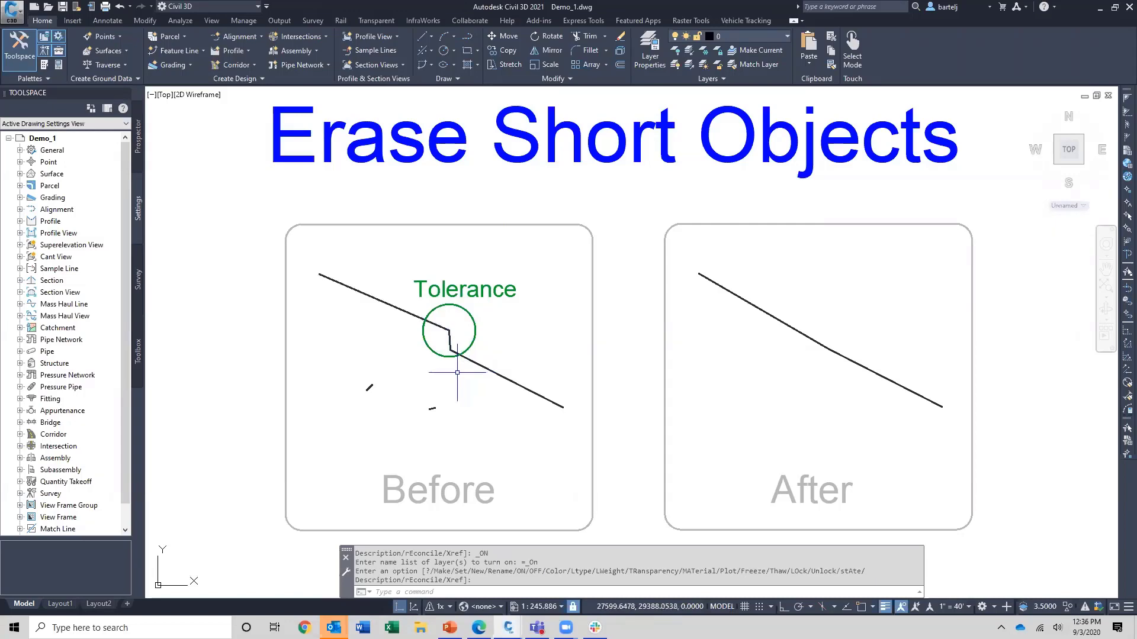
Pan across the Delete Duplicates example and back to the Erase Short Objects Before box
middle_drag(236, 317, 682, 314)
middle_drag(449, 316, 840, 368)
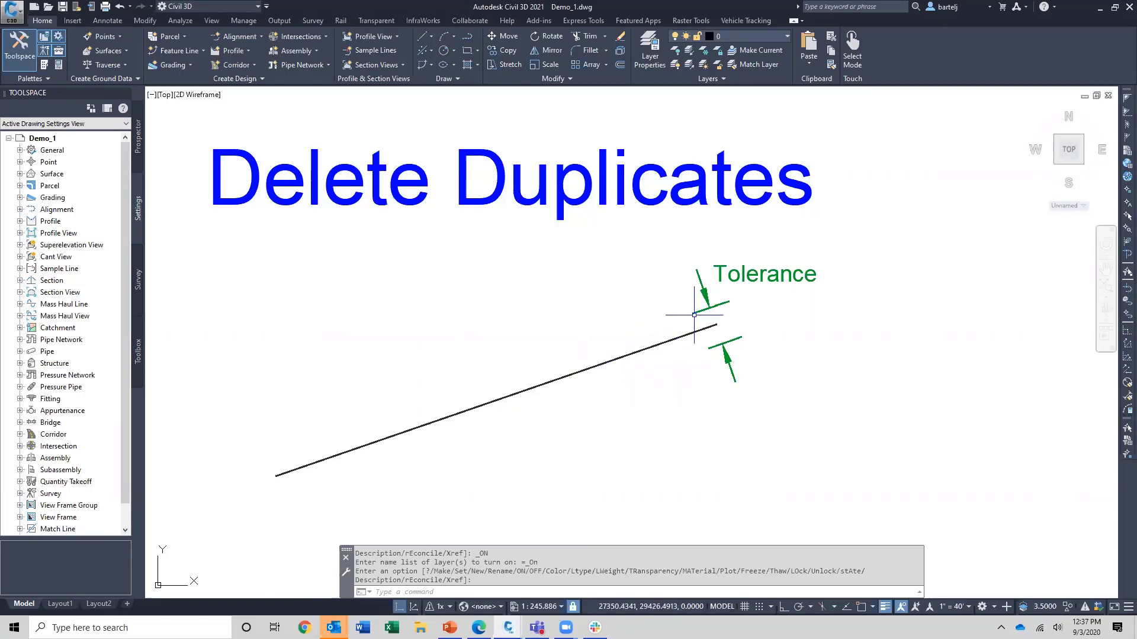
middle_drag(939, 347, 415, 335)
scroll(549, 329, down, 2)
scroll(793, 327, up, 5)
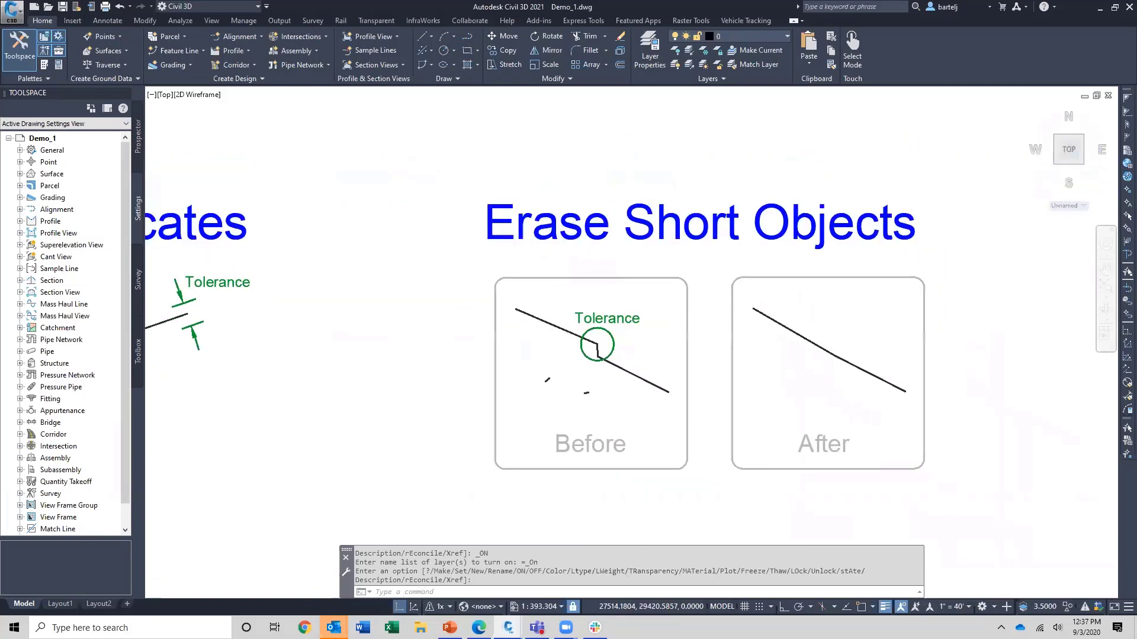
middle_drag(804, 328, 608, 310)
scroll(652, 316, down, 2)
Restart MAPCLEAN with the layer filter limited to Geometry
text(MAPCLEAN)
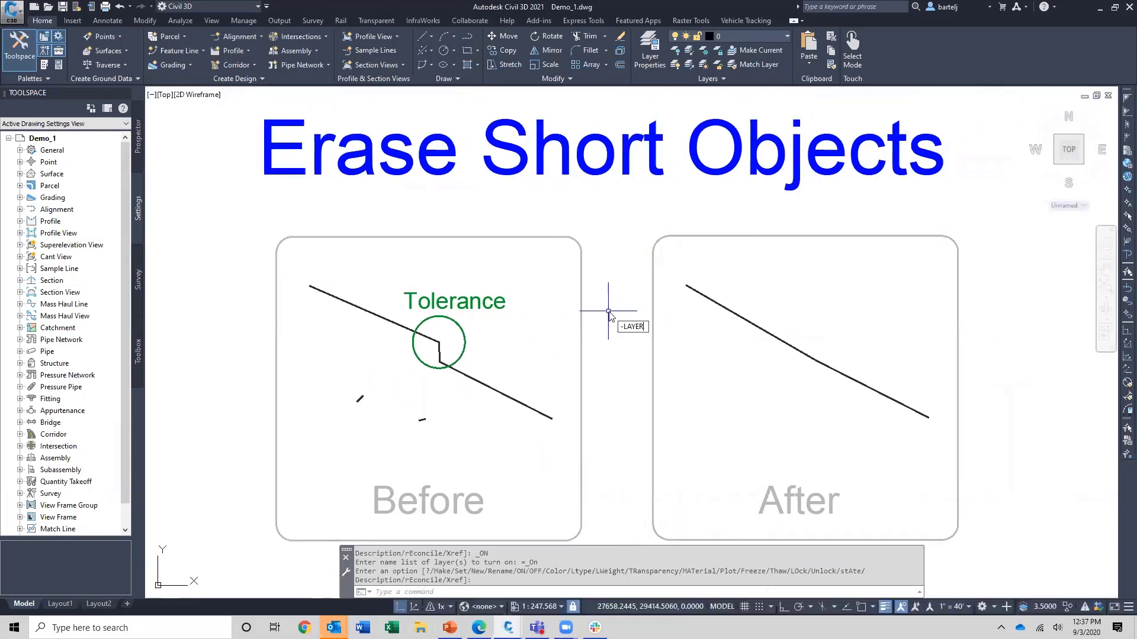
key(Return)
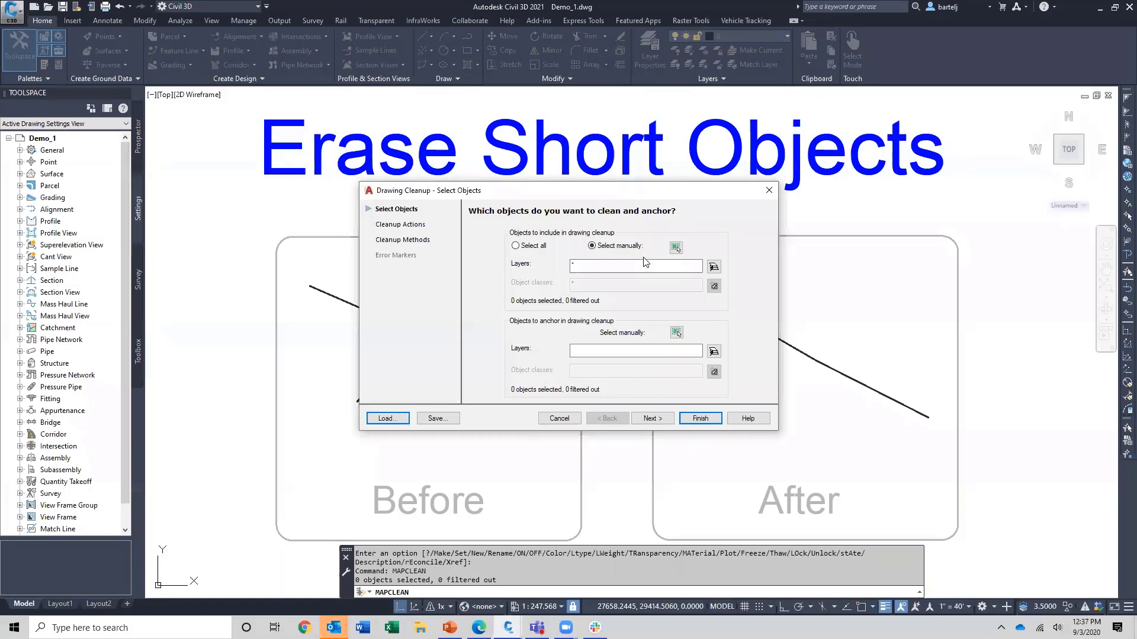
click(714, 267)
drag(332, 174, 343, 269)
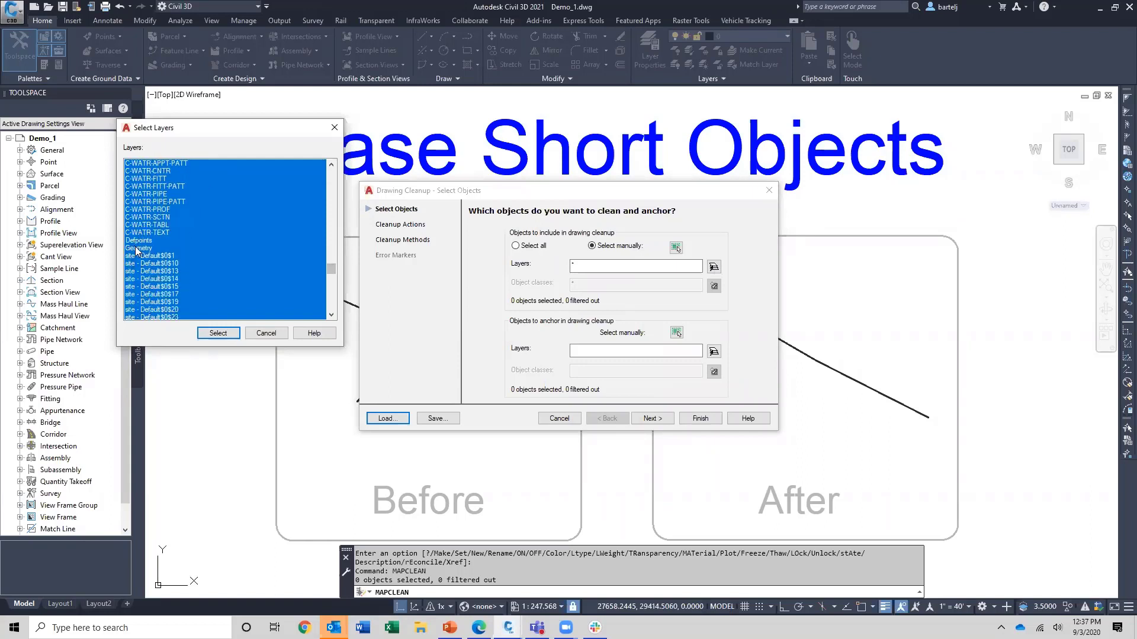
click(137, 248)
click(218, 333)
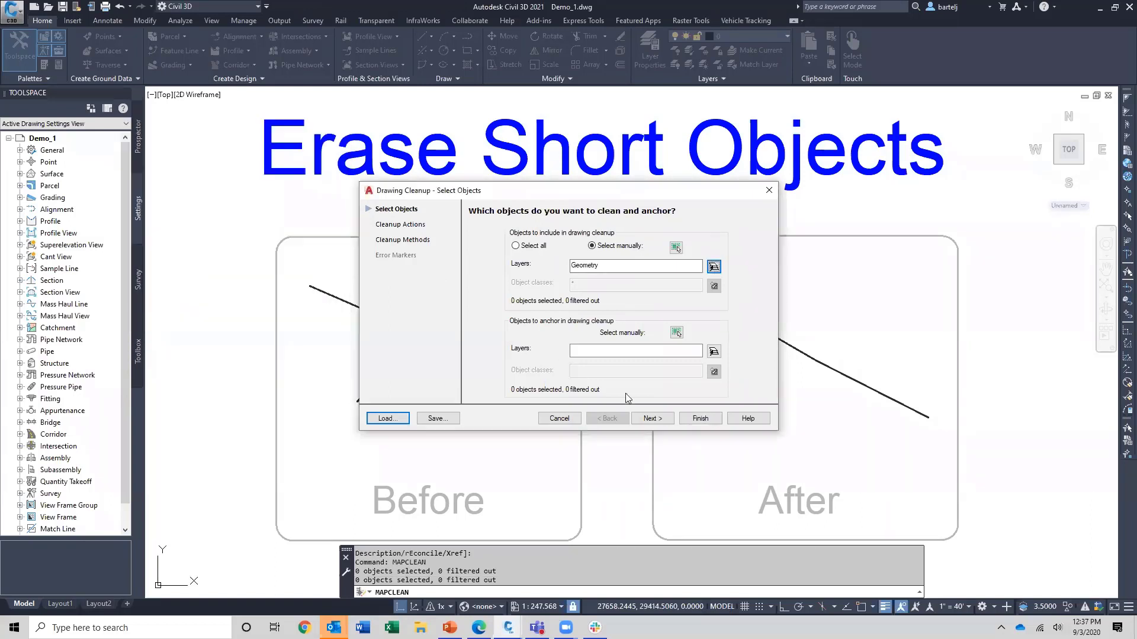
Window-select the Before example, giving 3 objects selected and 2 filtered out
click(653, 419)
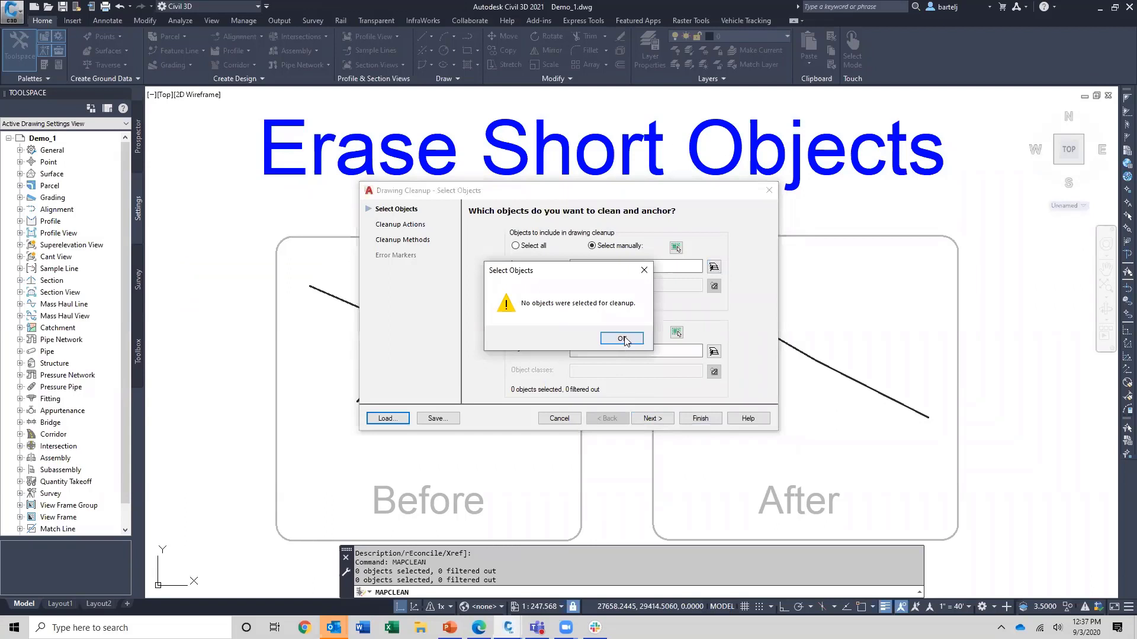
click(622, 338)
click(676, 247)
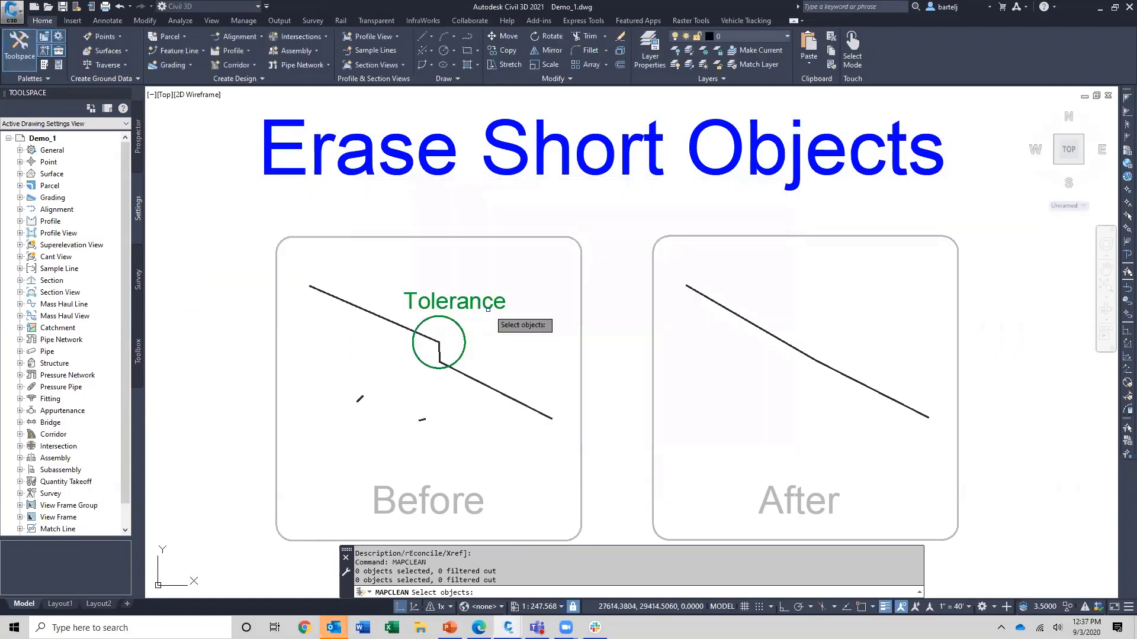
click(520, 280)
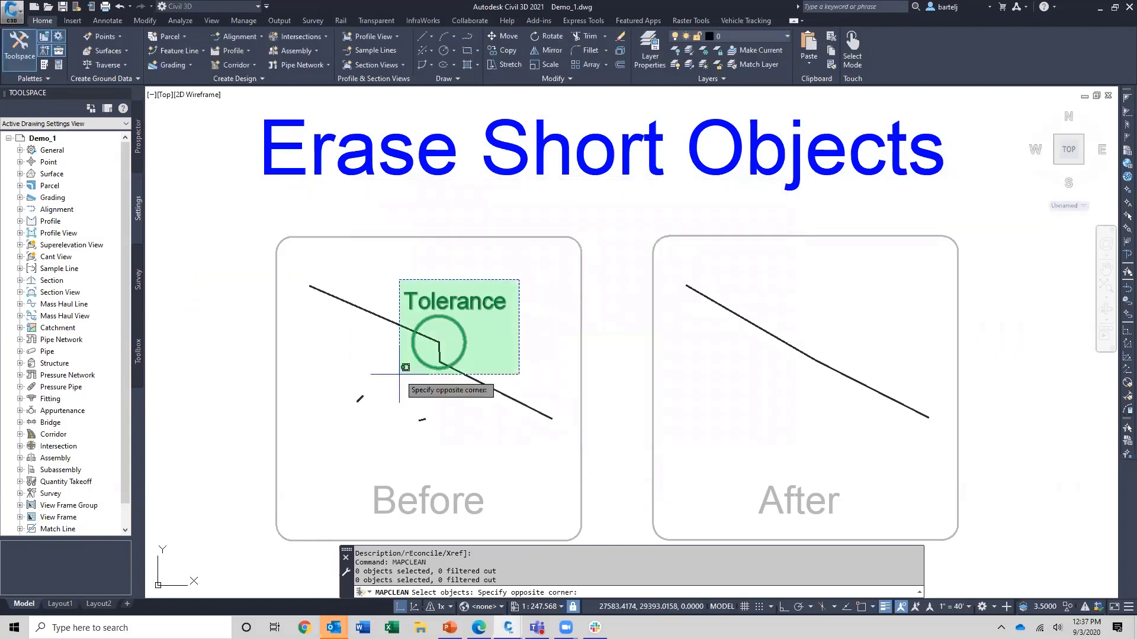
click(346, 435)
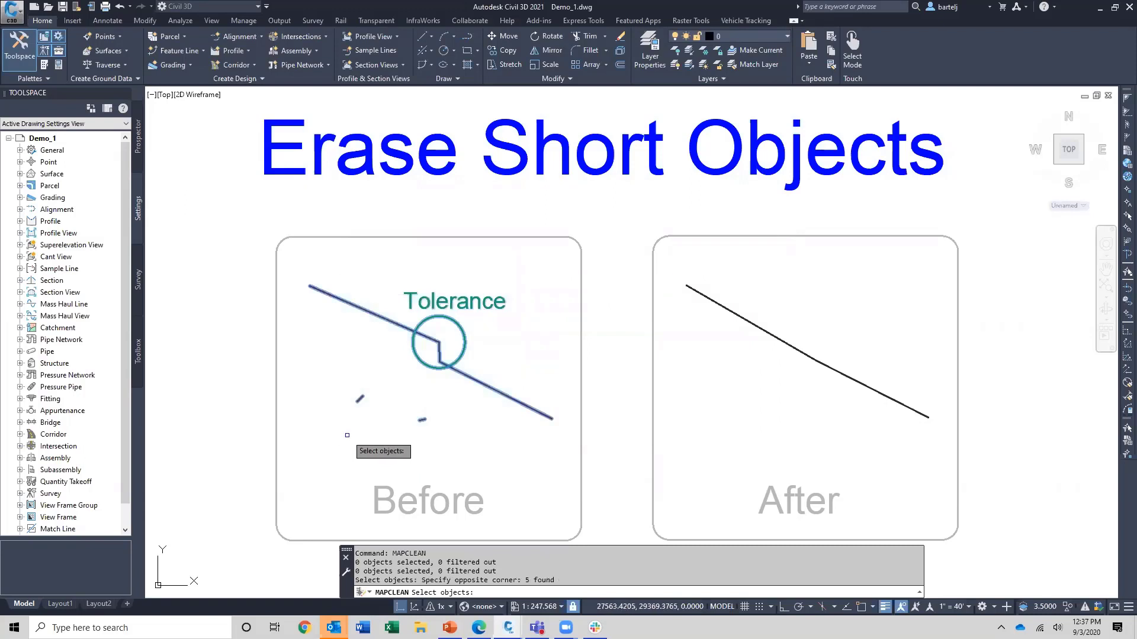
key(Return)
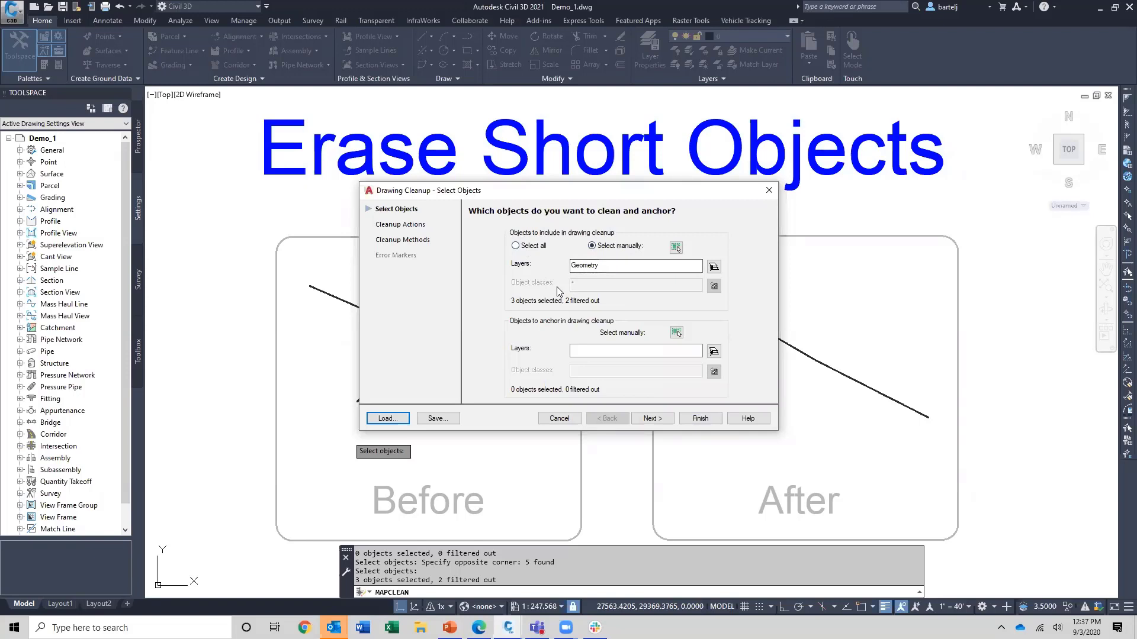
Replace Delete Duplicates with Erase Short Objects as the cleanup action
click(651, 419)
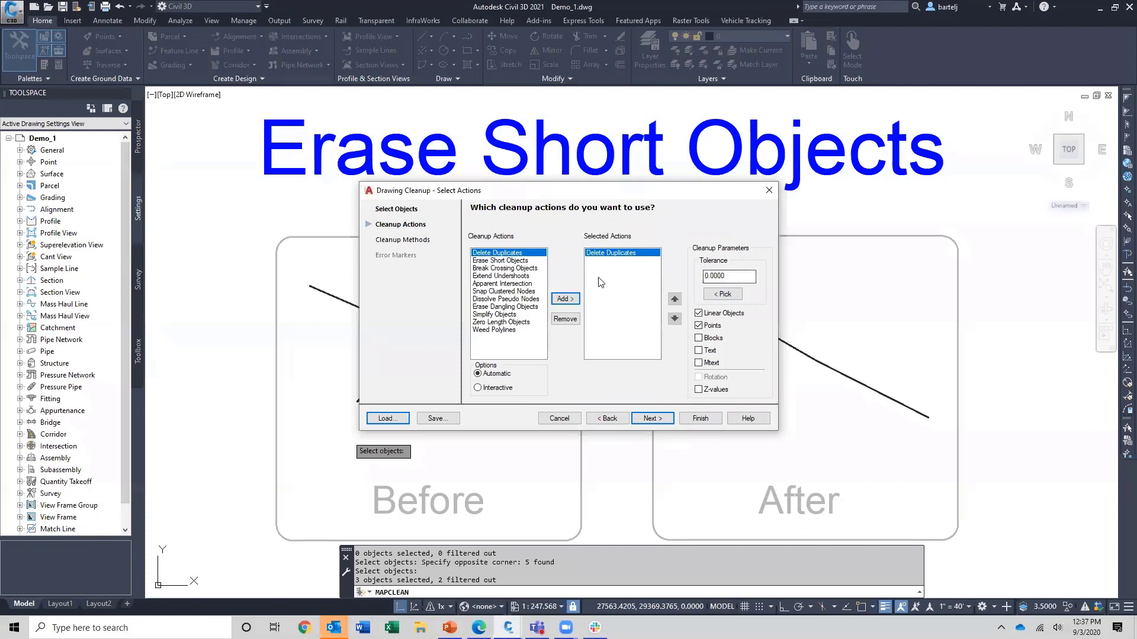
click(564, 319)
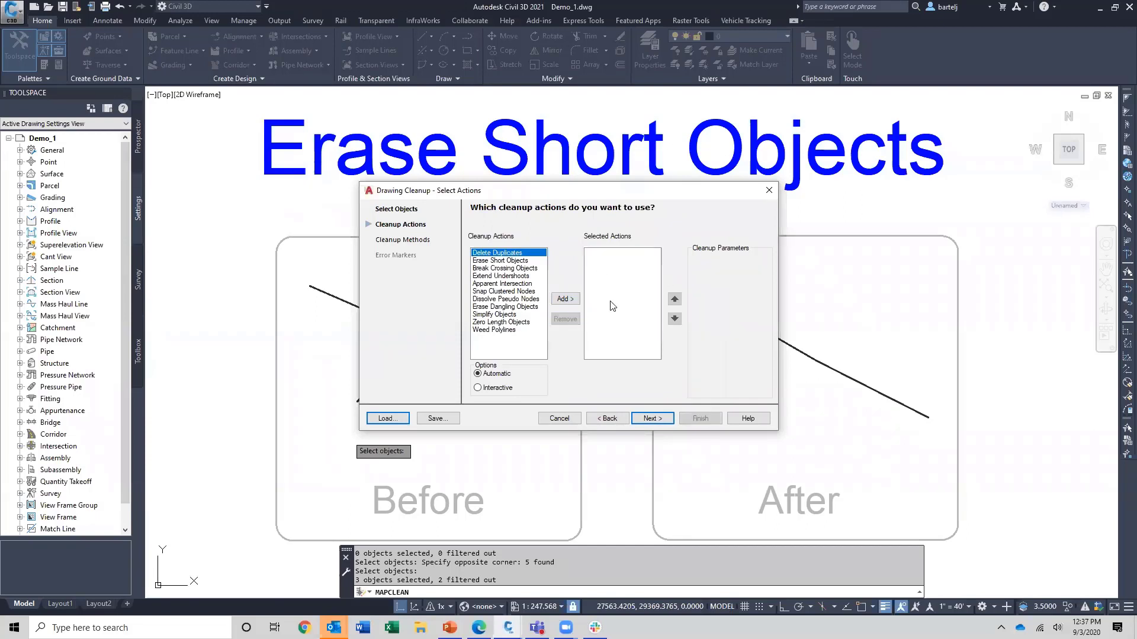
click(515, 261)
click(566, 299)
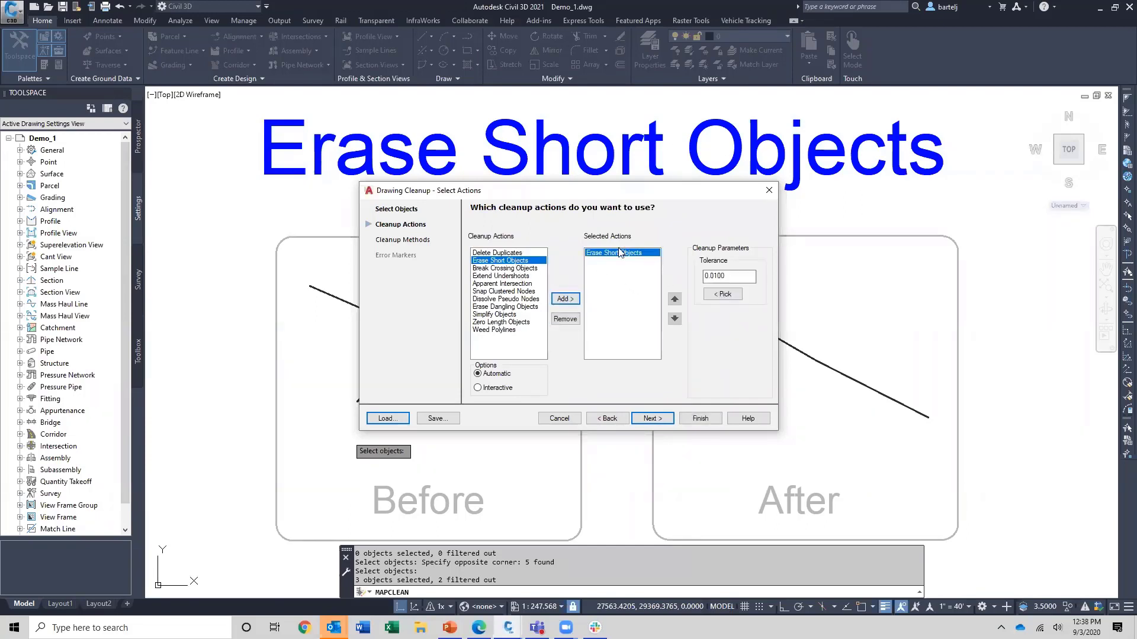
Measure a tolerance of 12.8942 across the Tolerance circle in the drawing
drag(610, 195, 878, 145)
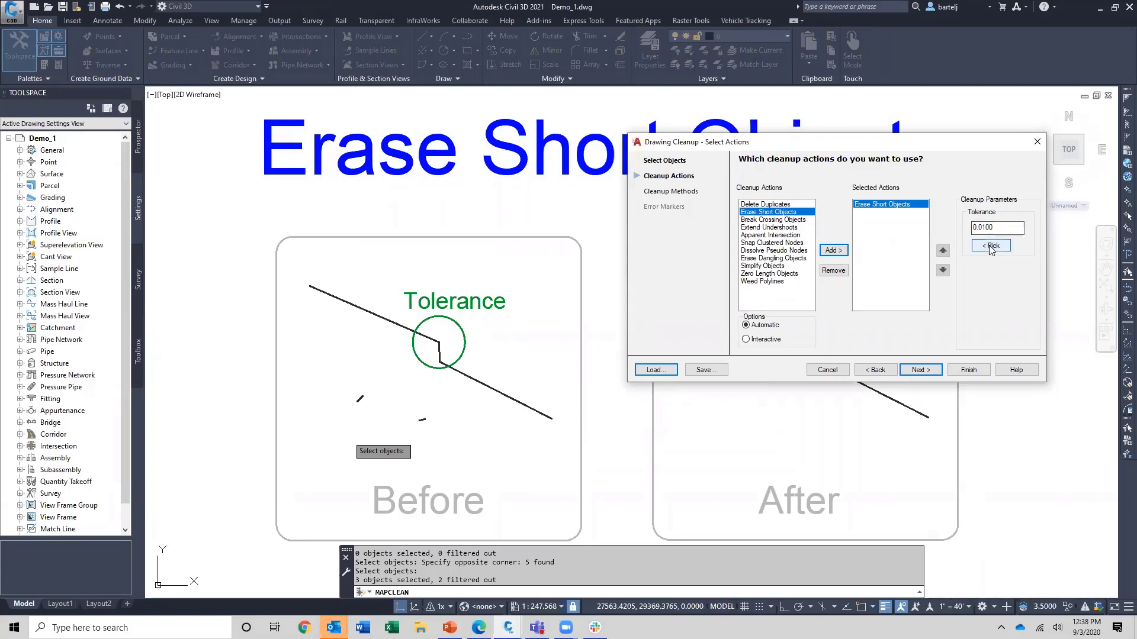
click(991, 245)
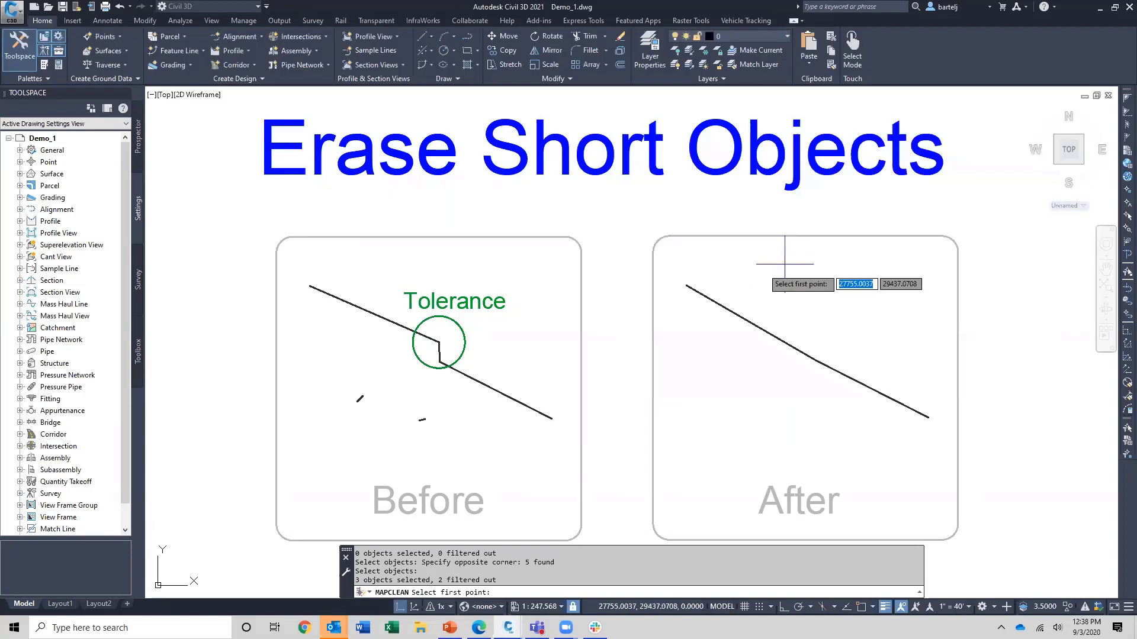
click(439, 339)
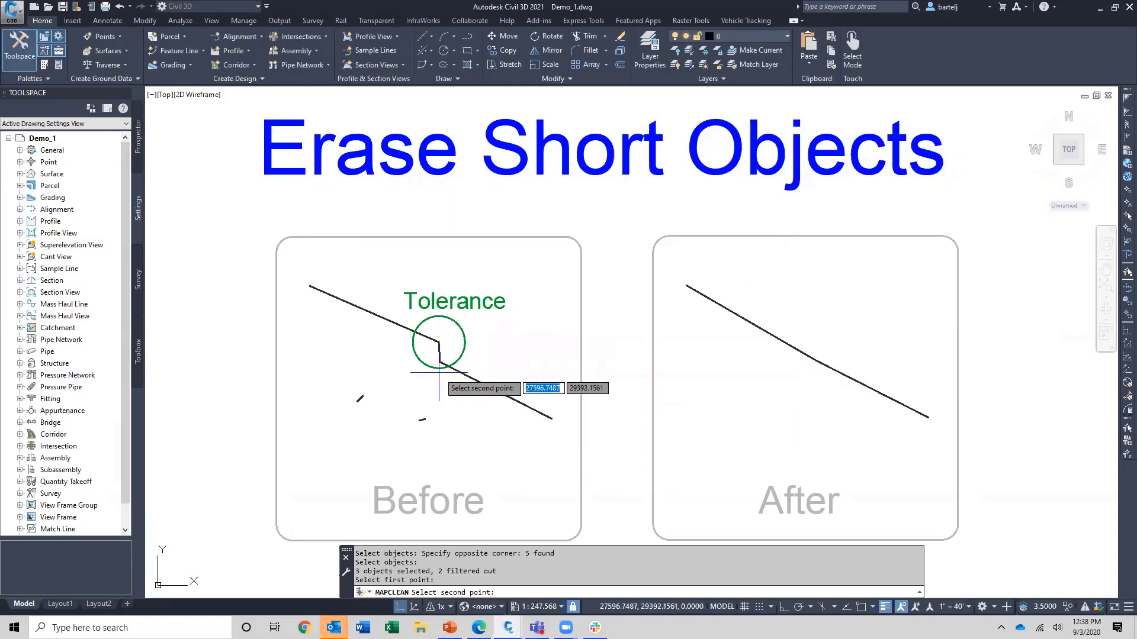
click(439, 372)
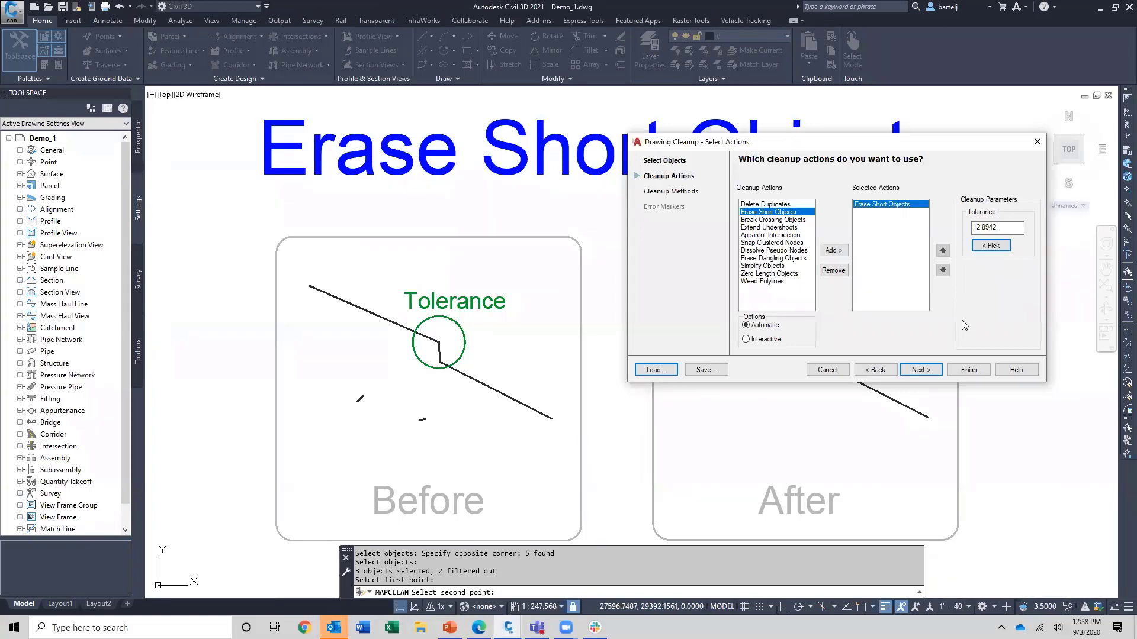
Finish the cleanup, erasing 2 short objects and modifying 1, then view Break Crossing Objects
click(969, 370)
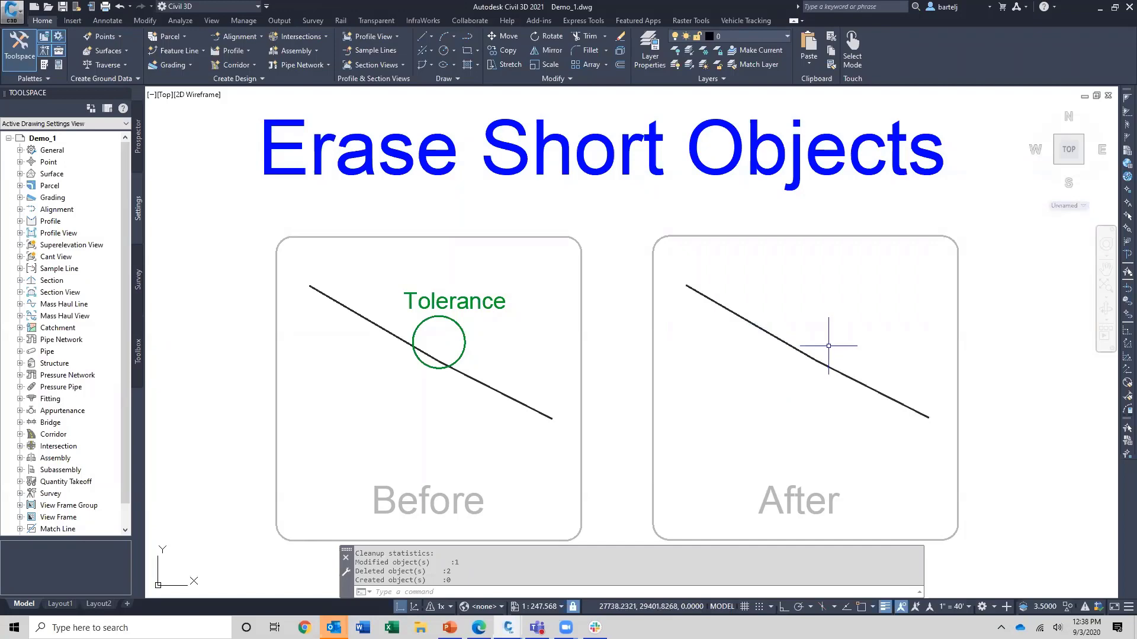
scroll(829, 346, down, 2)
middle_drag(965, 375, 299, 335)
Centre the Break Crossing Objects example and switch to the Planning and Analysis workspace
scroll(426, 323, up, 2)
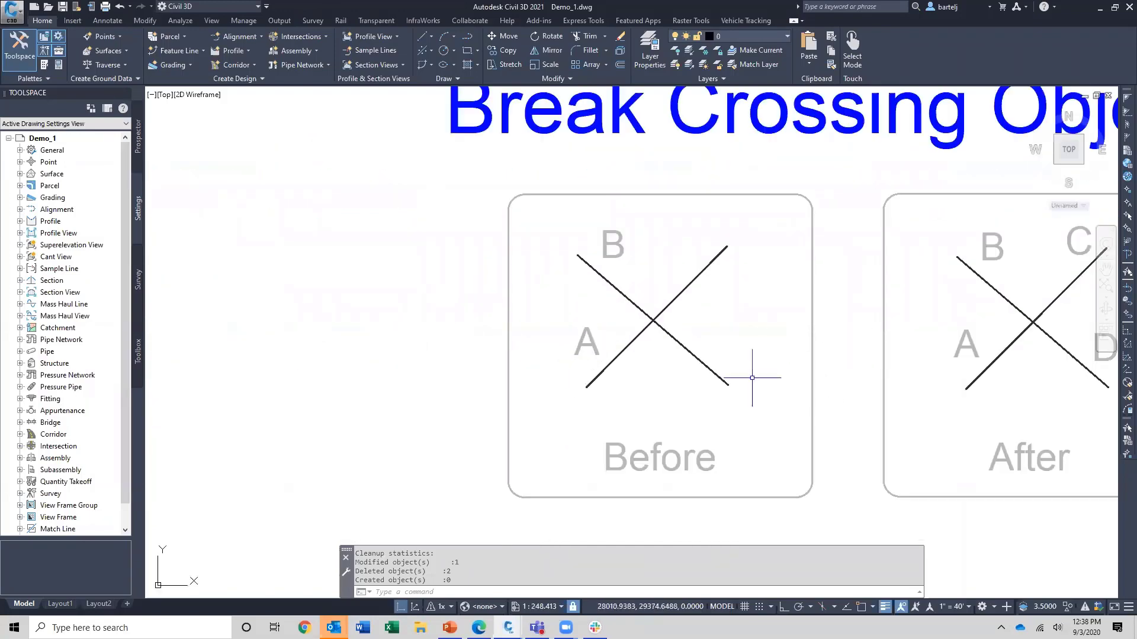
scroll(752, 378, up, 1)
scroll(617, 381, down, 1)
scroll(617, 380, up, 2)
scroll(621, 376, down, 2)
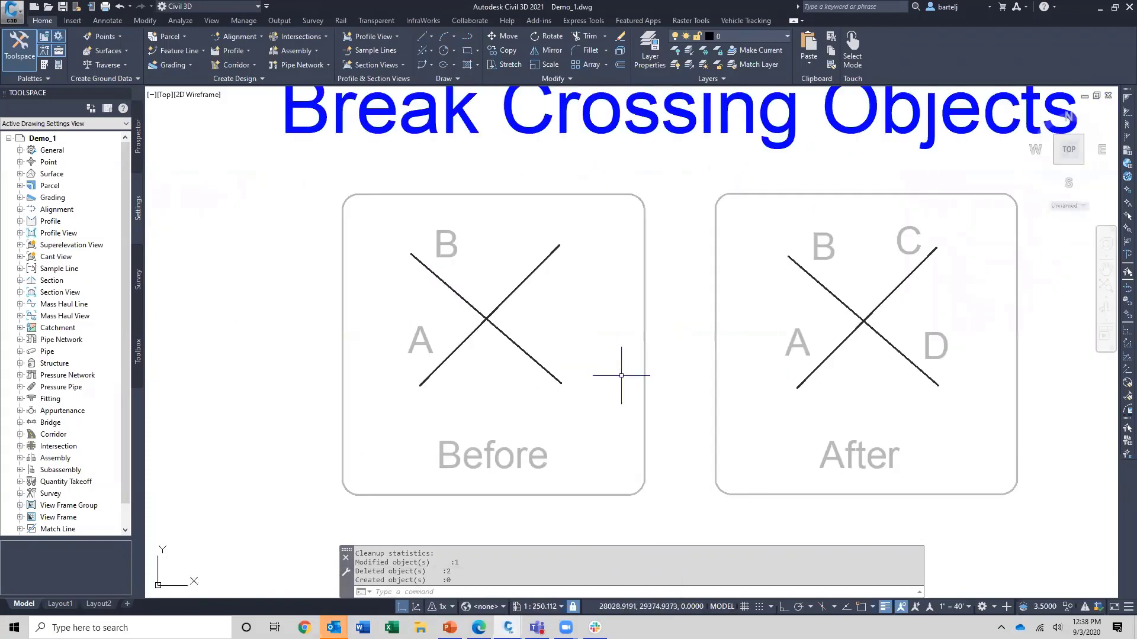
middle_drag(665, 356, 600, 381)
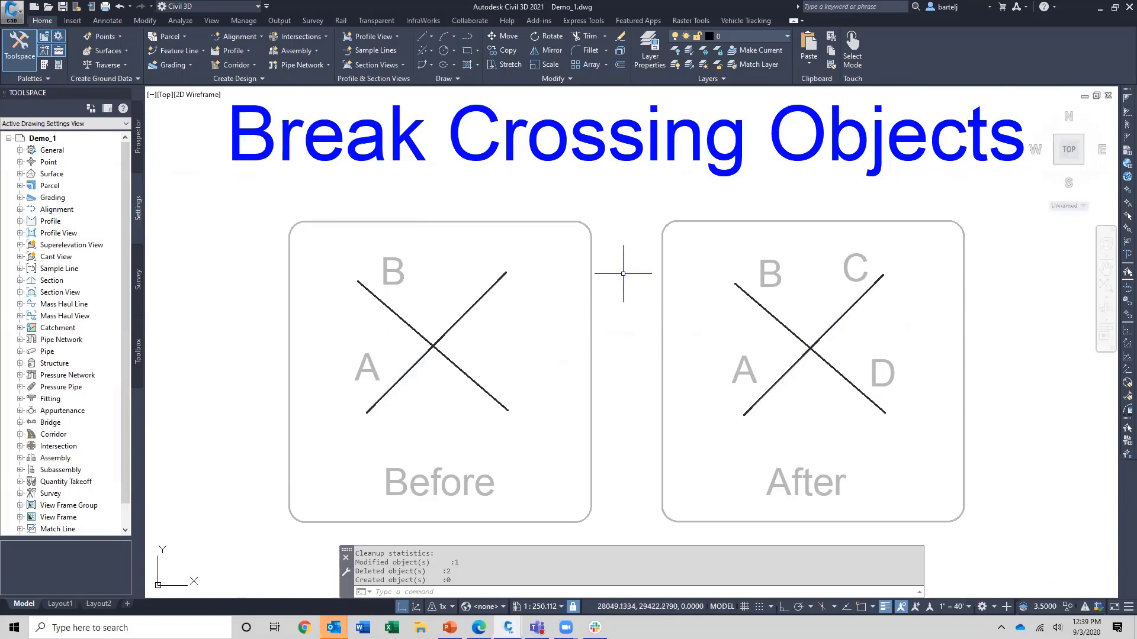
click(983, 607)
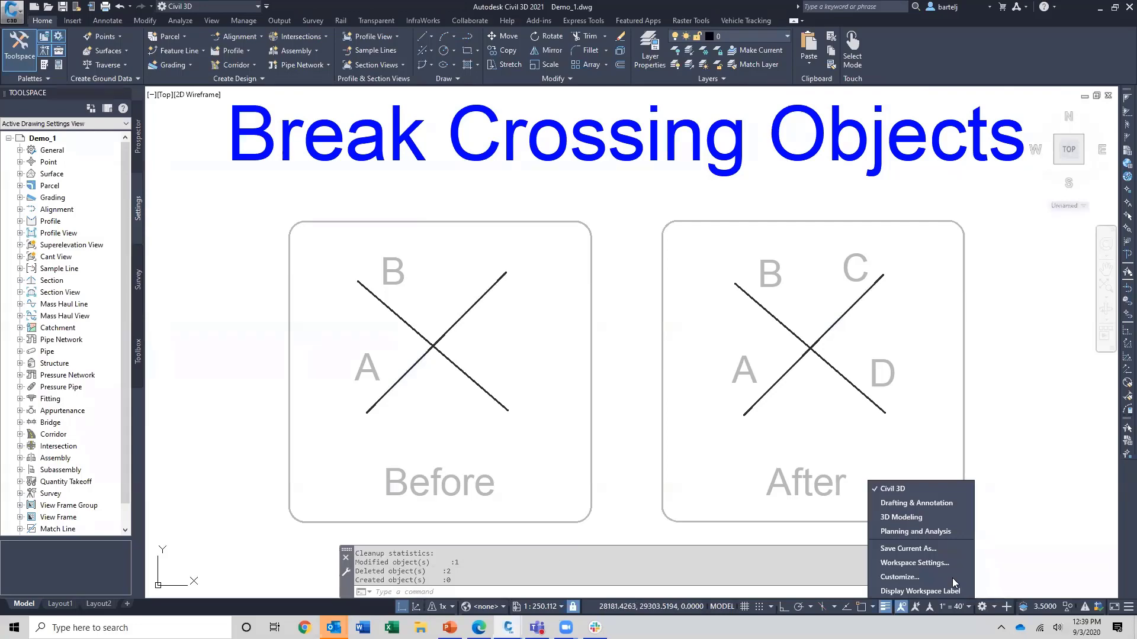
click(915, 531)
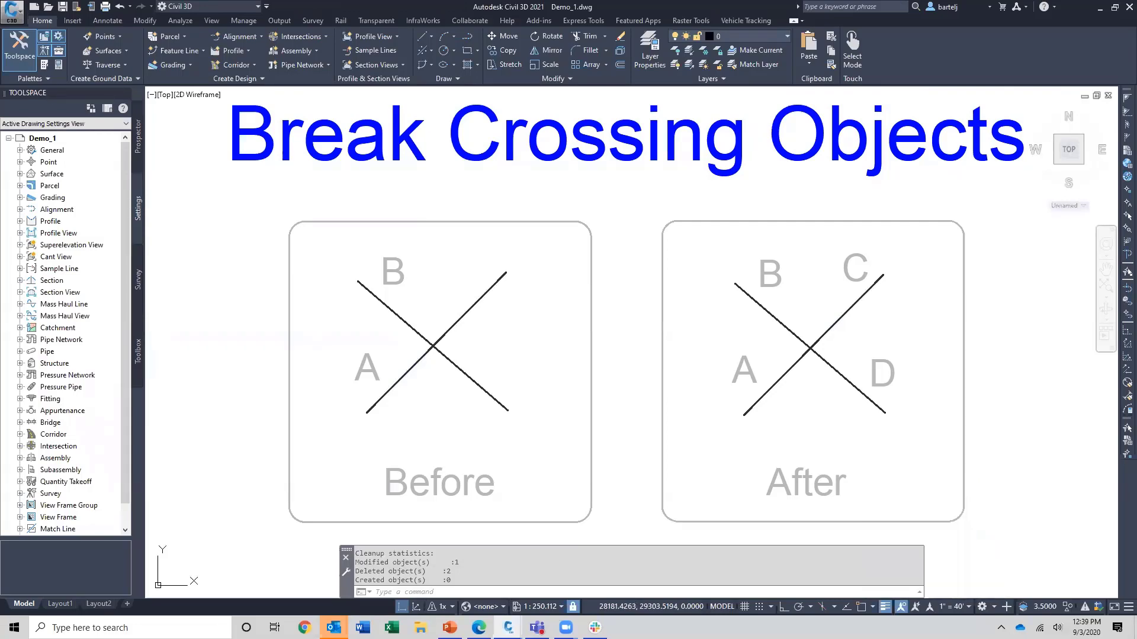
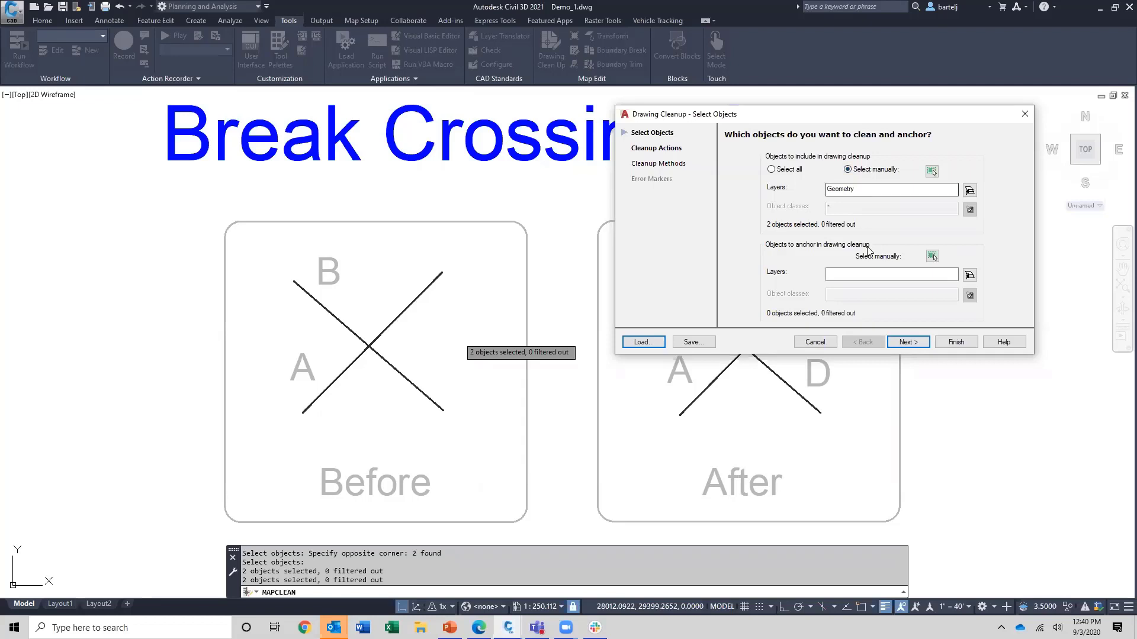
Keep Break Crossing Objects as the chosen action and run it, splitting the two crossing lines
click(908, 343)
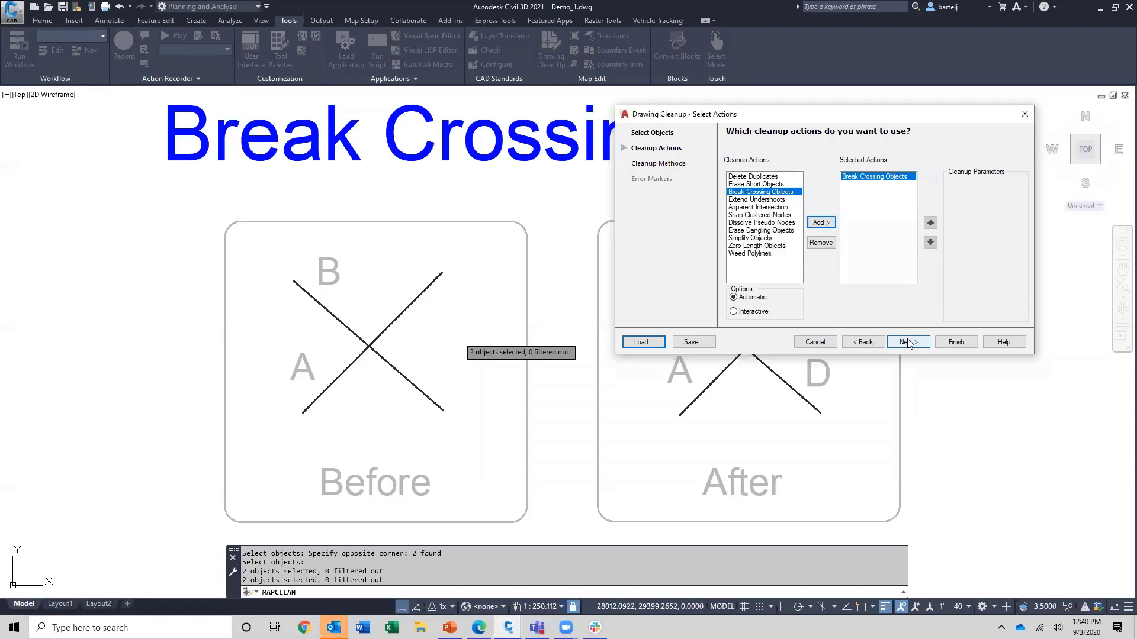
click(820, 243)
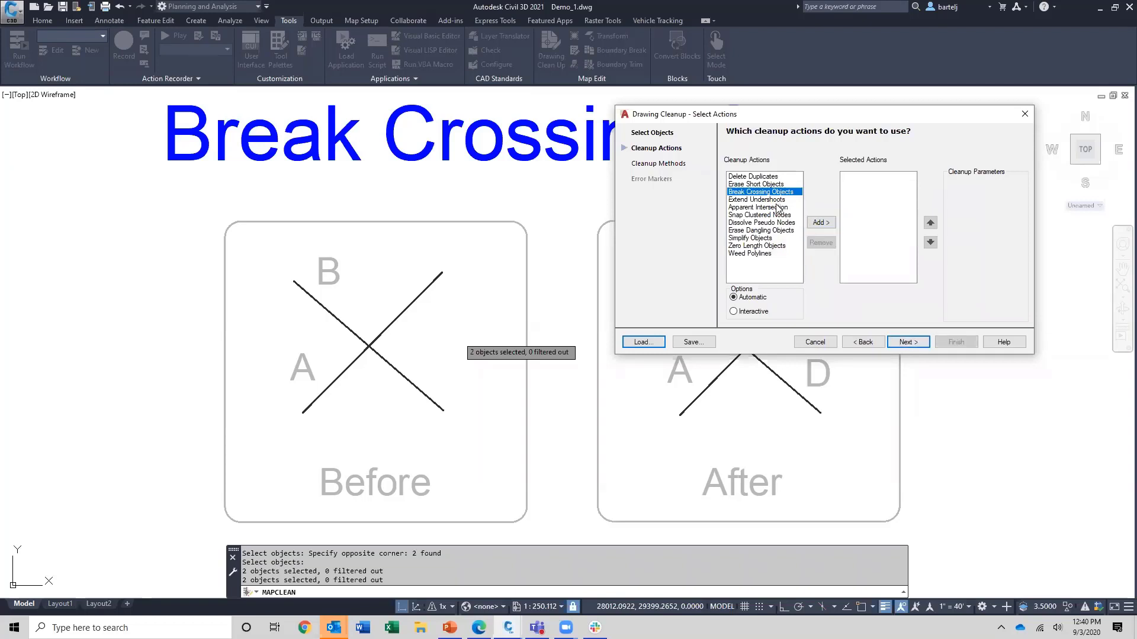
click(820, 222)
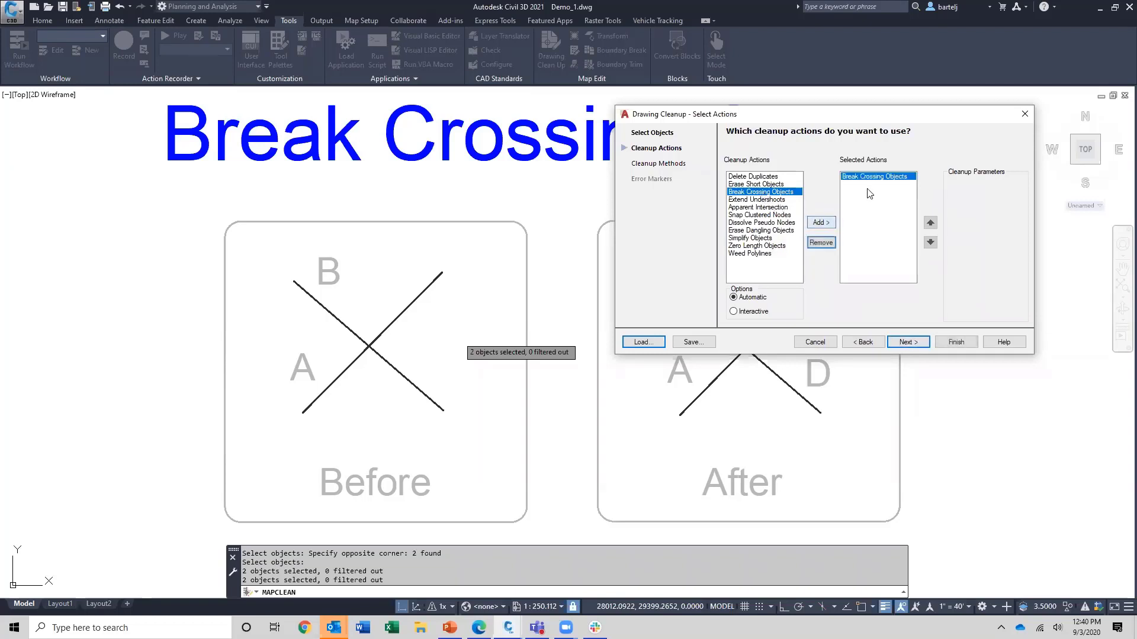
click(952, 344)
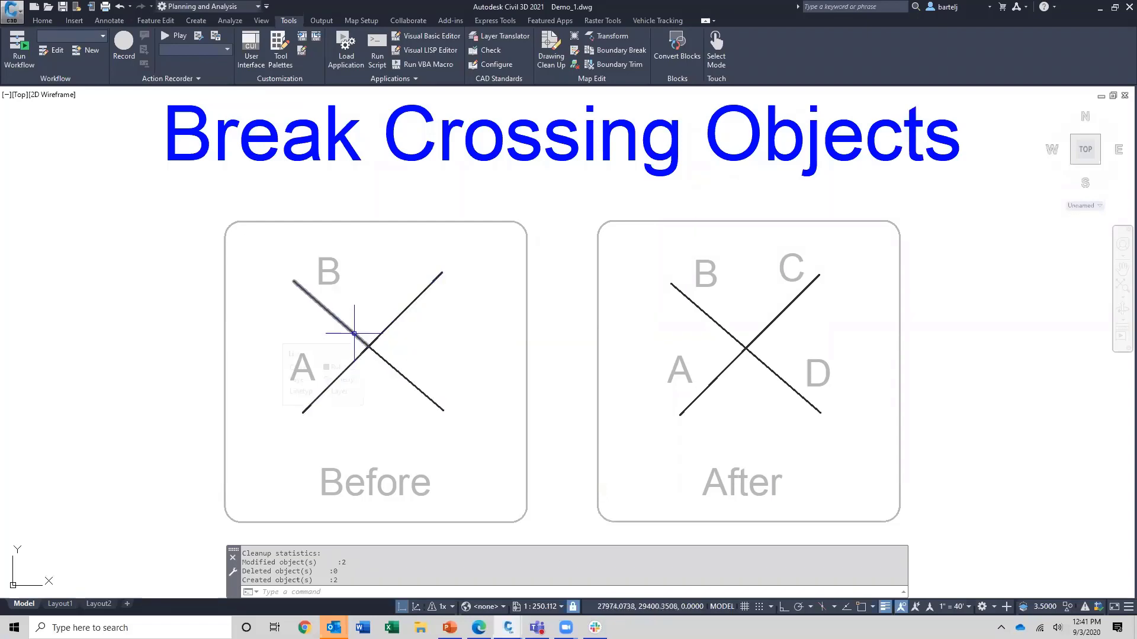
scroll(354, 333, down, 5)
Zoom and pan to the Extend Undershoots slide, then launch Drawing Clean Up from the Tools ribbon
scroll(681, 334, up, 2)
scroll(681, 334, up, 4)
mouse_move(668, 350)
middle_down()
mouse_move(609, 312)
mouse_move(607, 292)
mouse_move(607, 314)
middle_up()
scroll(609, 310, down, 1)
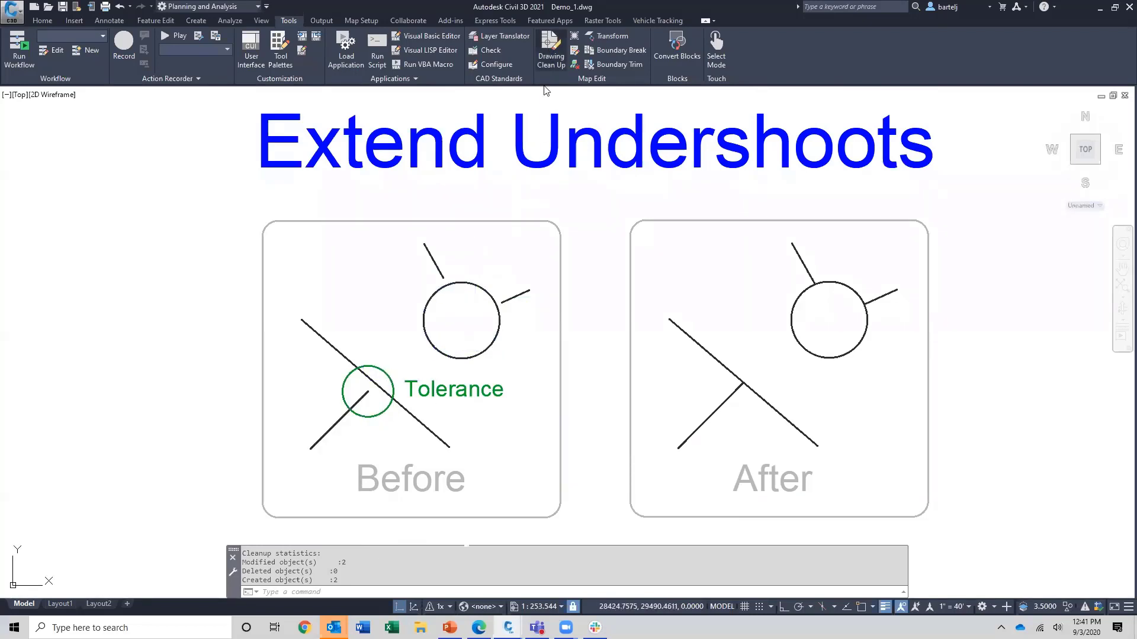
click(550, 50)
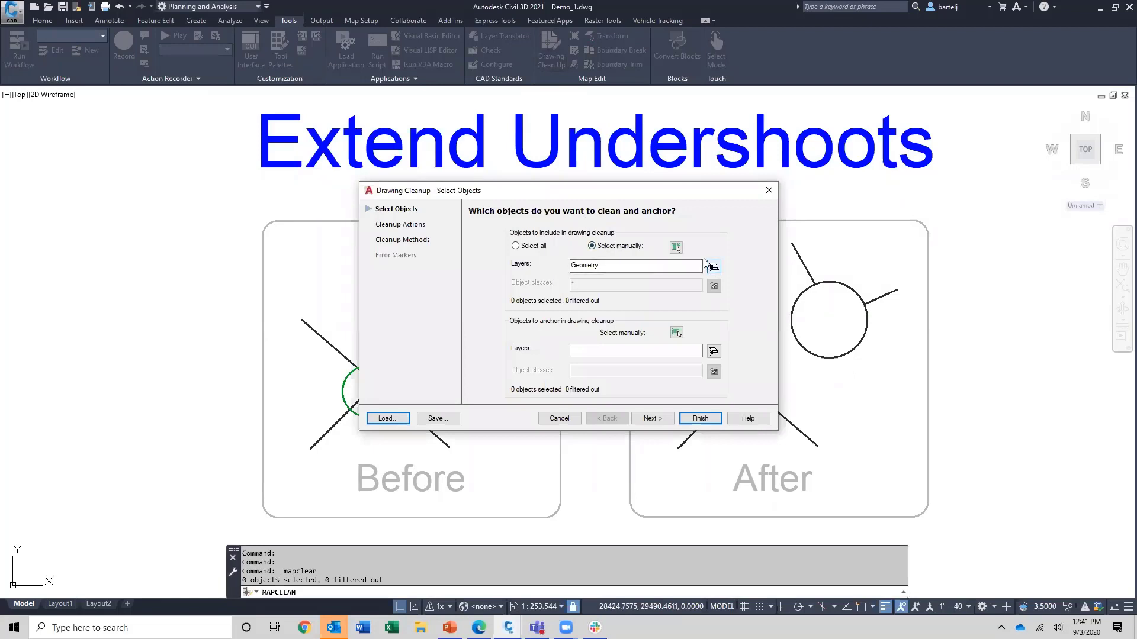
Window-select the Before example's lines as the objects to clean
click(676, 247)
click(499, 281)
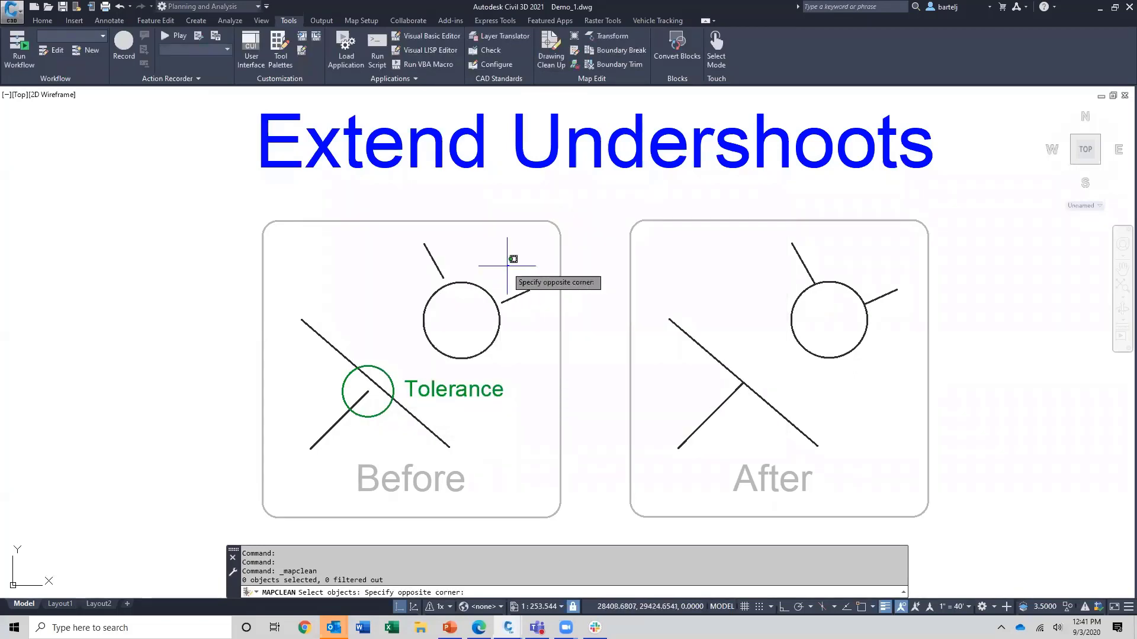
click(312, 435)
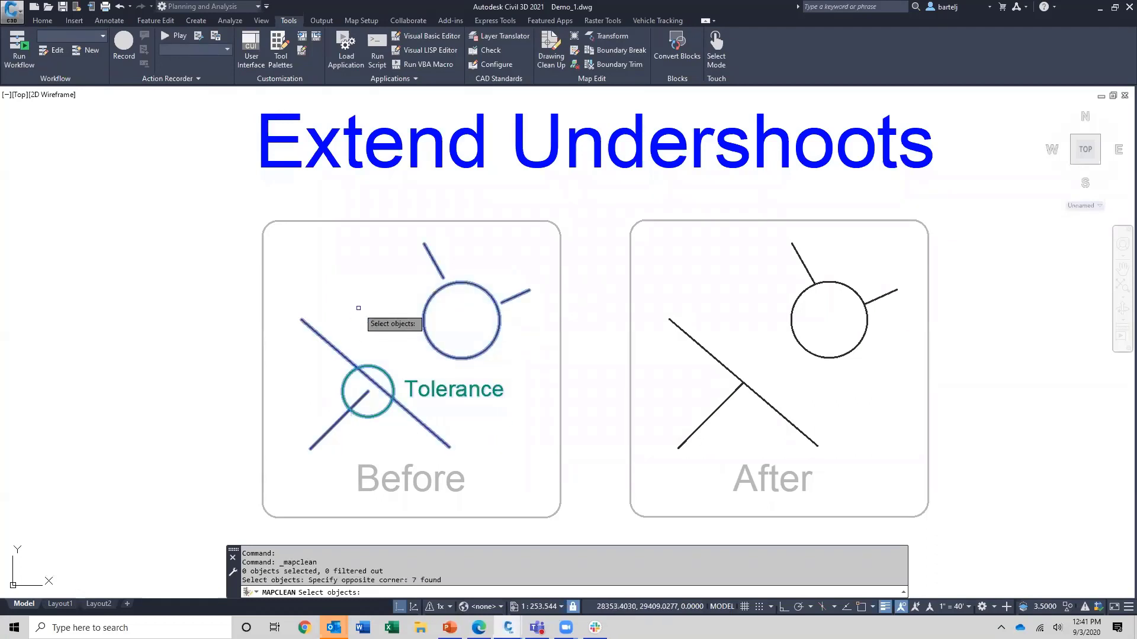
key(Return)
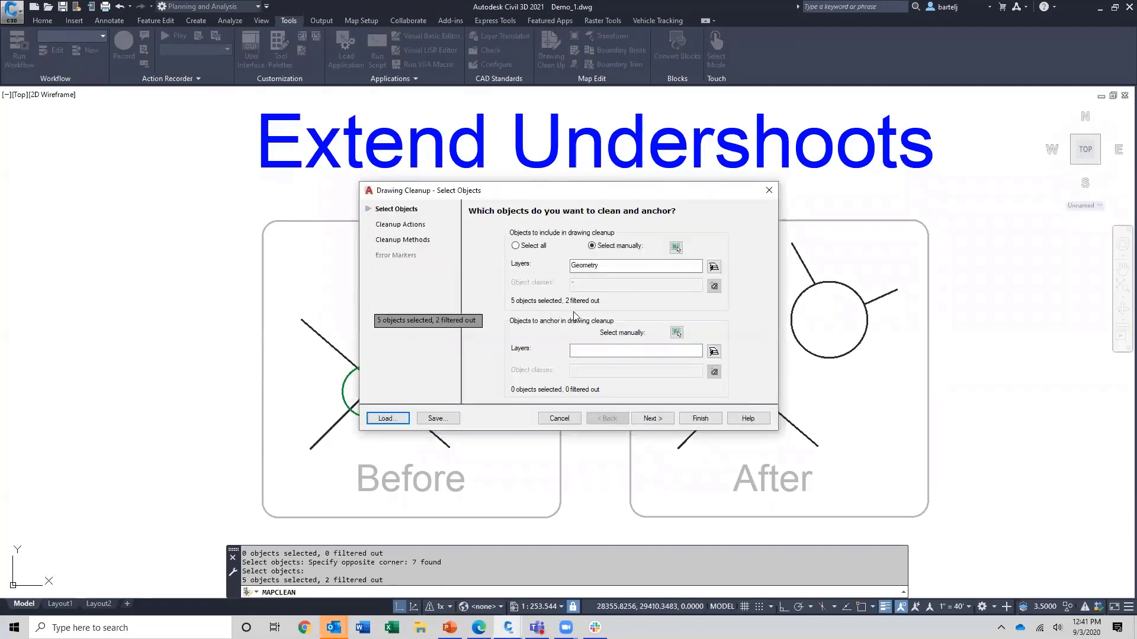
Add Extend Undershoots with a picked tolerance of 8.5635 and set the cleanup to Interactive
click(652, 418)
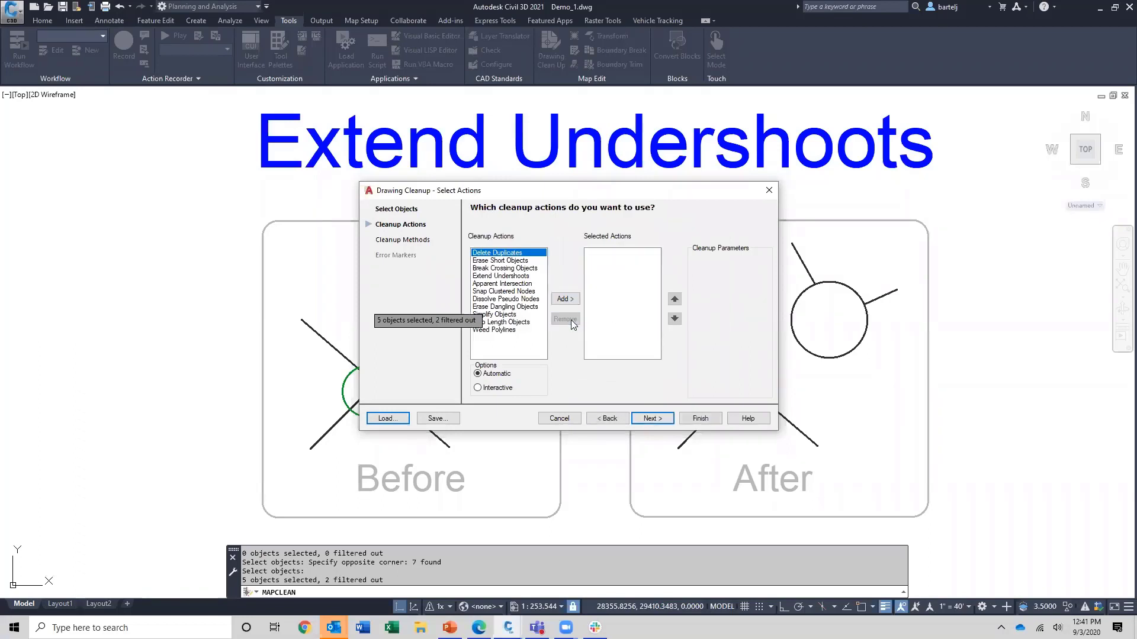
drag(595, 195, 808, 146)
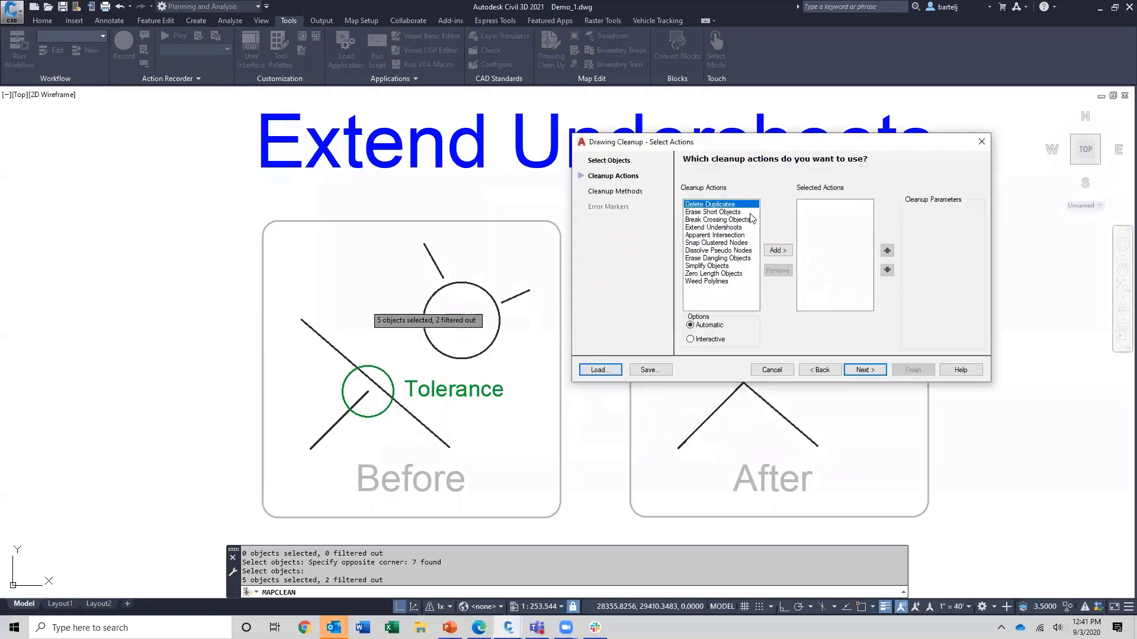
click(735, 228)
click(778, 250)
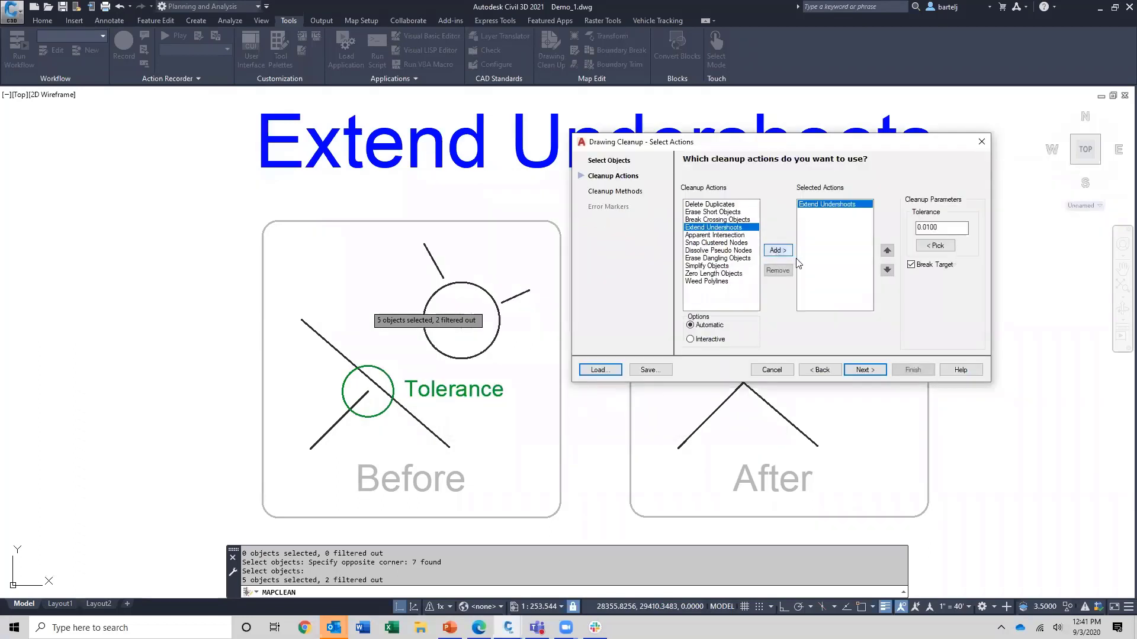
click(932, 248)
click(368, 367)
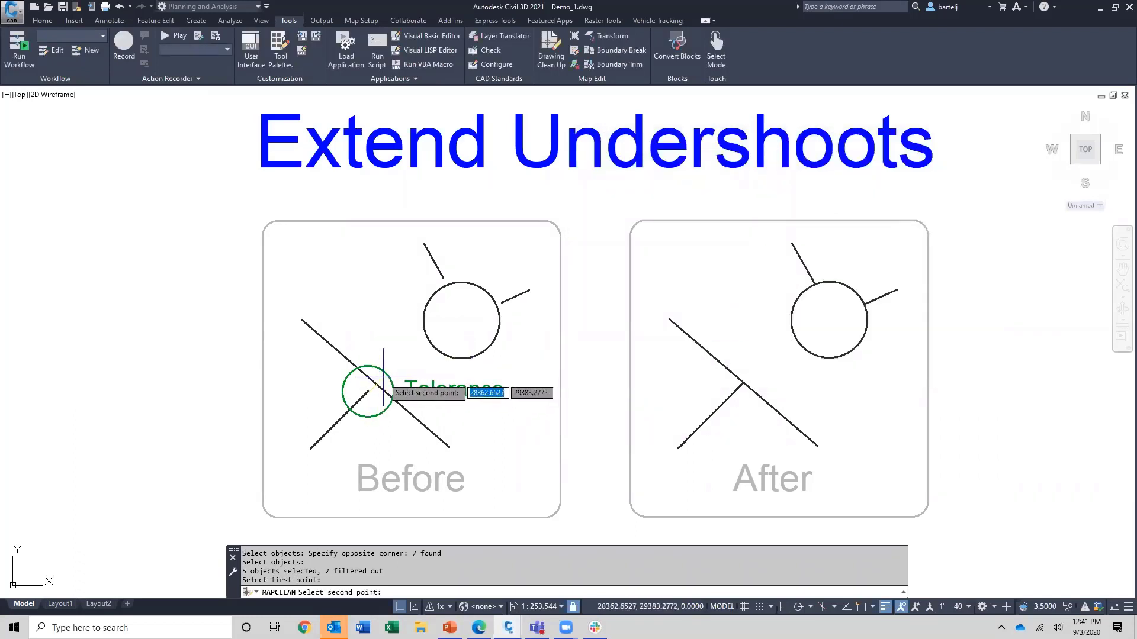
click(383, 377)
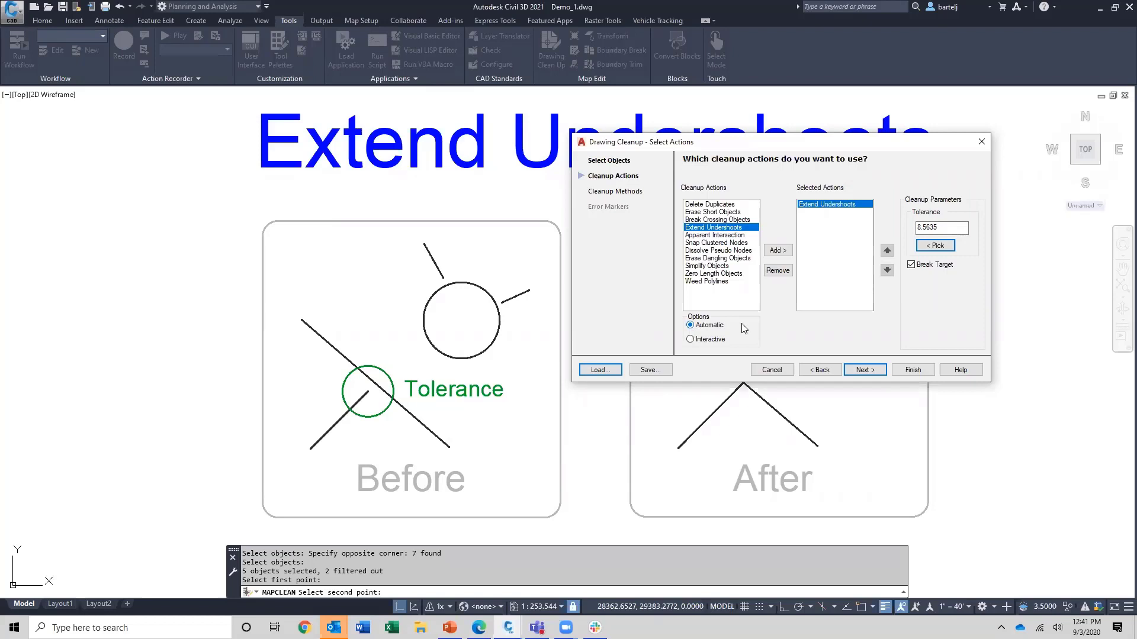
click(722, 340)
Accept the Cleanup Methods and Error Markers defaults and finish, bringing up the Drawing Cleanup Errors list
click(862, 371)
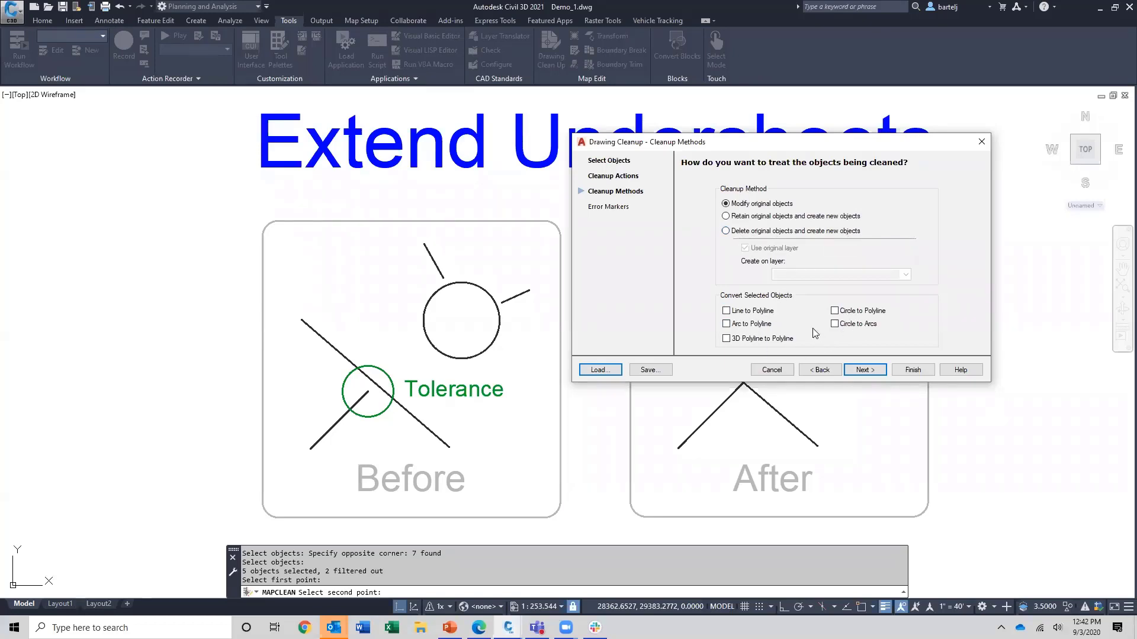
click(864, 371)
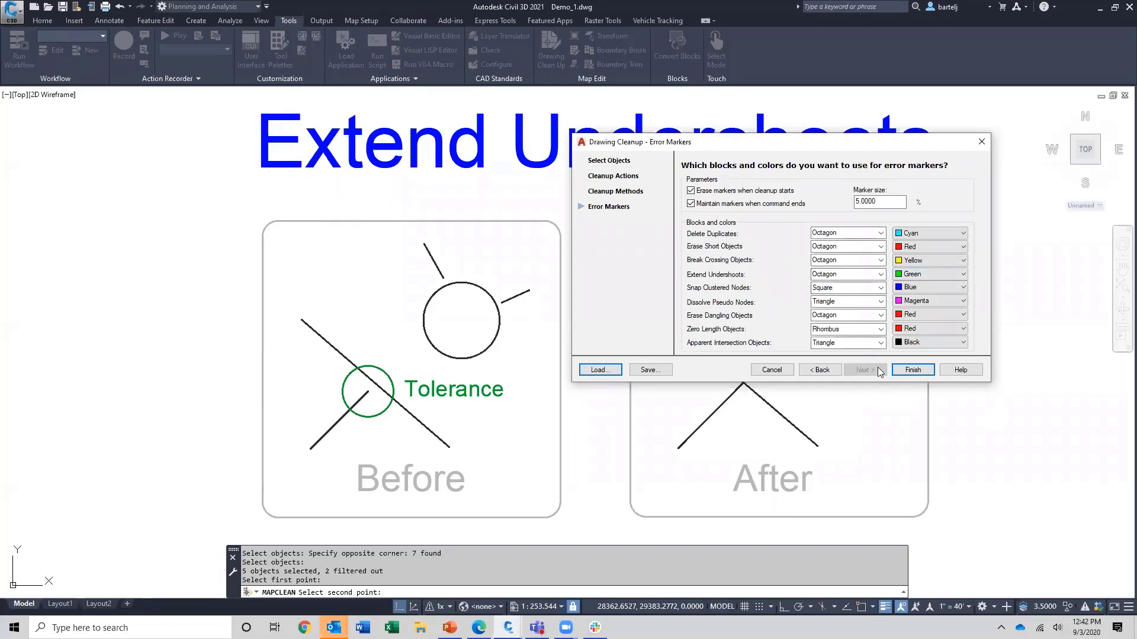
click(909, 371)
drag(602, 207, 960, 121)
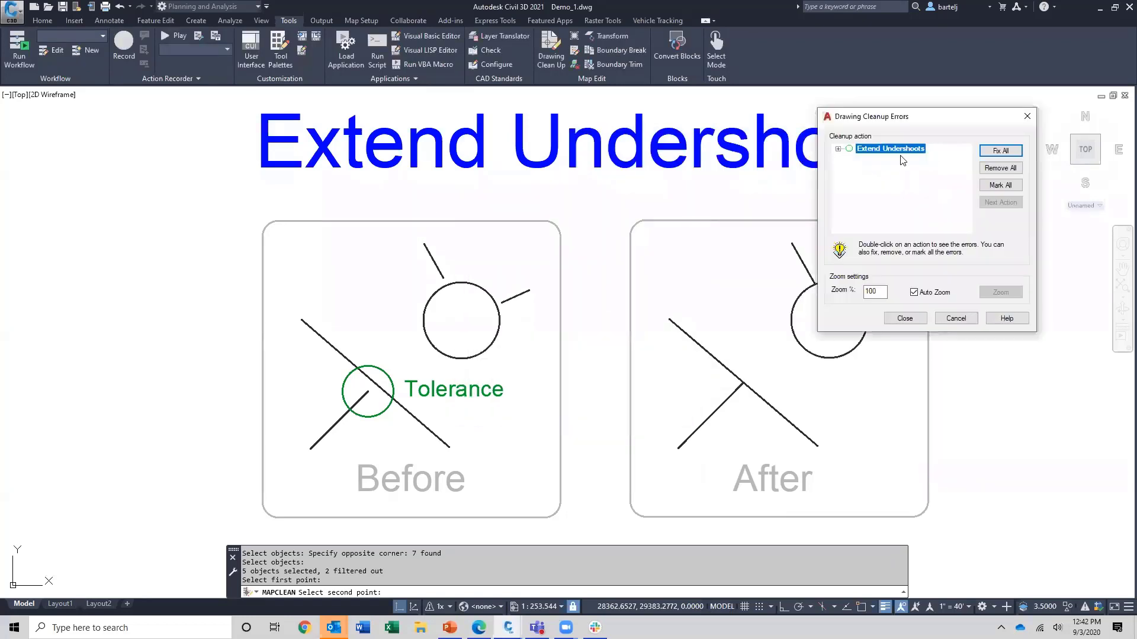
Step through the three Extend Undershoots errors, marking the first and removing the last, then close
click(838, 149)
click(882, 161)
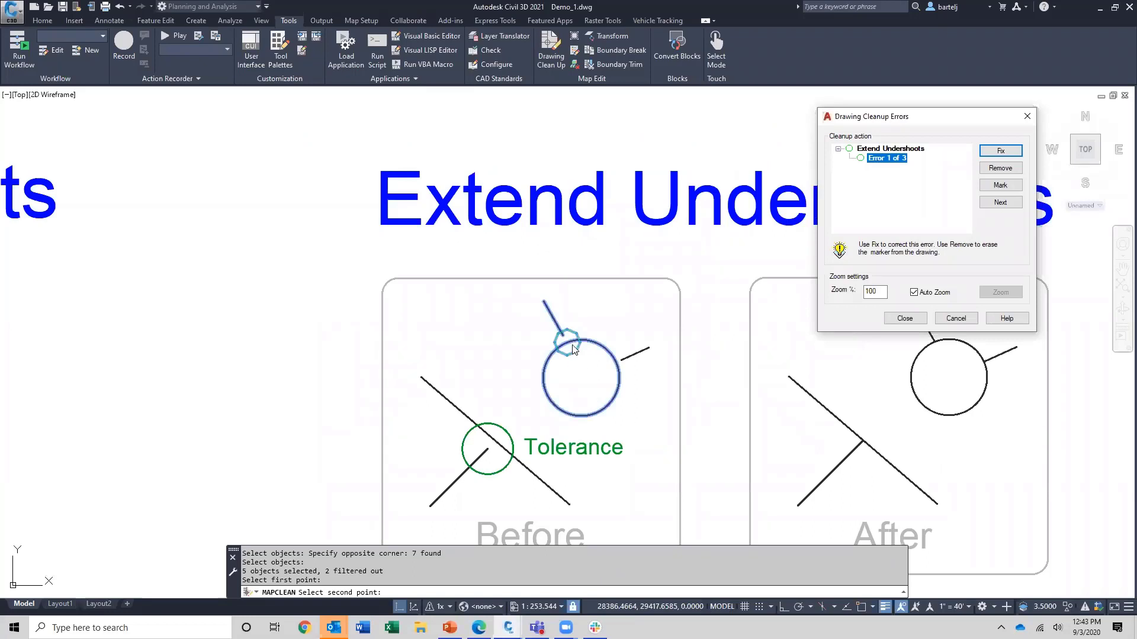
scroll(574, 350, up, 4)
scroll(571, 348, up, 4)
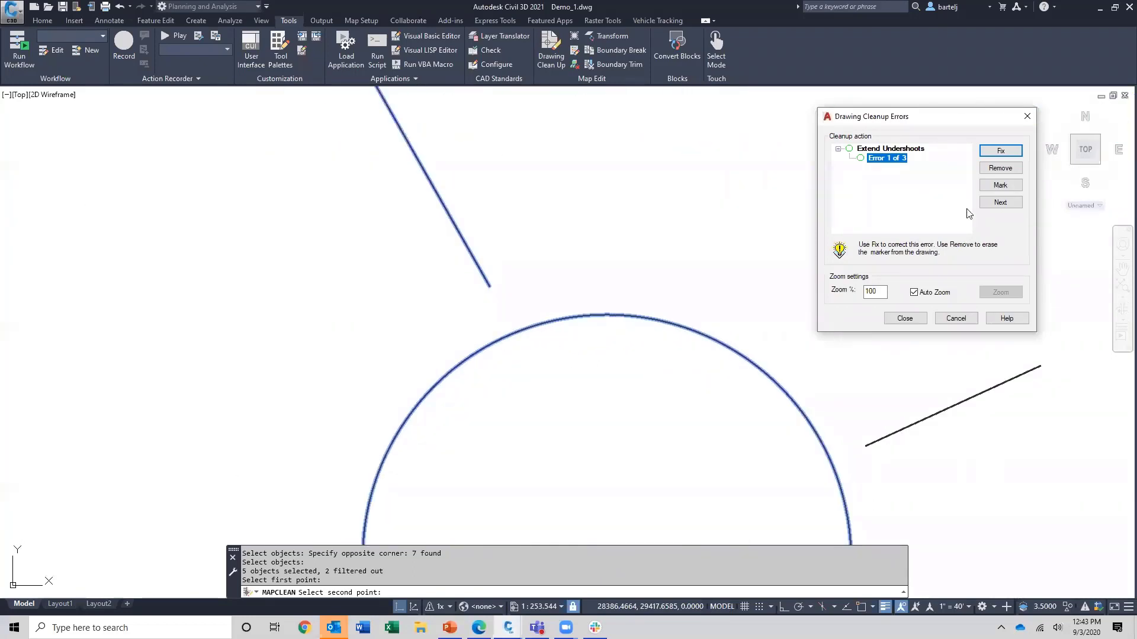
click(996, 186)
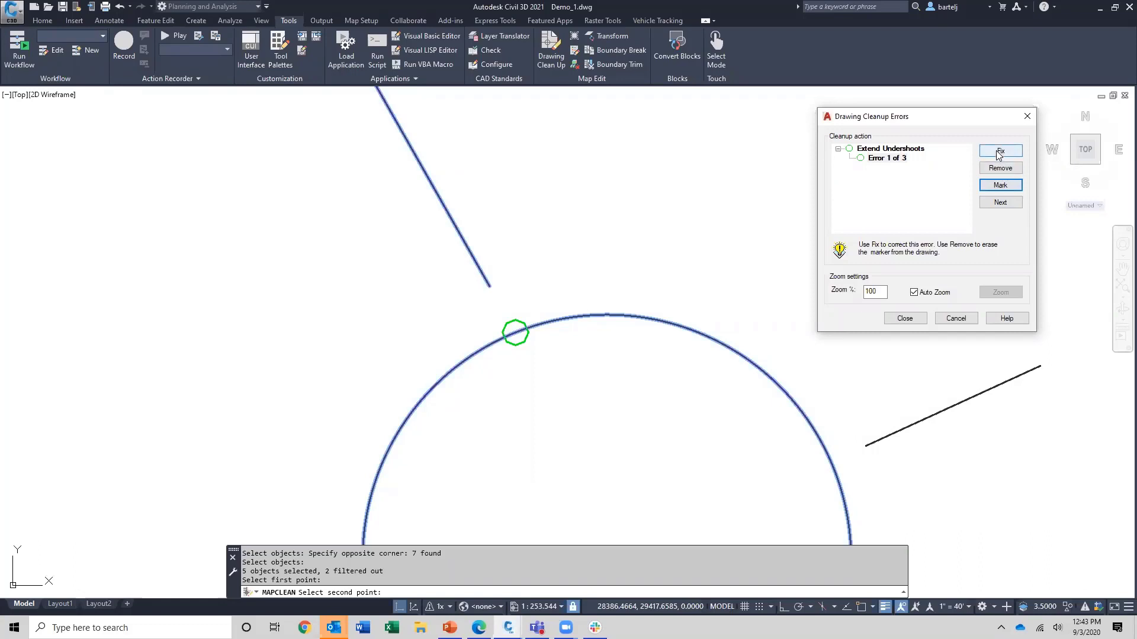
click(1001, 202)
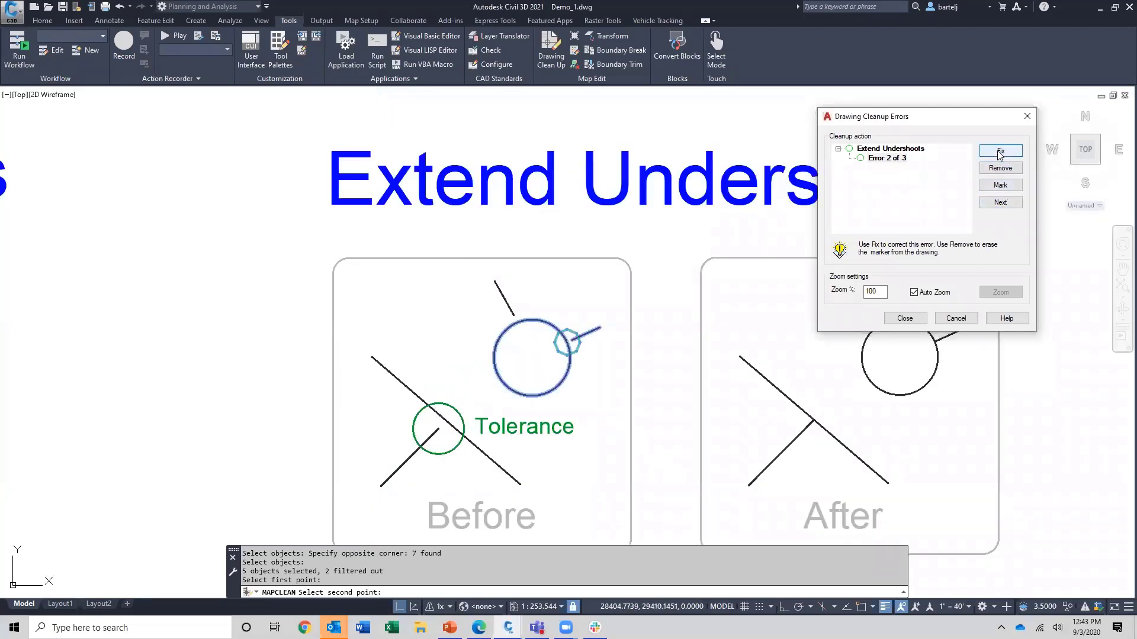
click(1009, 202)
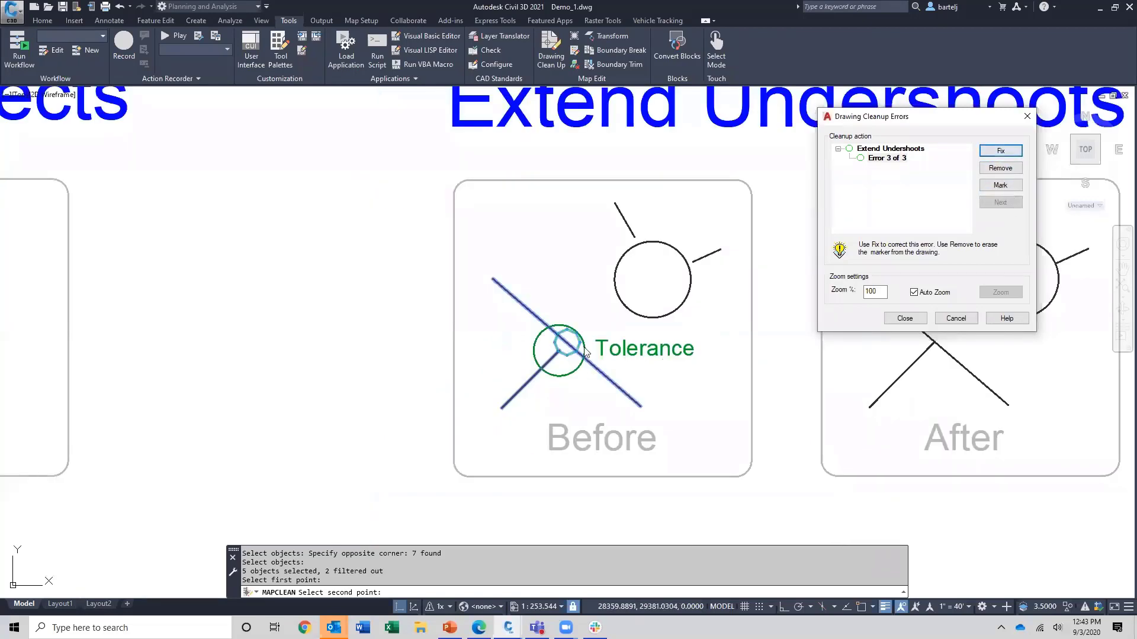
click(1000, 169)
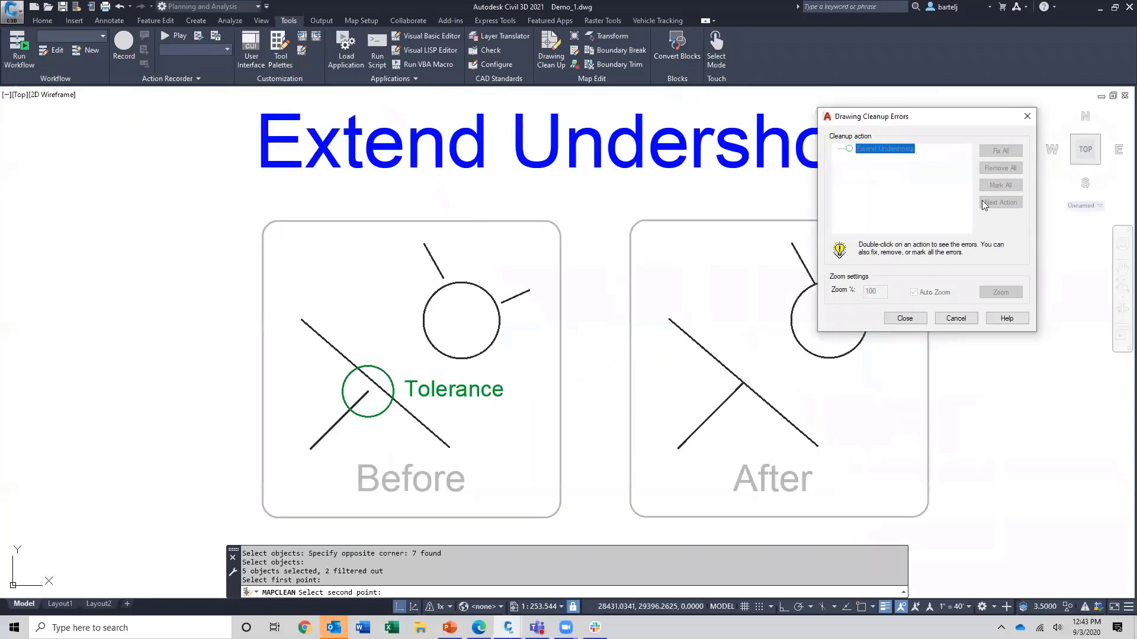
click(905, 319)
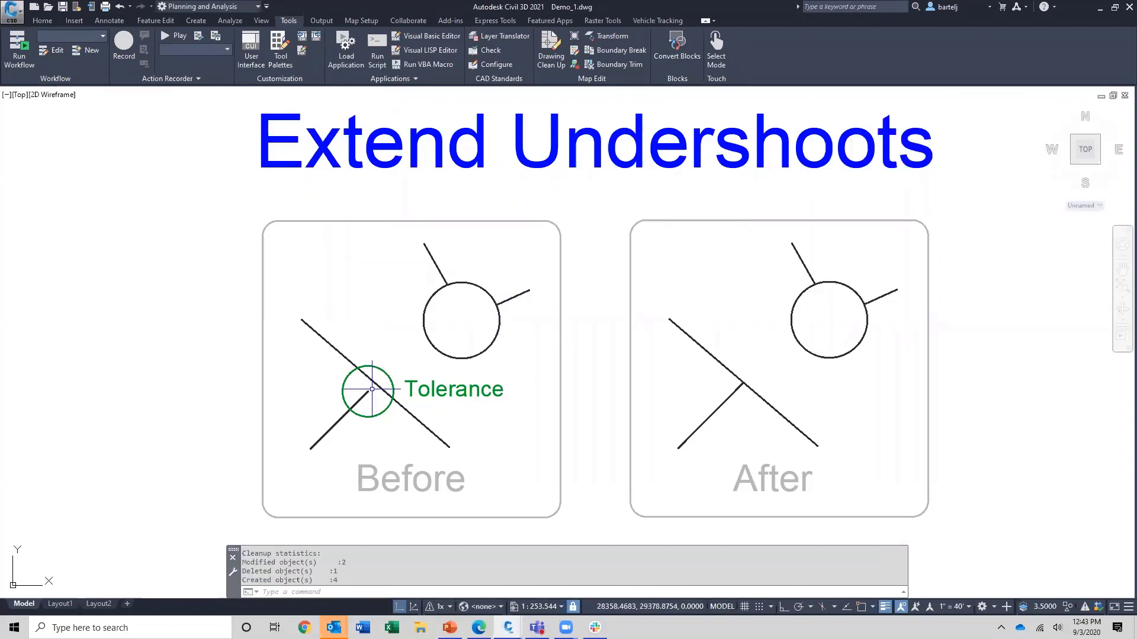
Zoom out and pan to center the Apparent Intersection example's Before and After diagrams
scroll(372, 389, down, 4)
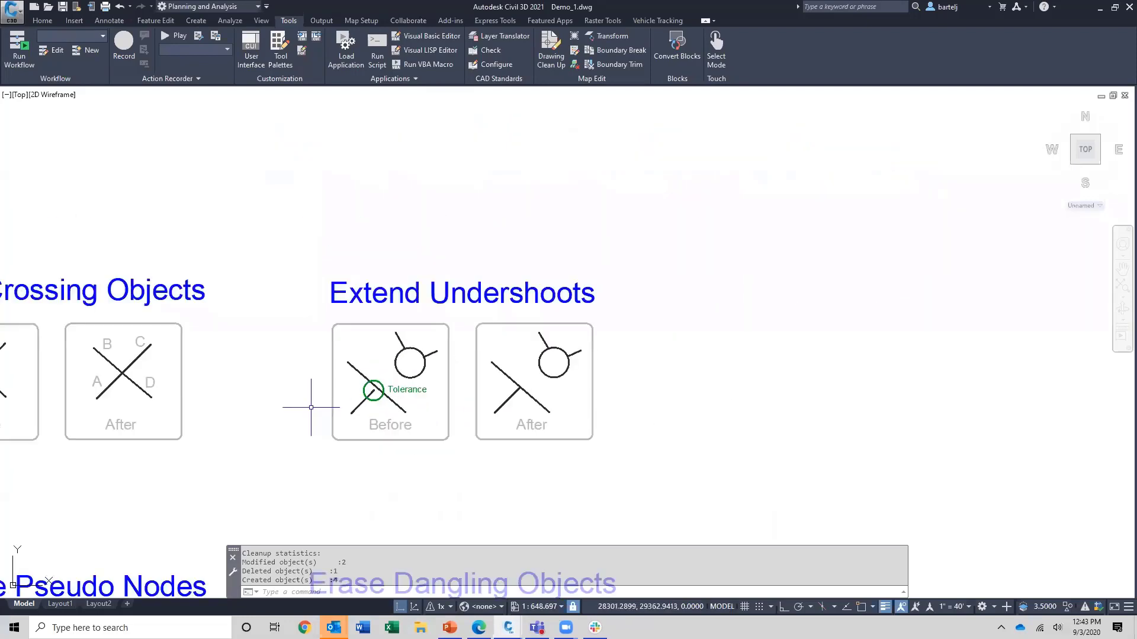
middle_drag(311, 407, 610, 275)
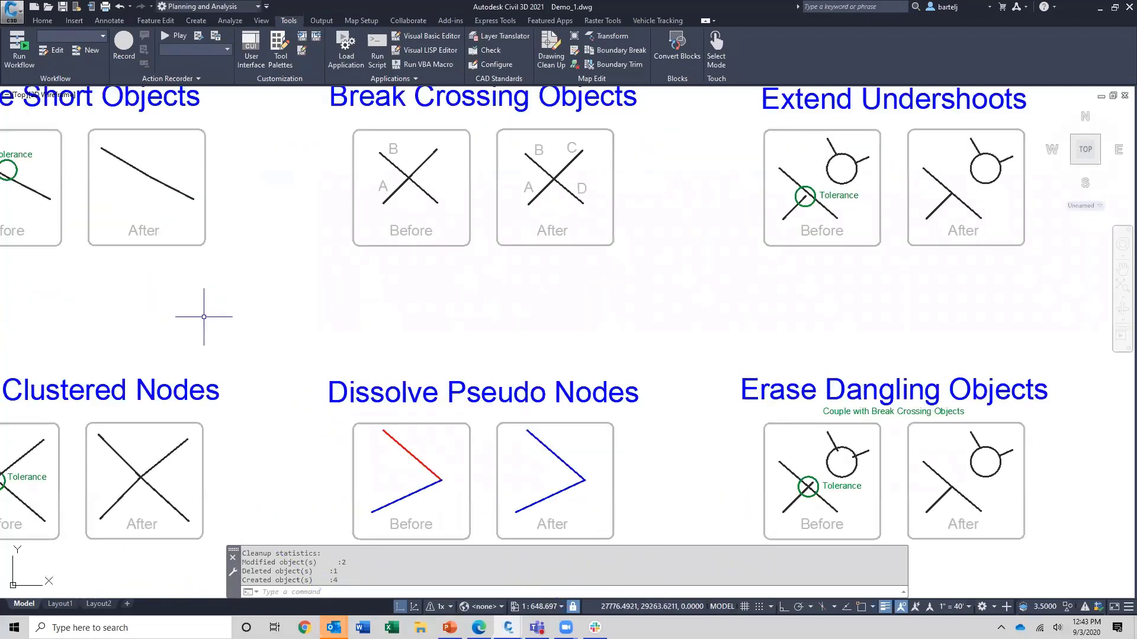
scroll(204, 316, down, 3)
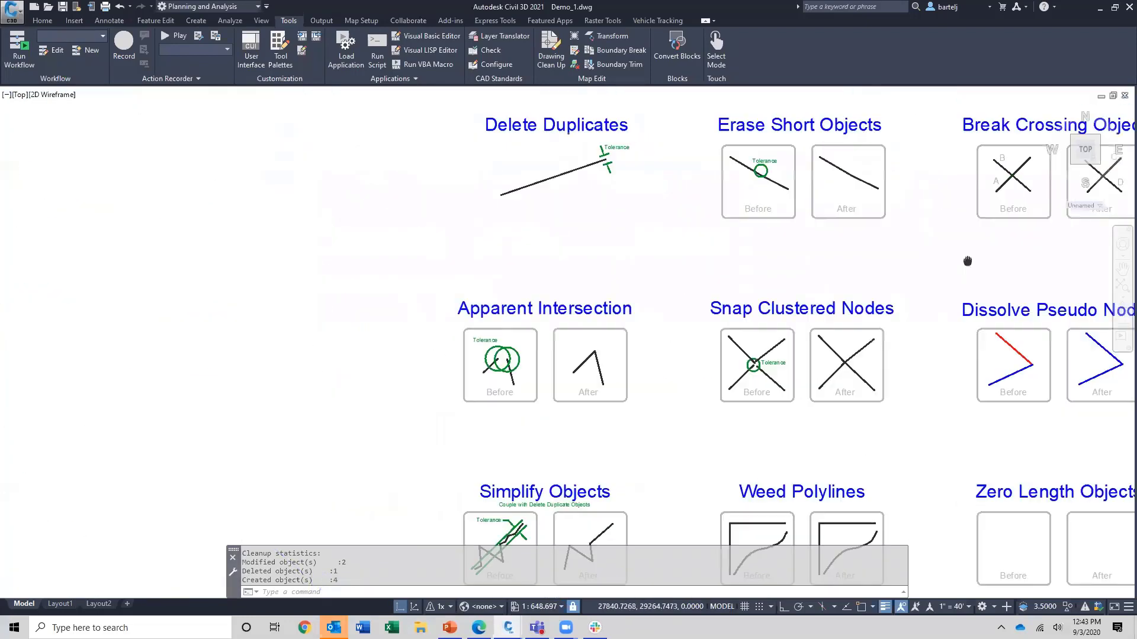
scroll(592, 330, up, 5)
middle_drag(376, 377, 563, 269)
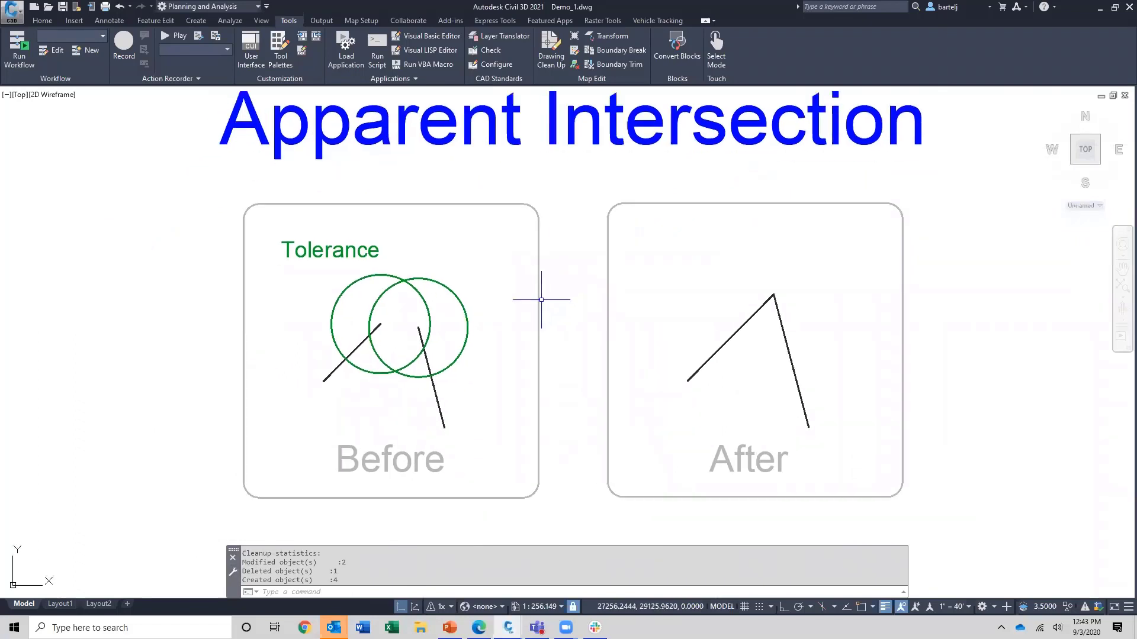
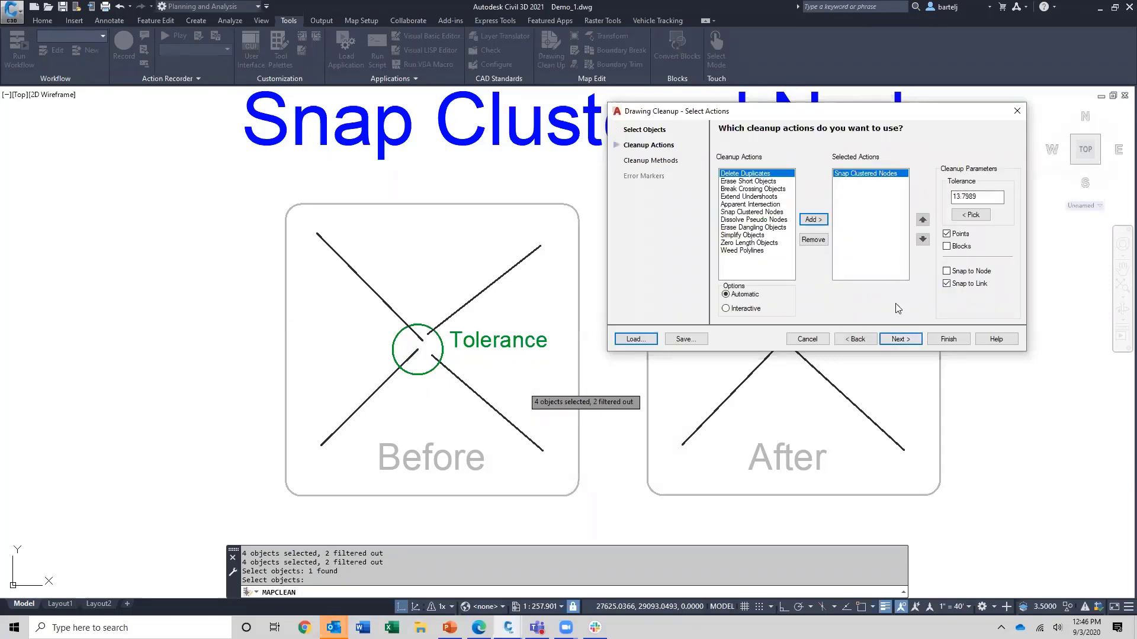
Finish the Snap Clustered Nodes cleanup so the crossing lines snap to one intersection
click(950, 335)
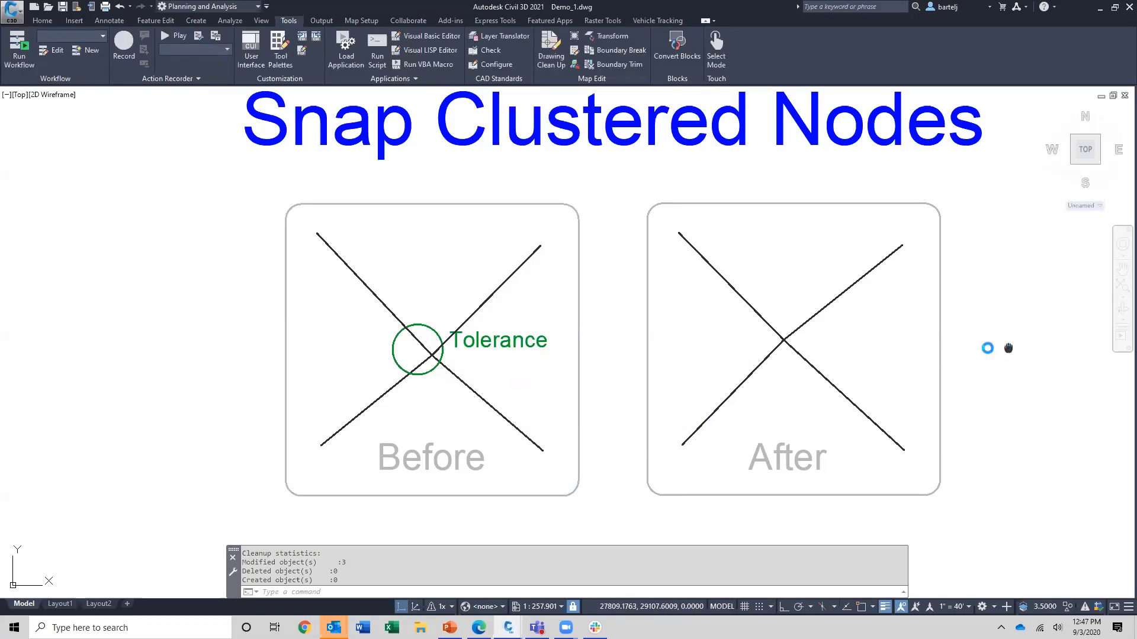
mouse_move(1009, 348)
middle_down()
mouse_move(464, 327)
mouse_move(113, 342)
middle_up()
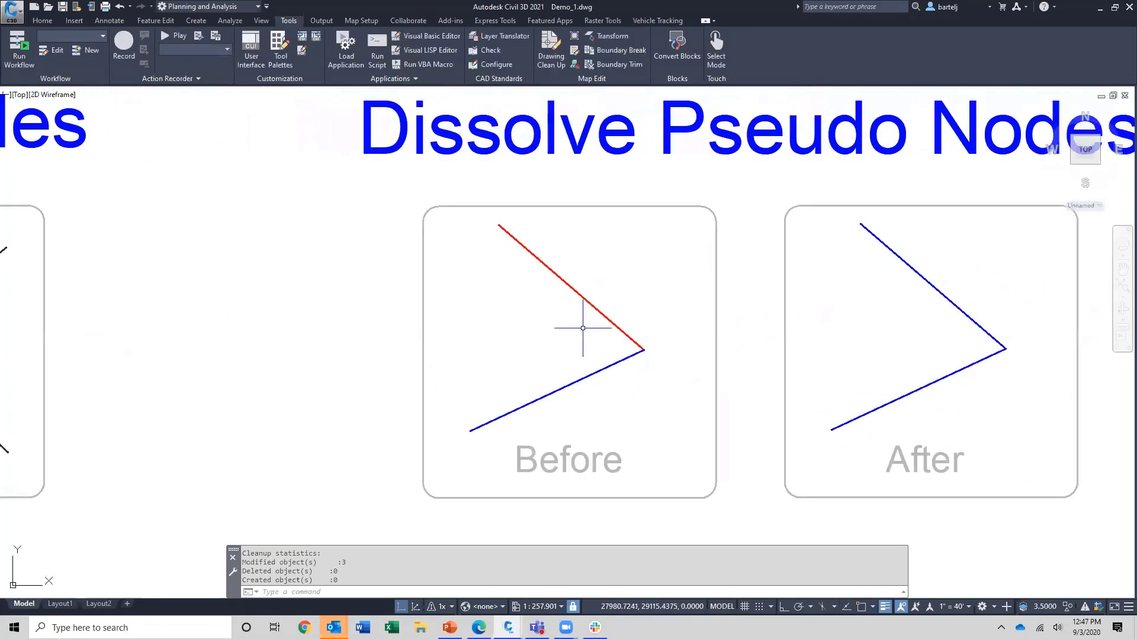
Start MAPCLEAN and window-select both Before lines of the Dissolve Pseudo Nodes example
middle_drag(580, 326, 439, 338)
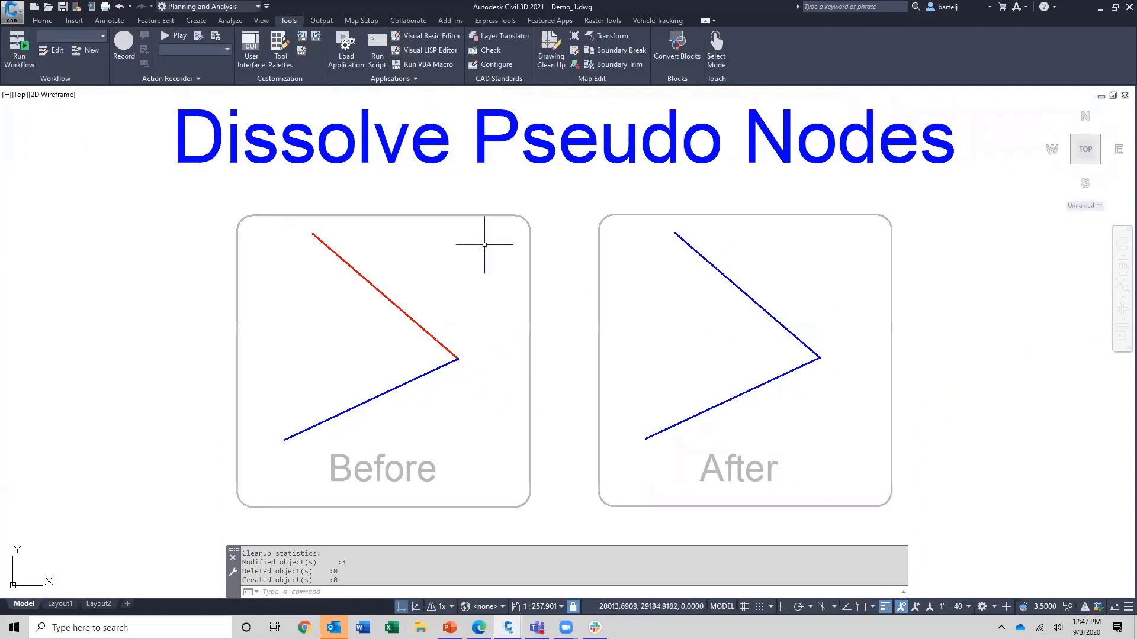
click(550, 66)
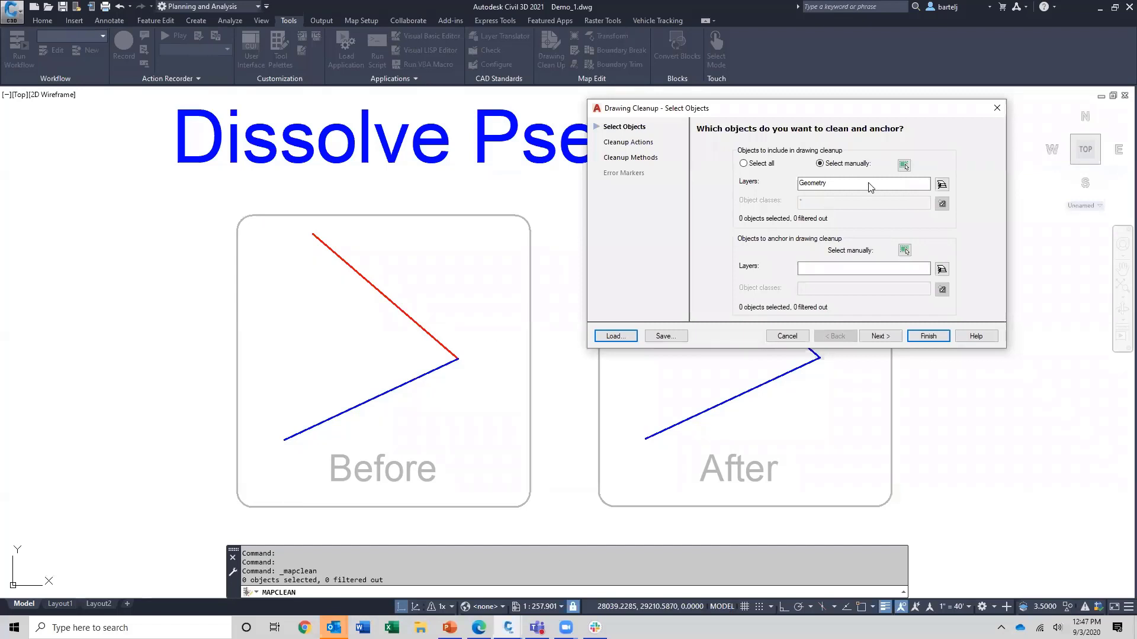
click(904, 165)
click(461, 314)
click(417, 393)
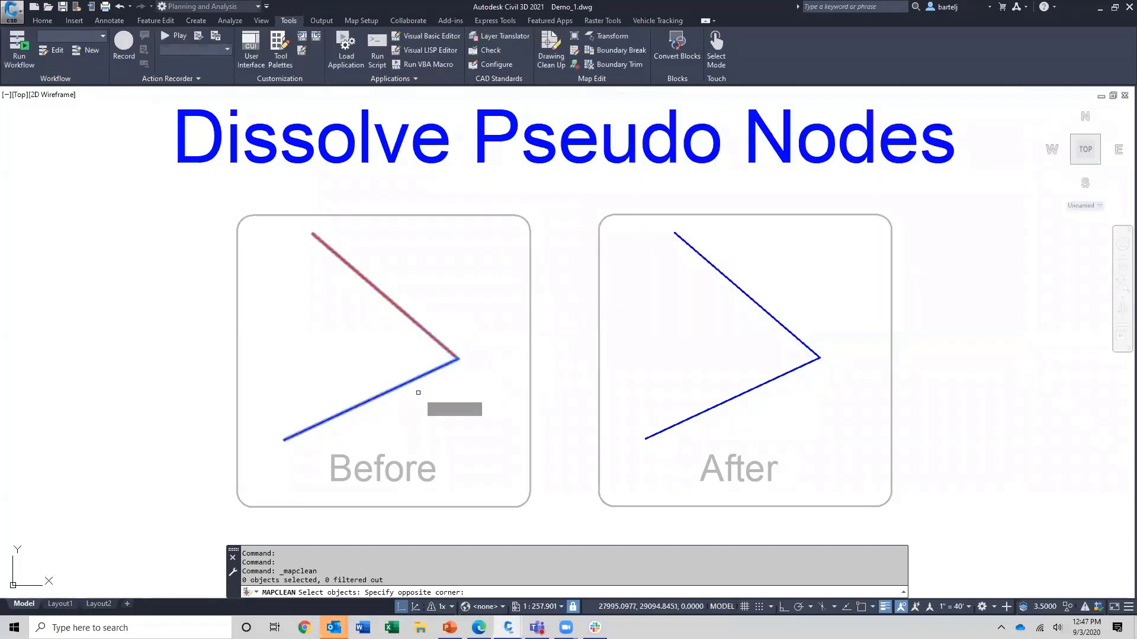
key(Return)
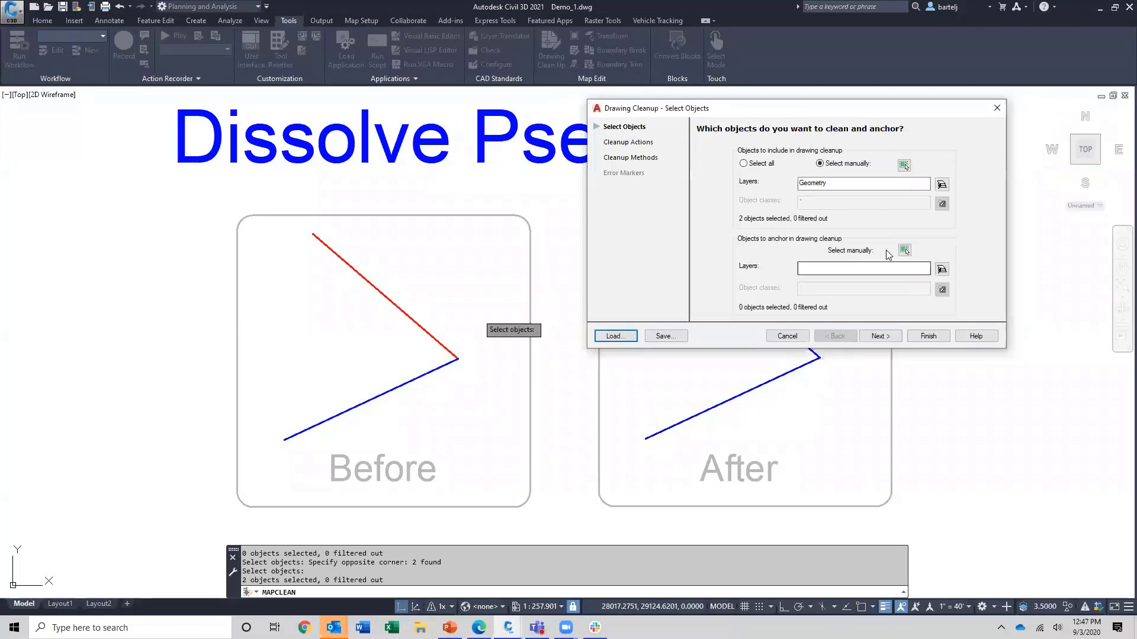
Run Dissolve Pseudo Nodes, merging the red and blue lines into one polyline
click(881, 337)
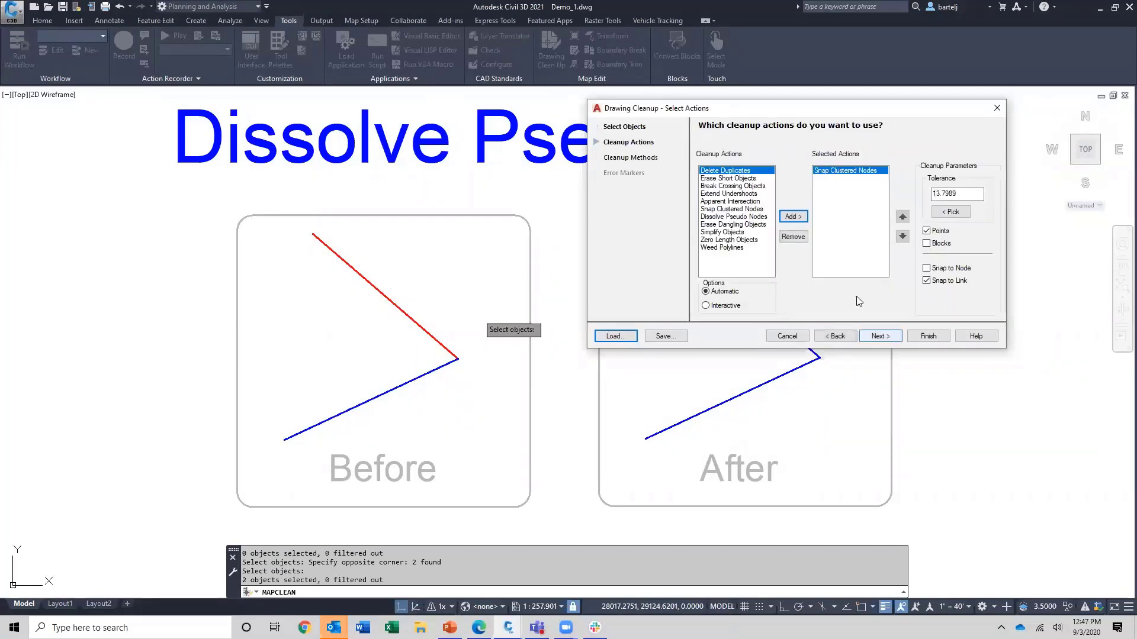
click(758, 217)
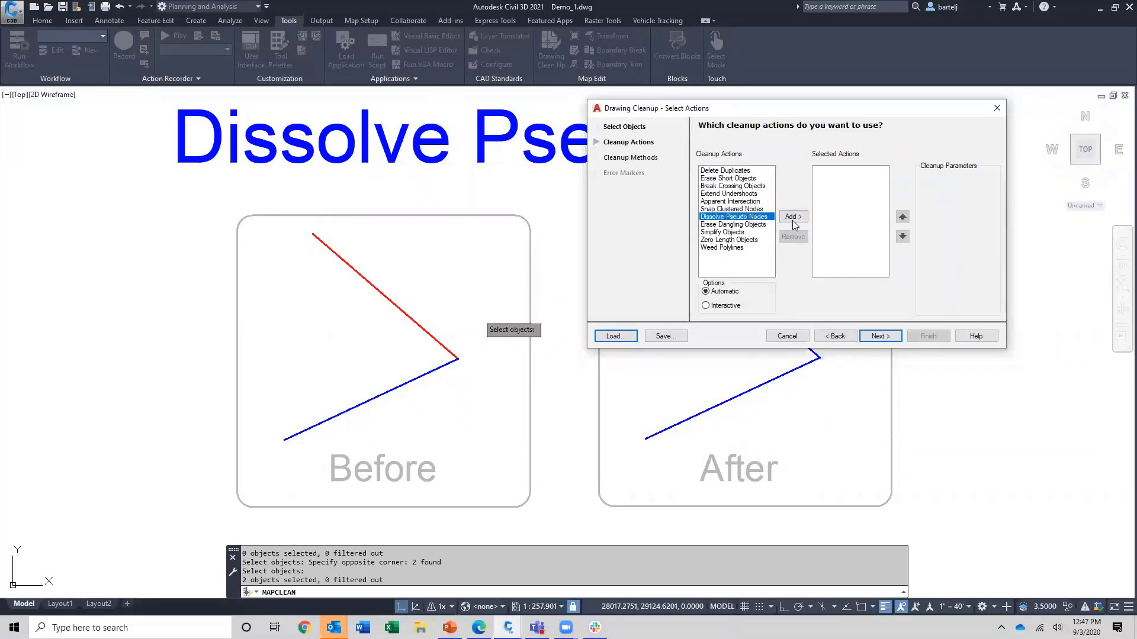
click(792, 218)
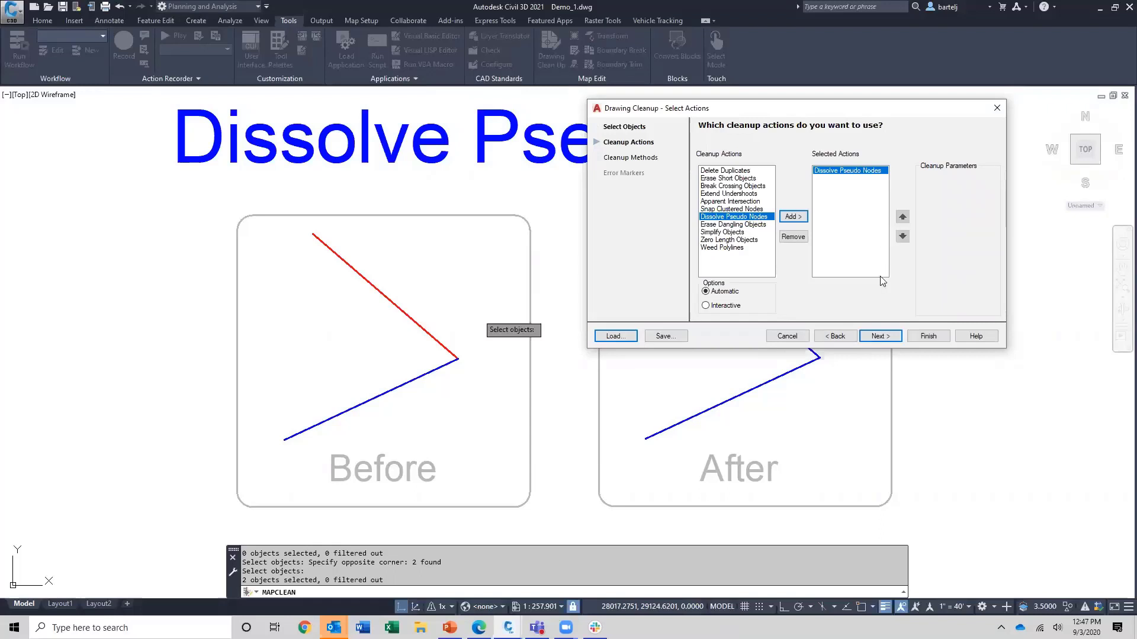
click(928, 337)
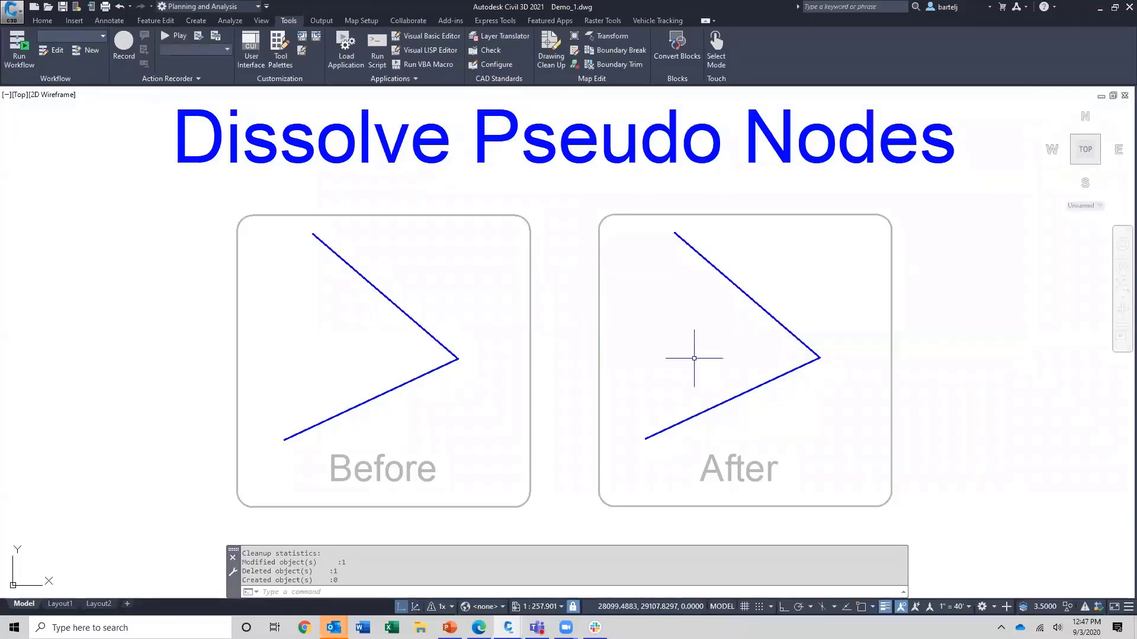
click(451, 353)
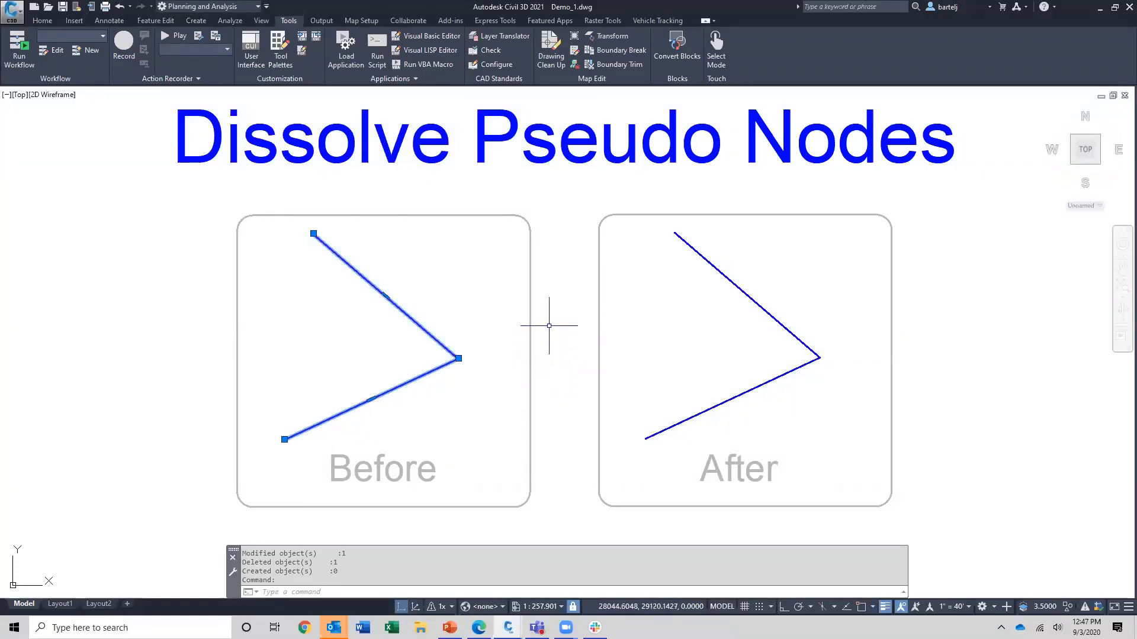
scroll(1006, 318, down, 2)
Center the Erase Dangling Objects example and window-select its Before figures for cleanup
middle_drag(1005, 319, 262, 321)
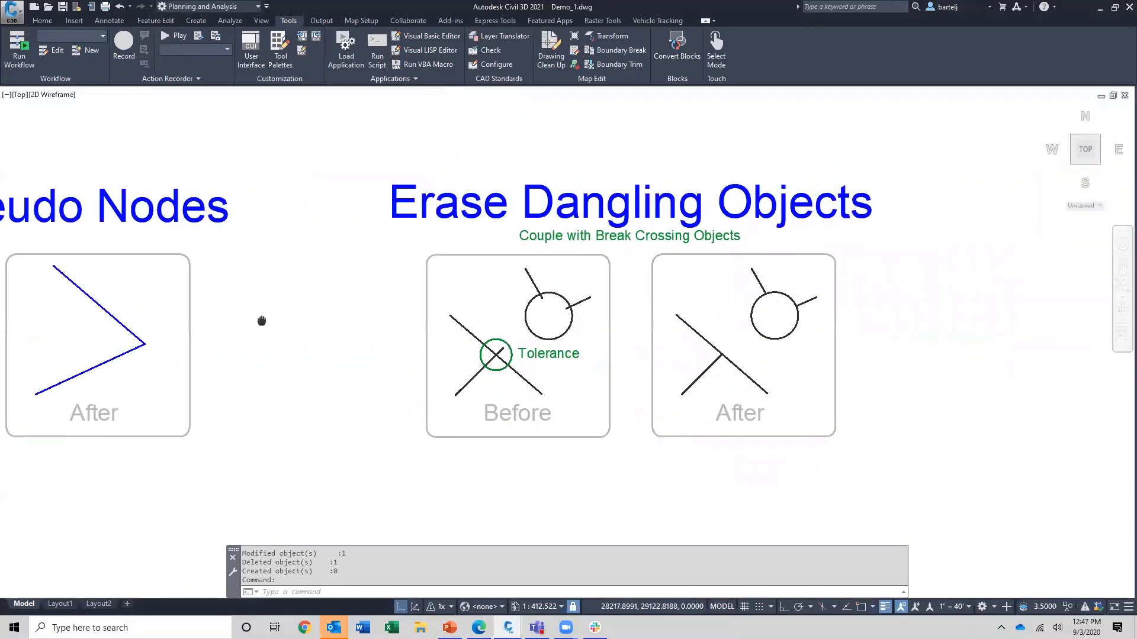
scroll(261, 321, up, 1)
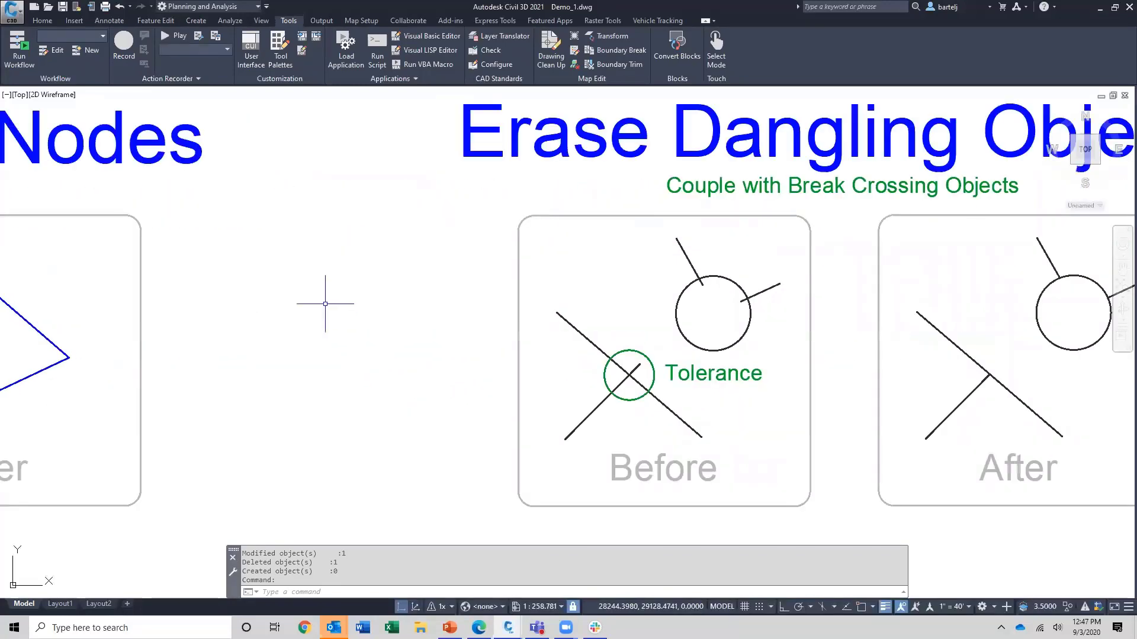
middle_drag(857, 299, 583, 309)
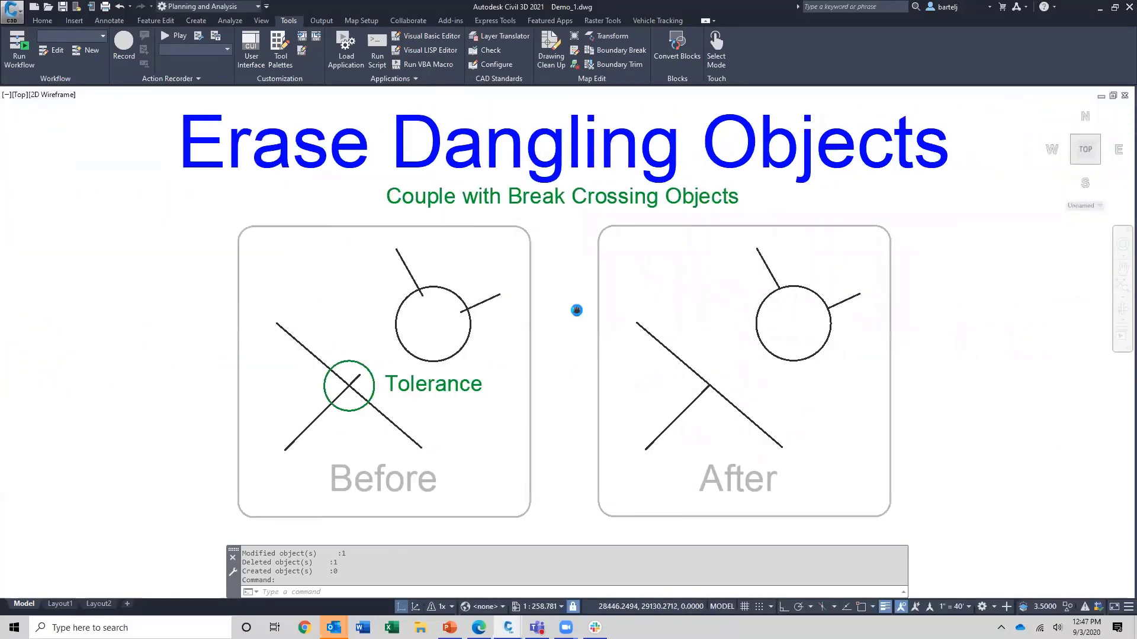
scroll(583, 309, up, 1)
scroll(582, 309, down, 1)
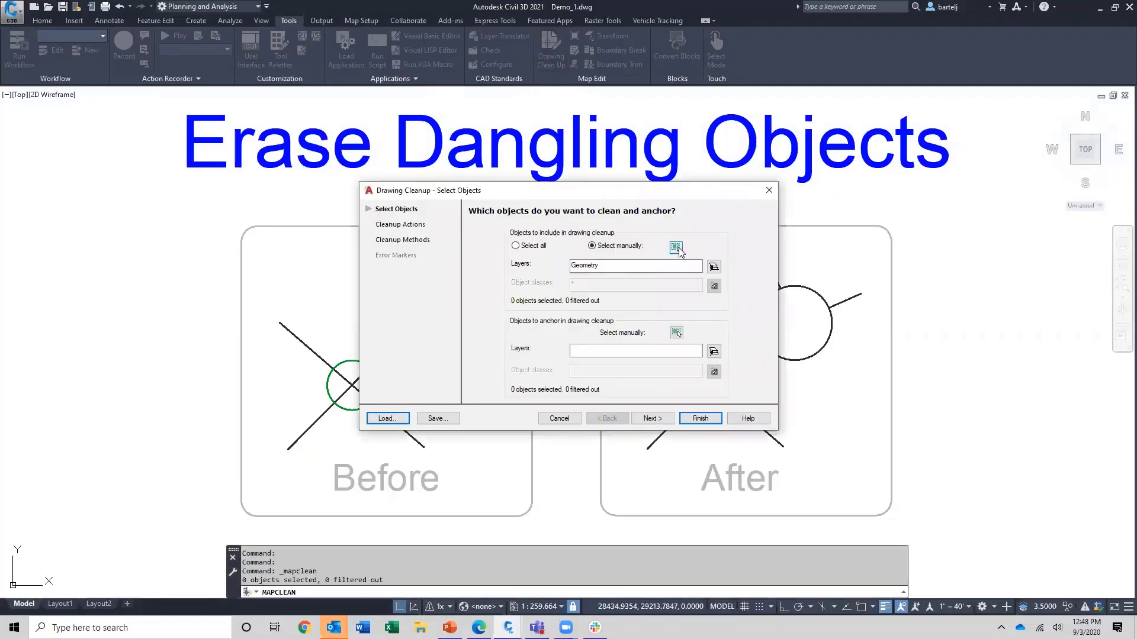
click(676, 247)
click(497, 268)
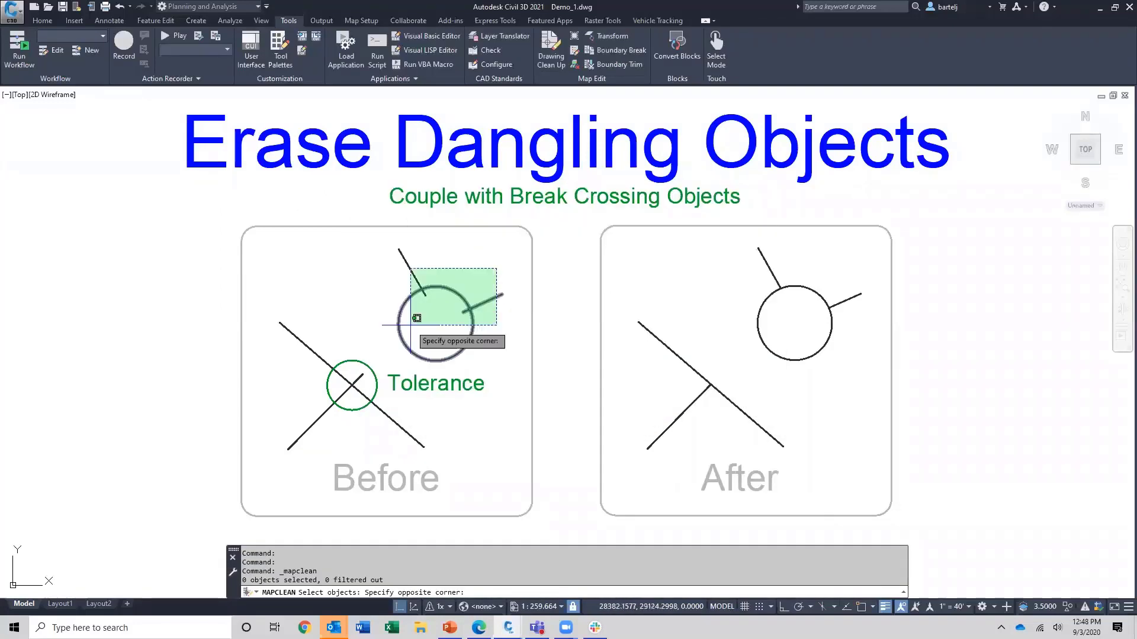
click(302, 427)
key(Return)
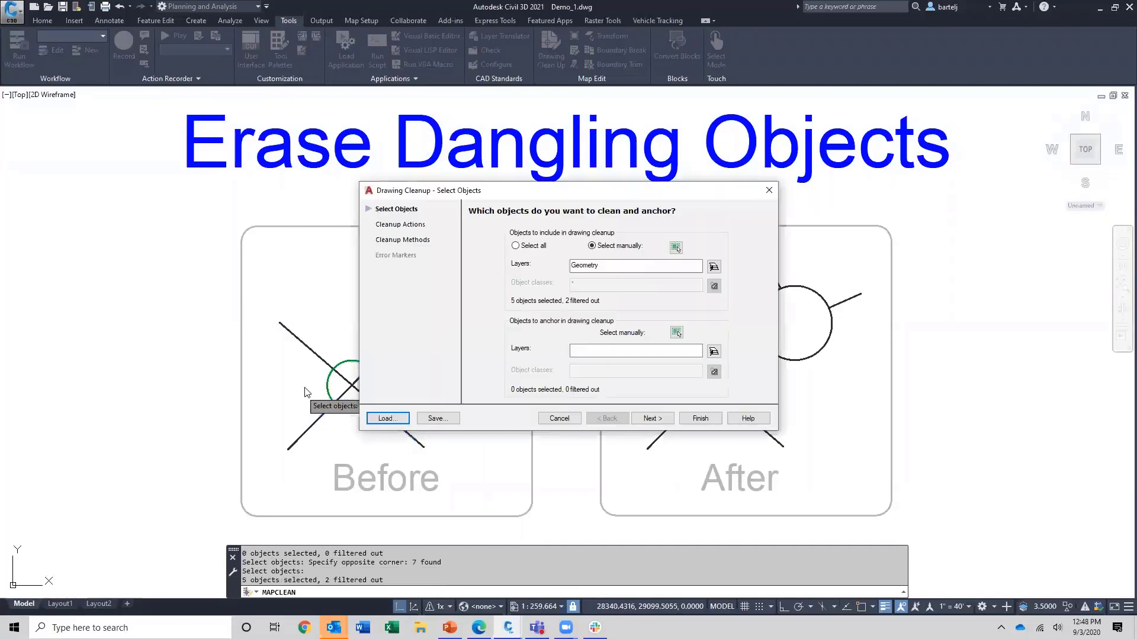
Replace Dissolve Pseudo Nodes with Break Crossing Objects and Erase Dangling Objects actions
click(651, 419)
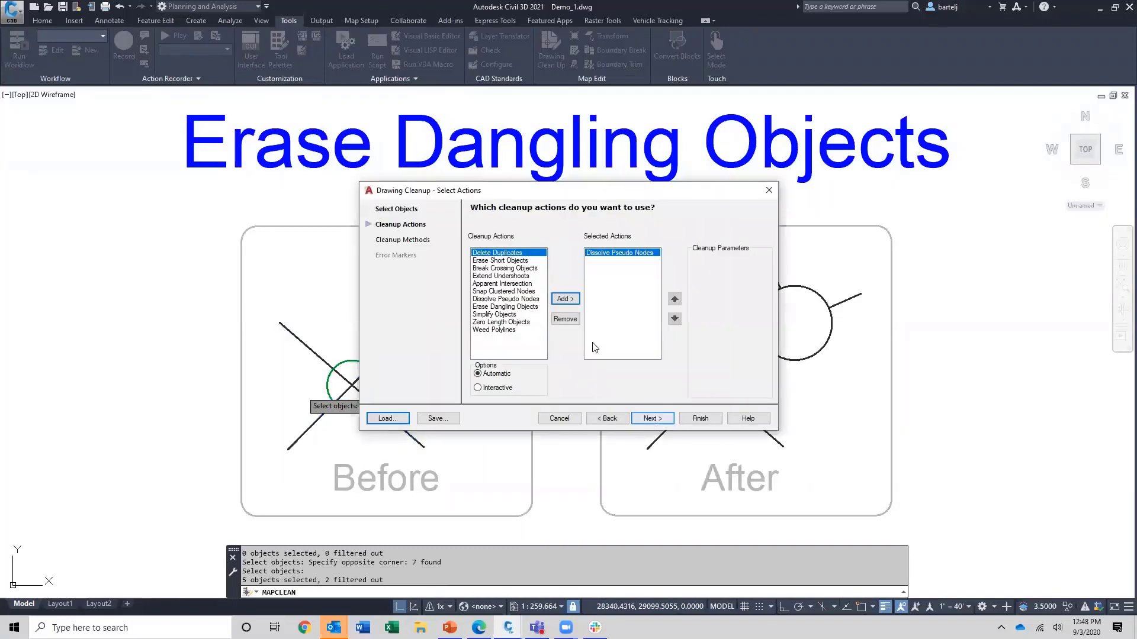
click(565, 320)
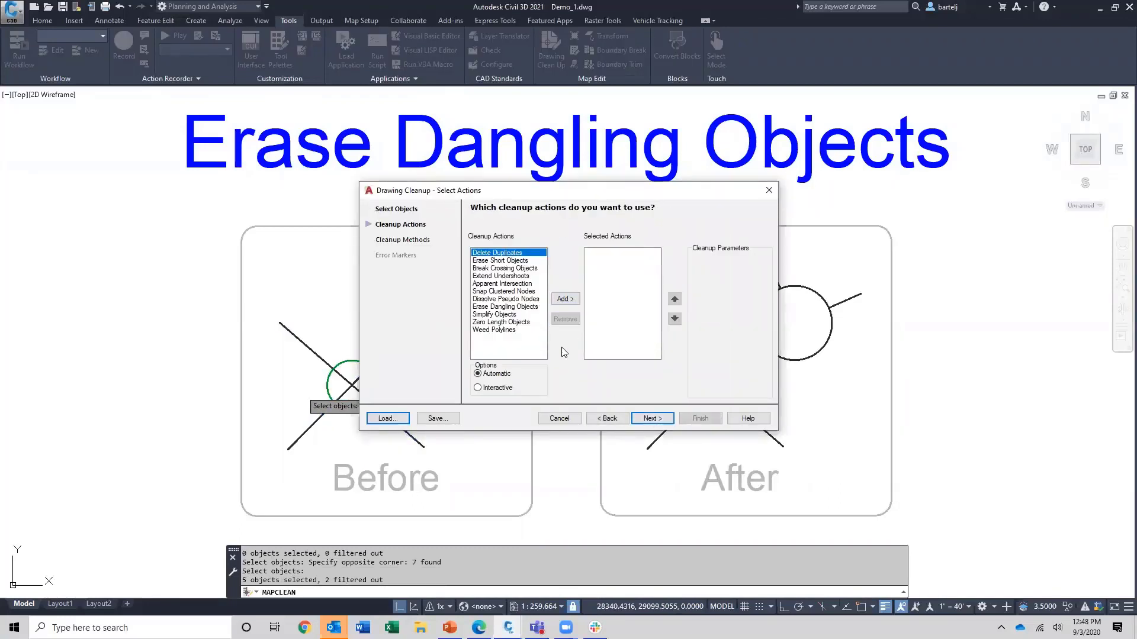
click(532, 269)
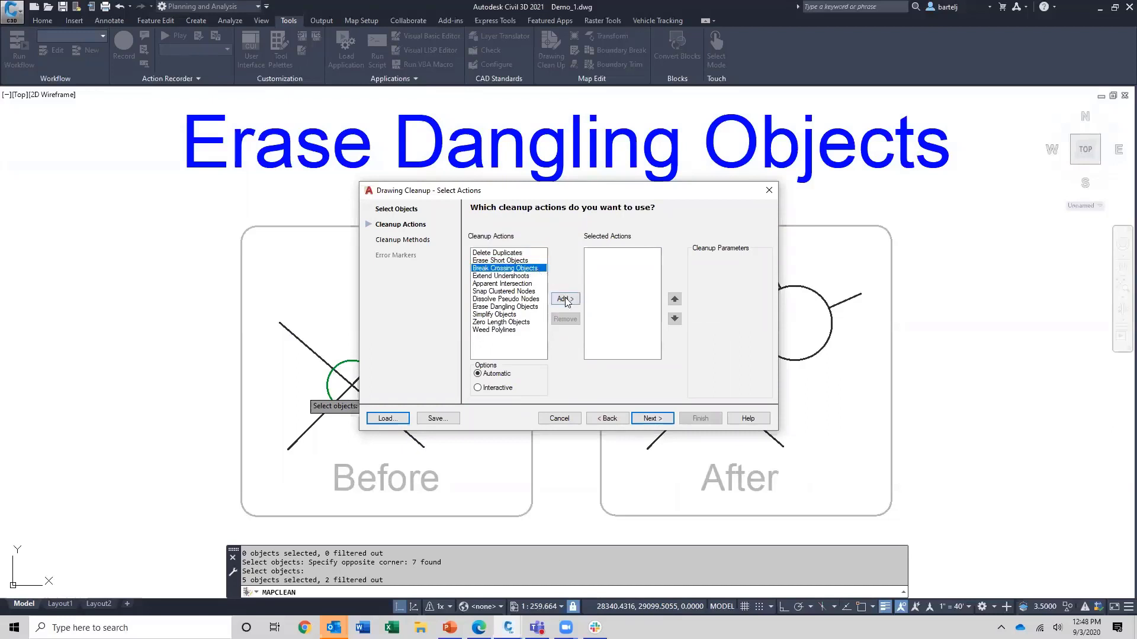
click(567, 300)
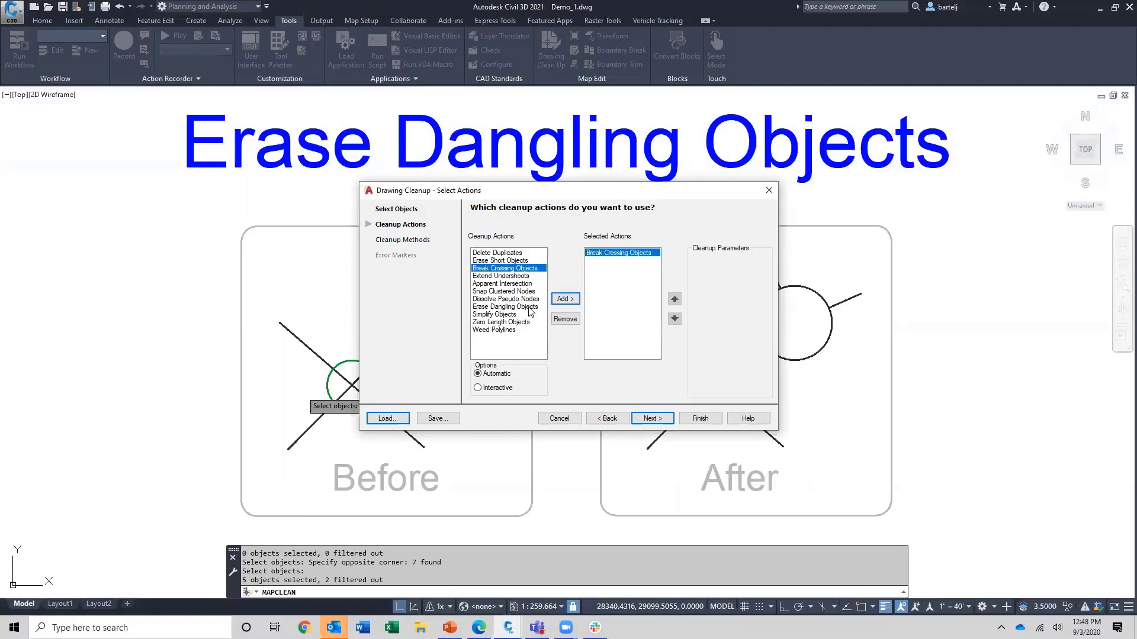
click(529, 307)
click(566, 299)
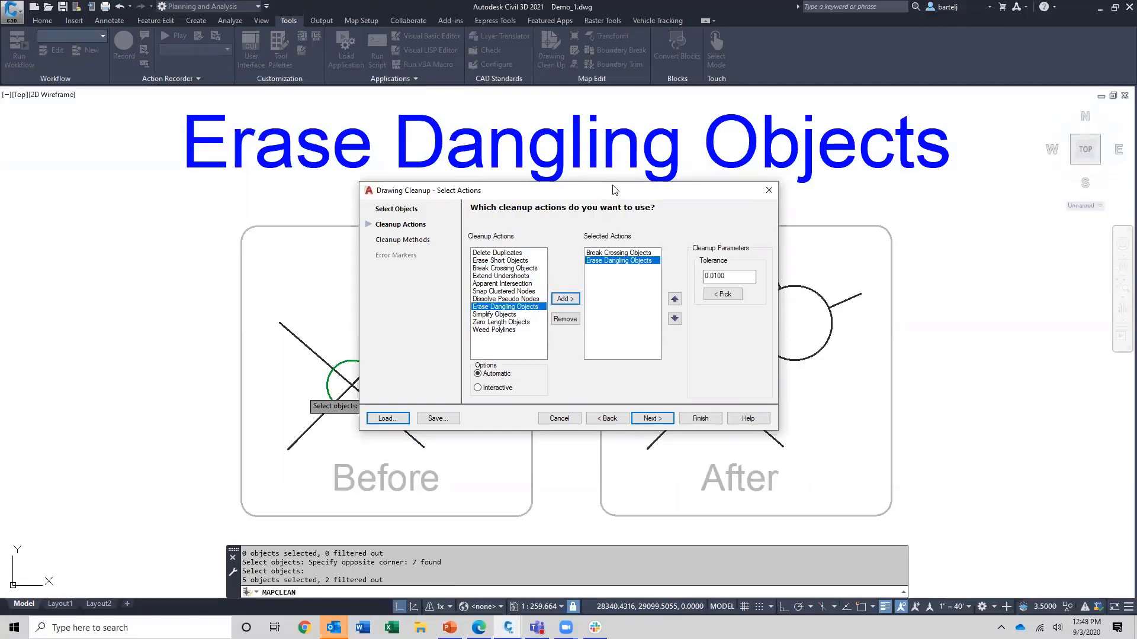
Pick a 9.9059 dangling tolerance across the circle and run the cleanup
drag(612, 189, 897, 98)
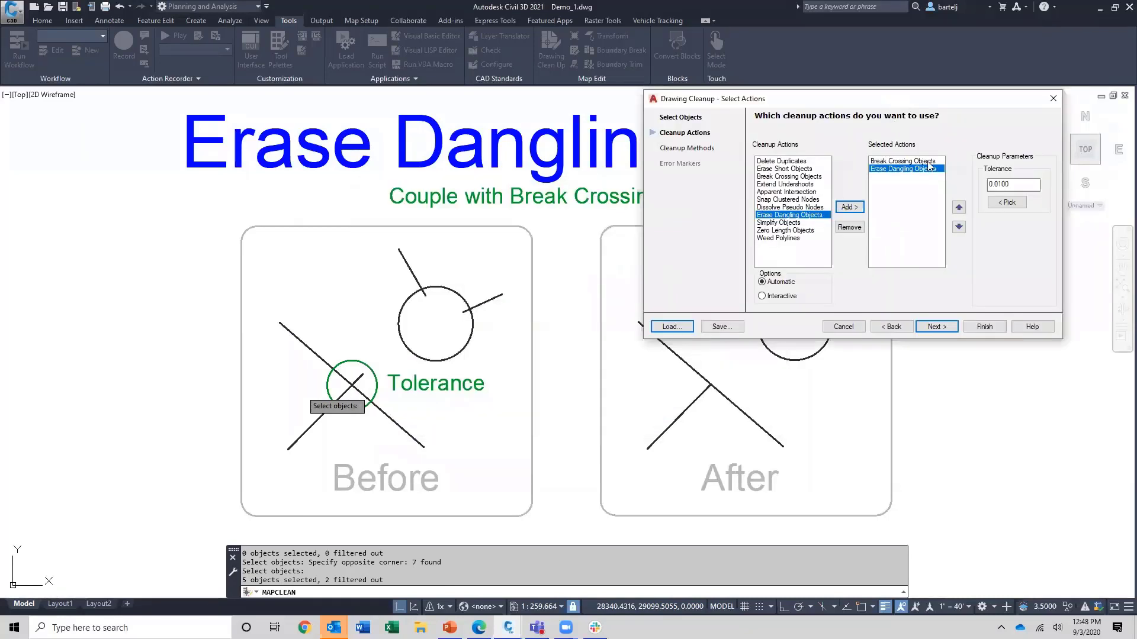
click(1008, 203)
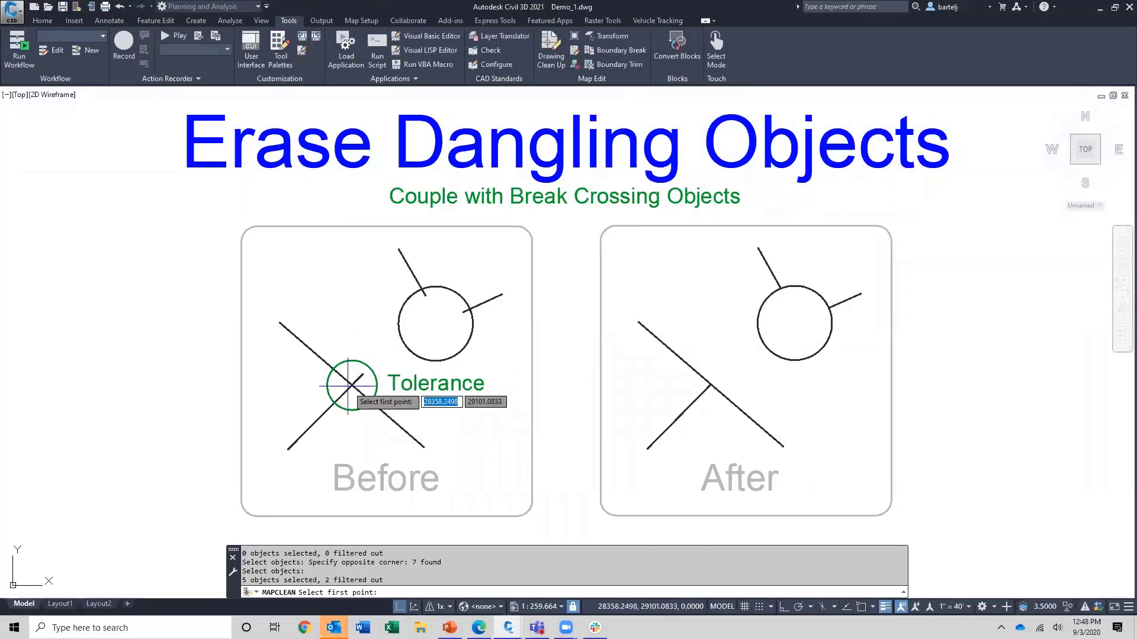
click(351, 385)
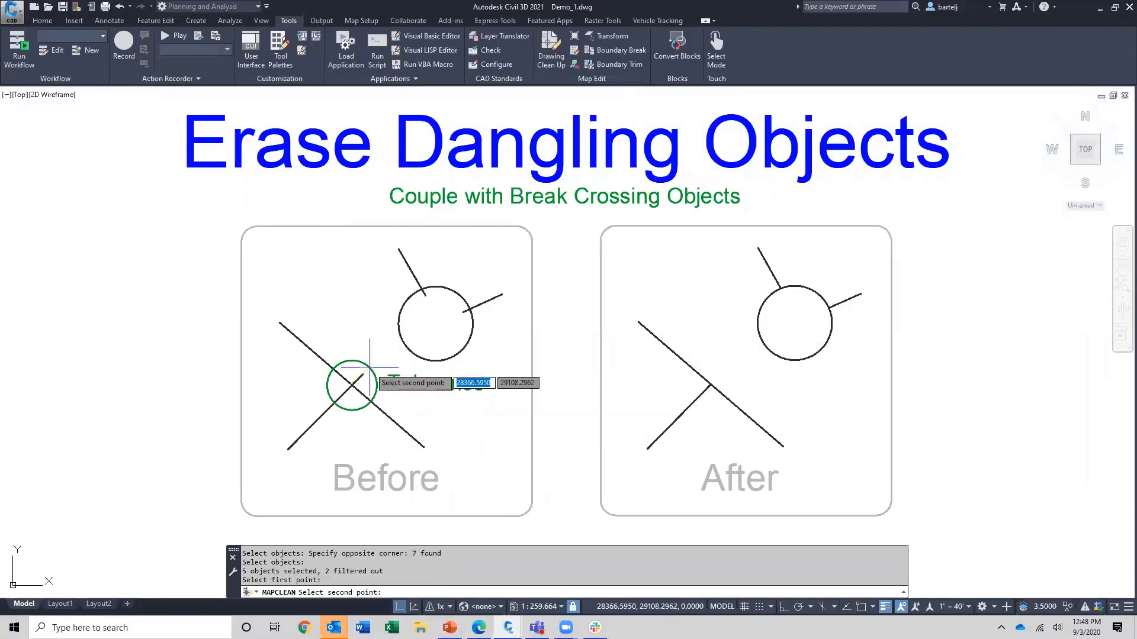
click(370, 367)
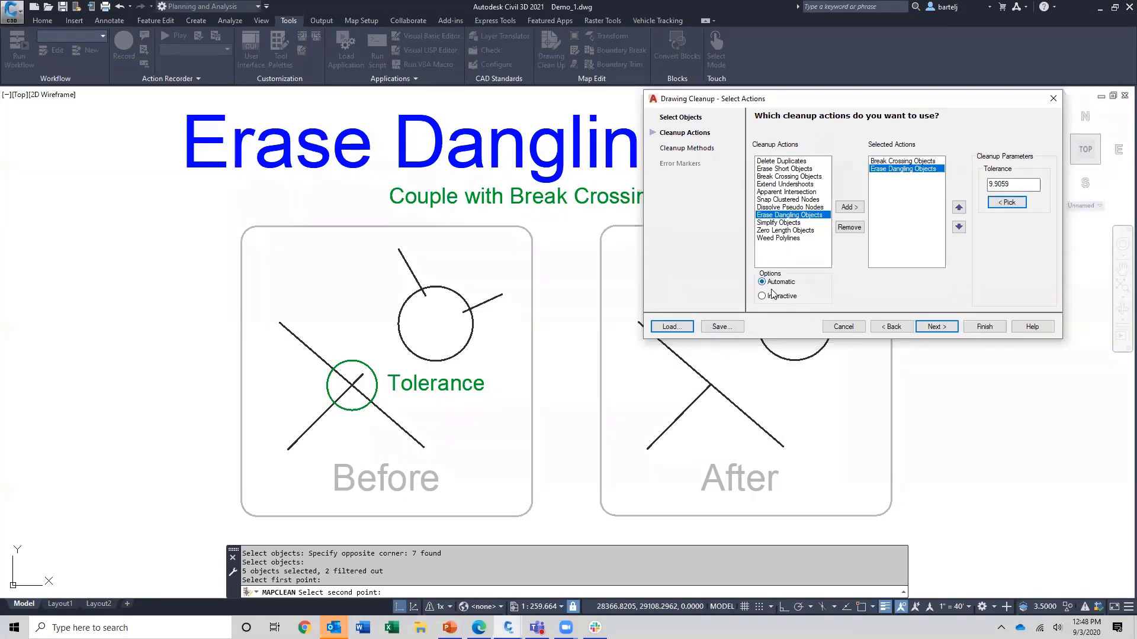
click(985, 327)
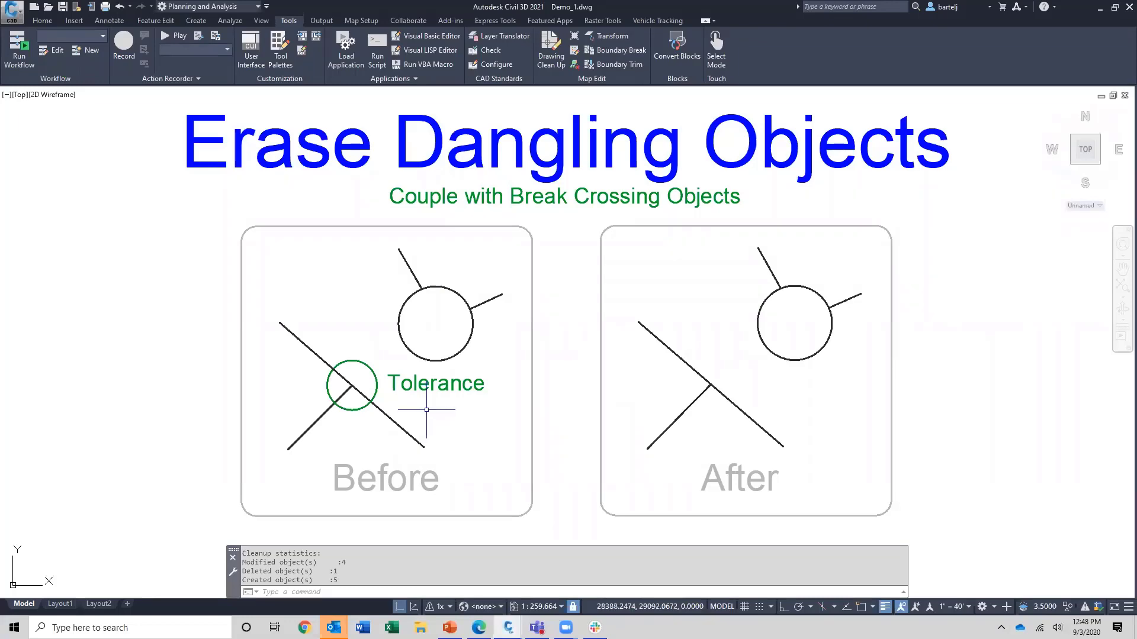
Pan and zoom until the Simplify Objects Before/After panels with the tolerance band fill the view
scroll(426, 409, down, 1)
mouse_move(351, 413)
middle_down()
mouse_move(696, 278)
mouse_move(180, 409)
mouse_move(741, 225)
middle_up()
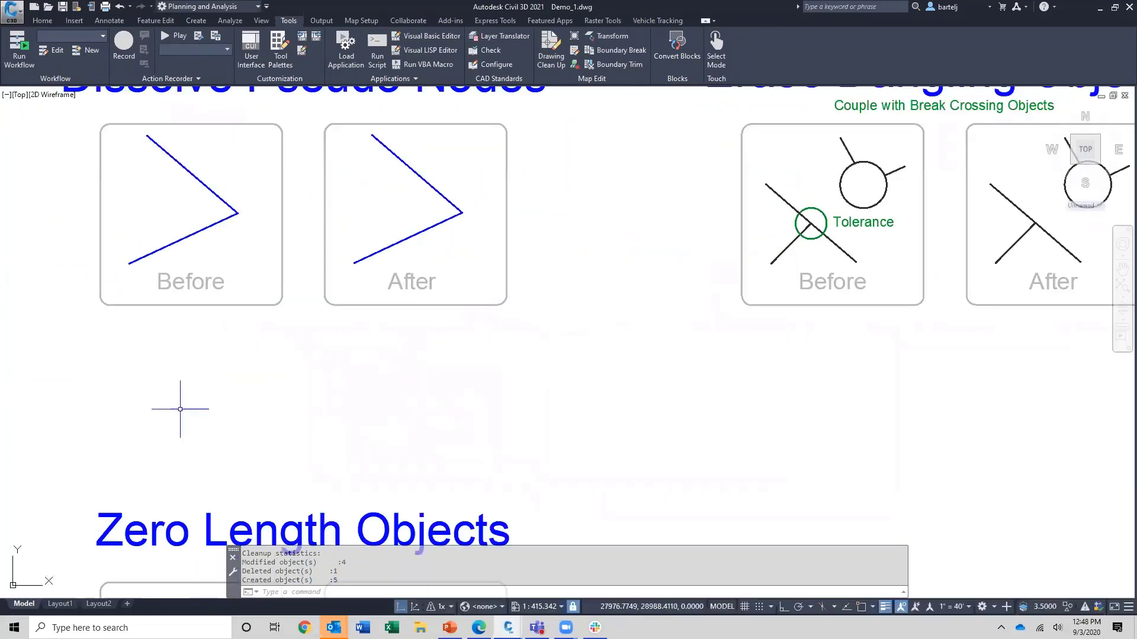
middle_drag(229, 330, 910, 211)
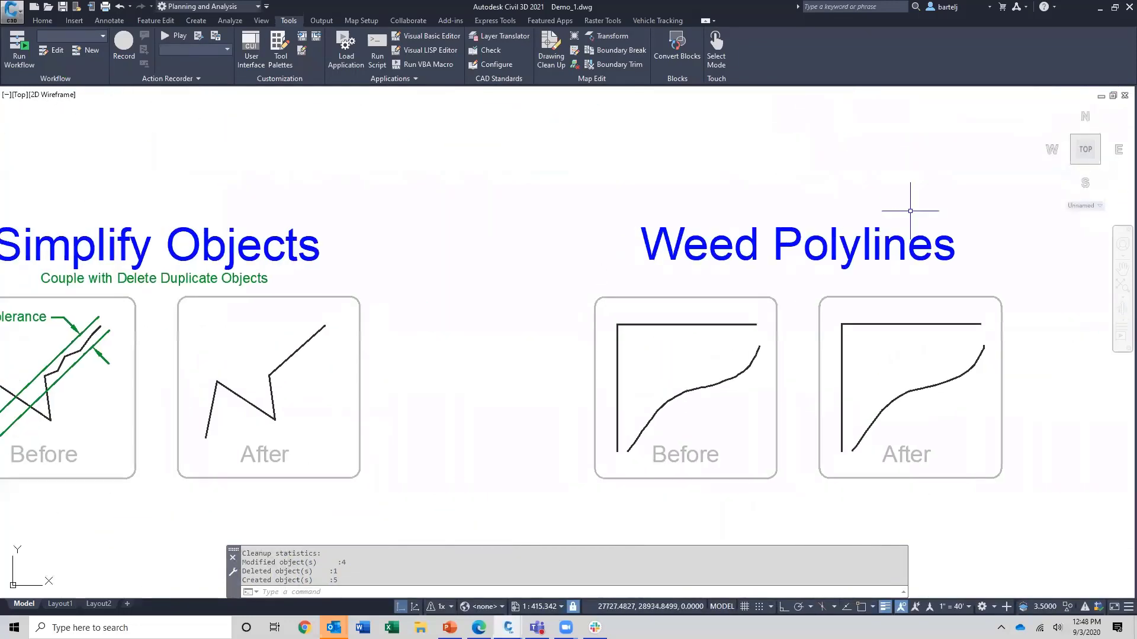
middle_drag(360, 213, 696, 211)
scroll(428, 288, up, 2)
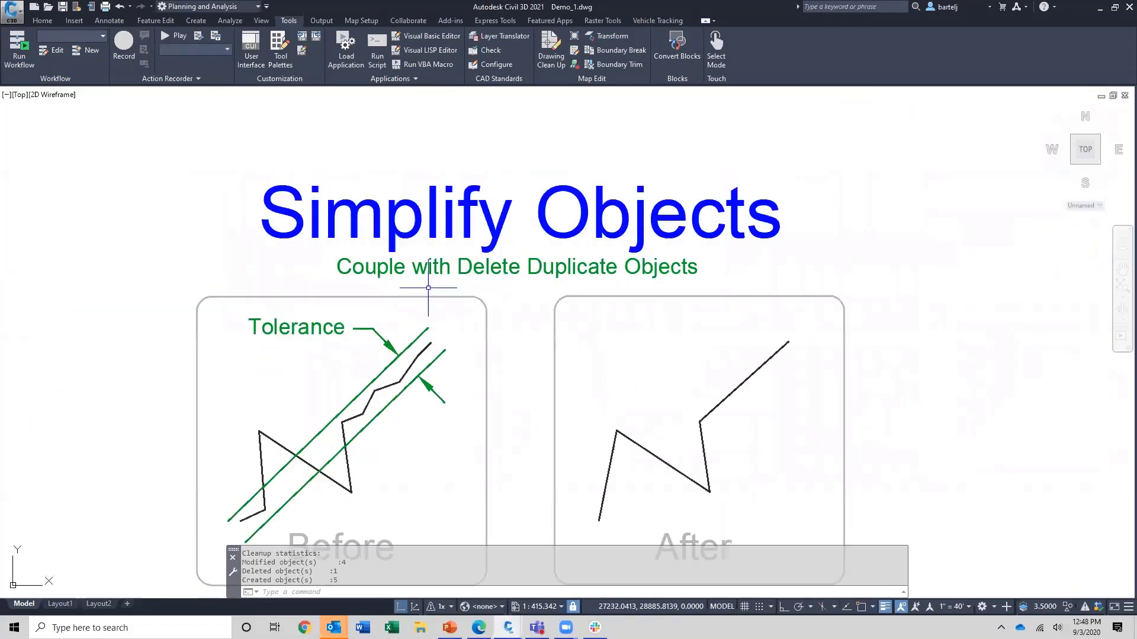
middle_drag(515, 355, 559, 270)
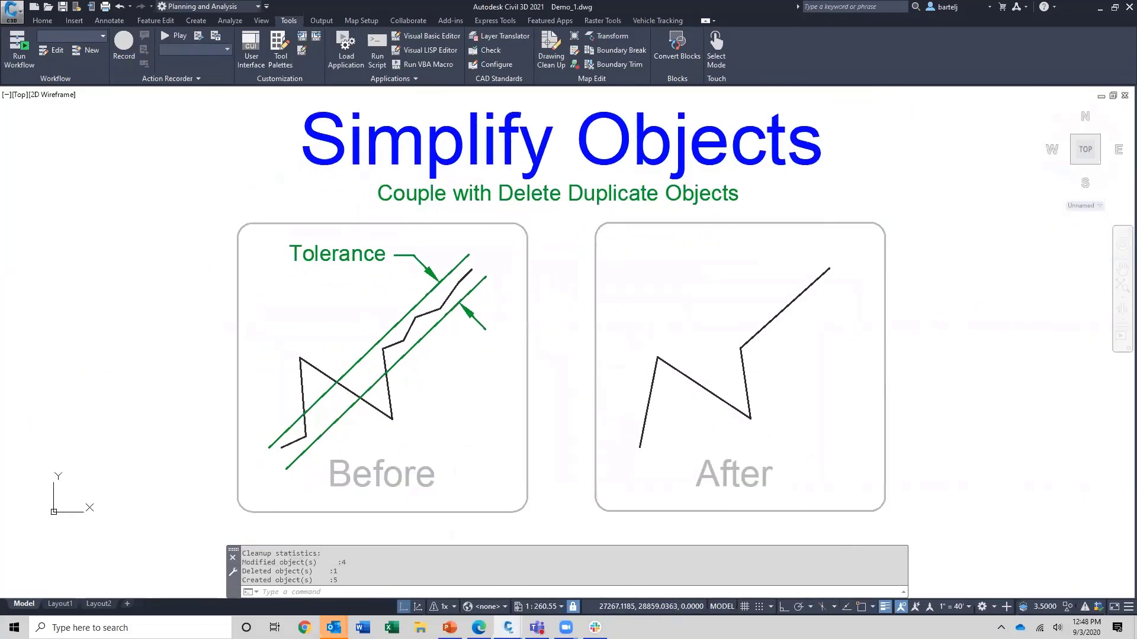
scroll(563, 287, up, 2)
scroll(394, 325, down, 2)
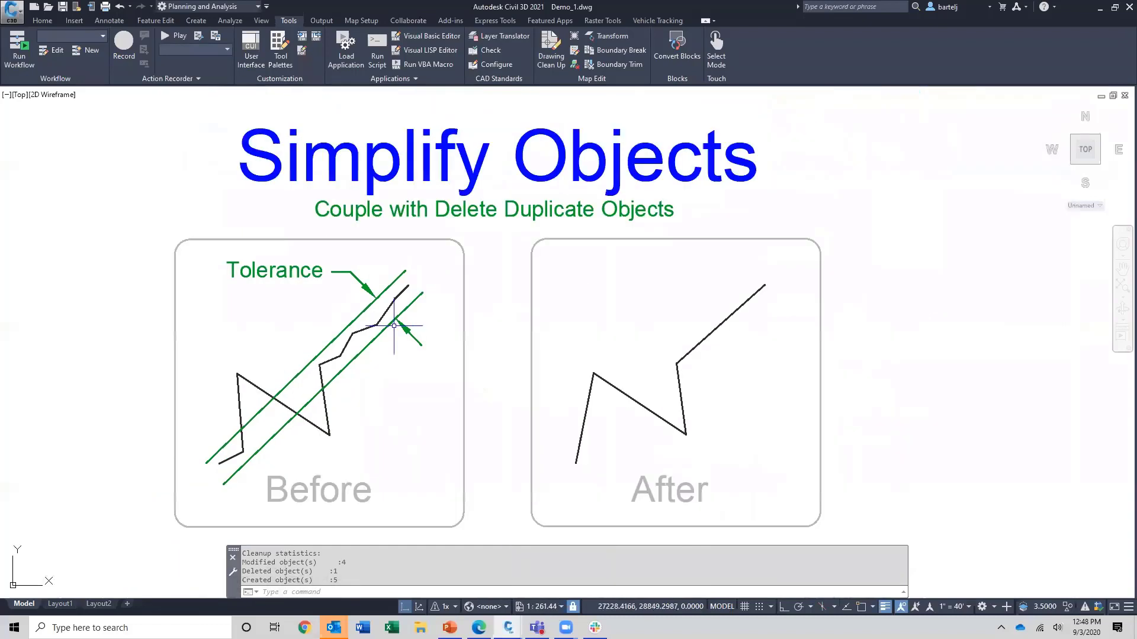
middle_drag(485, 310, 524, 277)
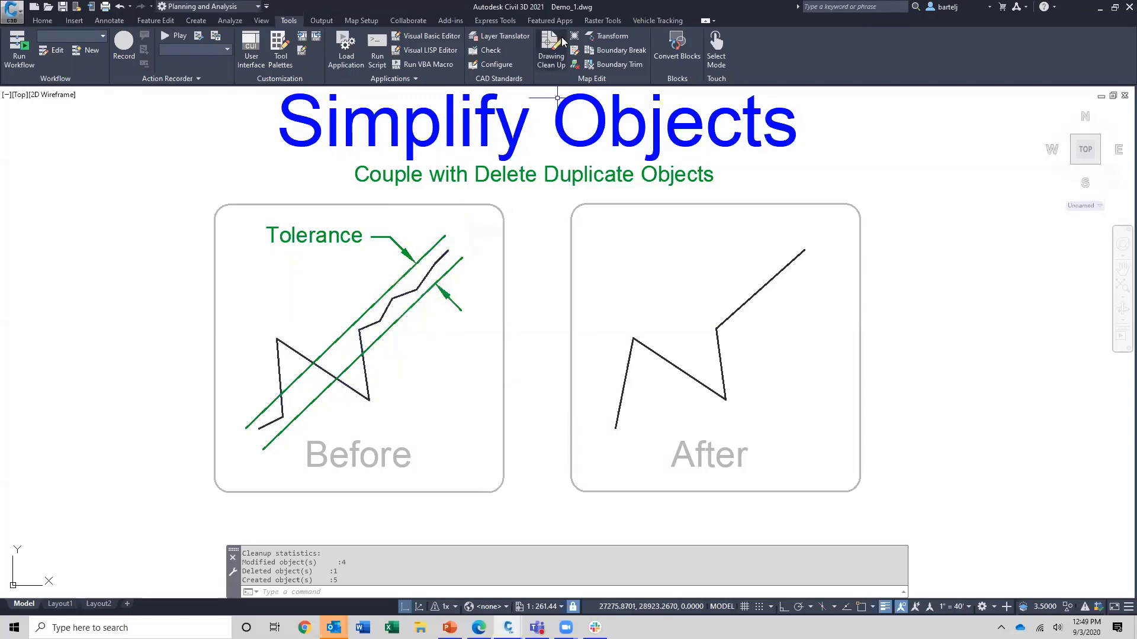
Launch Drawing Cleanup and window-select the jagged Before polyline
click(549, 52)
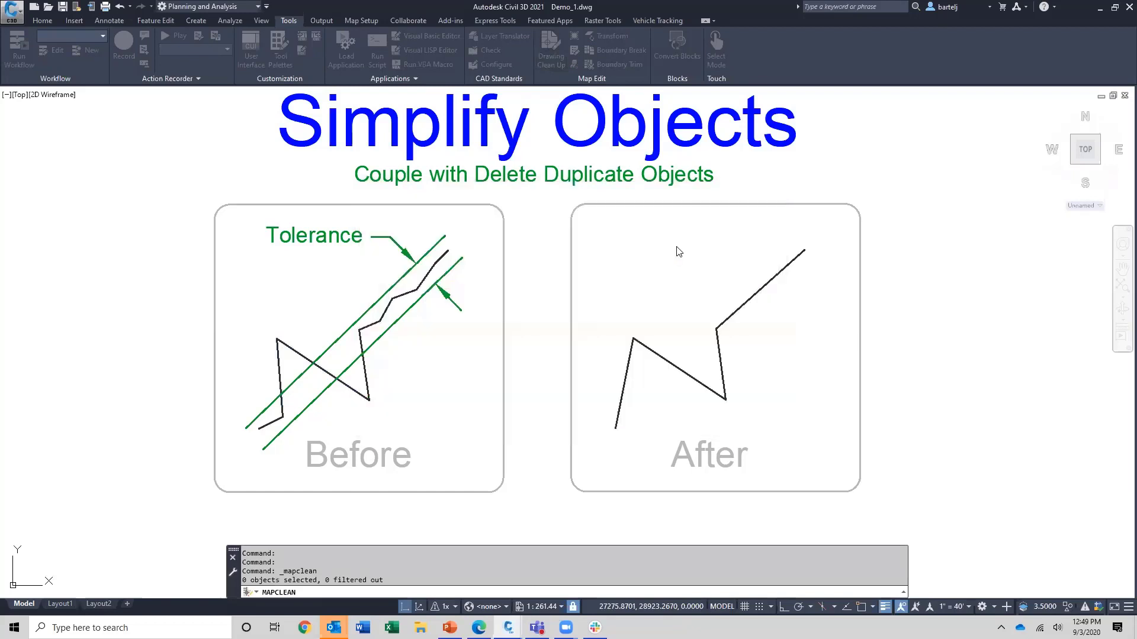
click(675, 247)
click(461, 234)
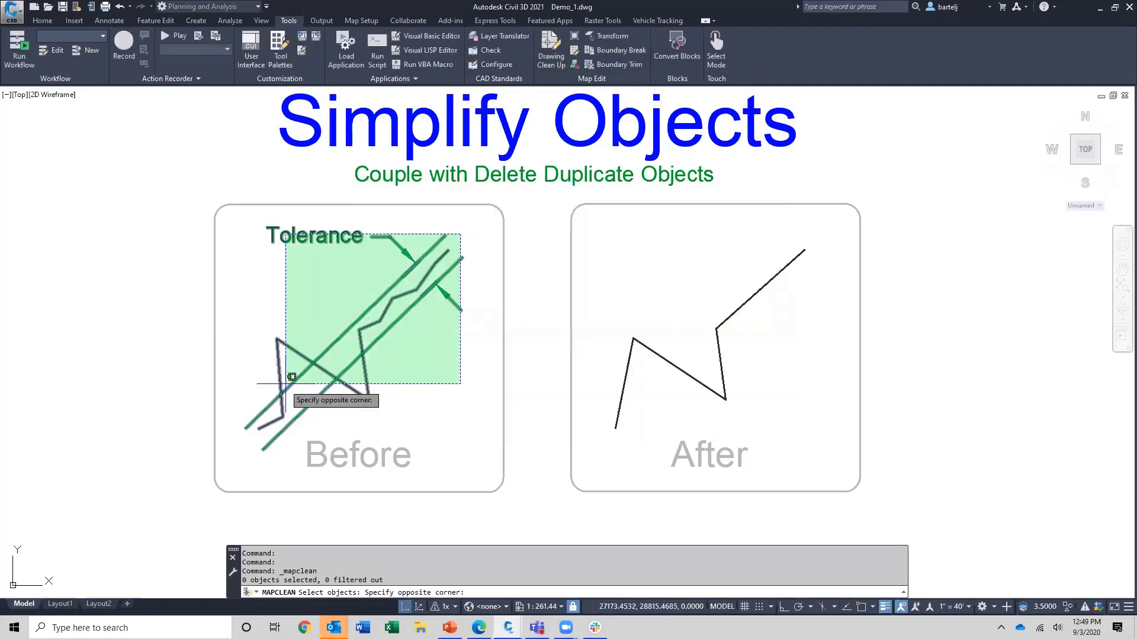
click(263, 418)
key(Return)
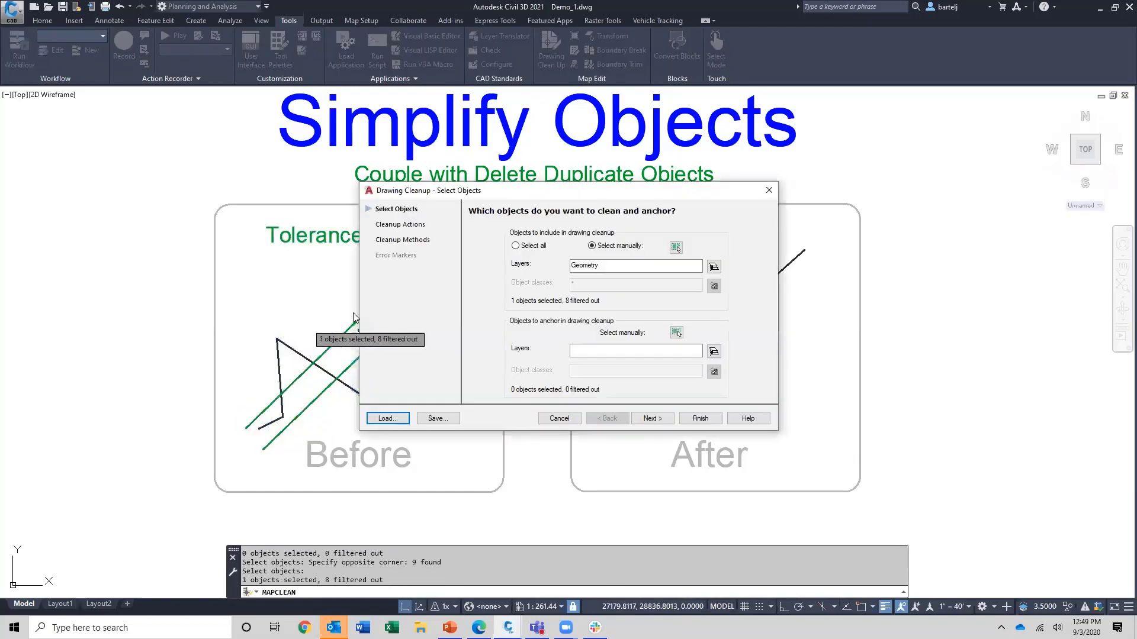
Change the cleanup actions to Delete Duplicates and Simplify Objects
click(651, 419)
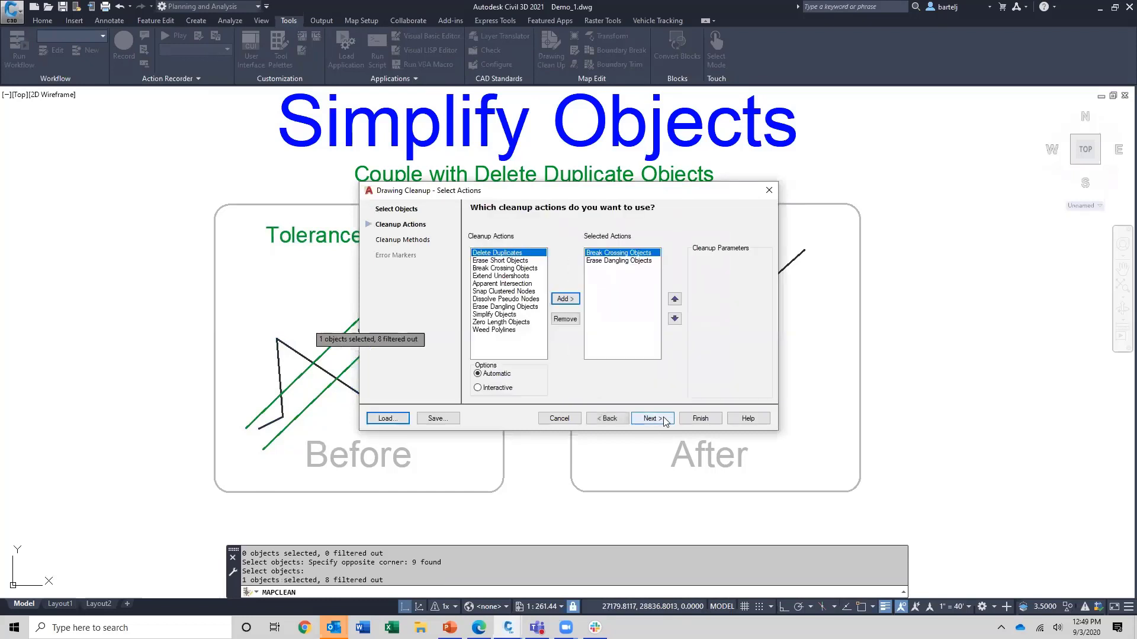
click(573, 320)
click(565, 320)
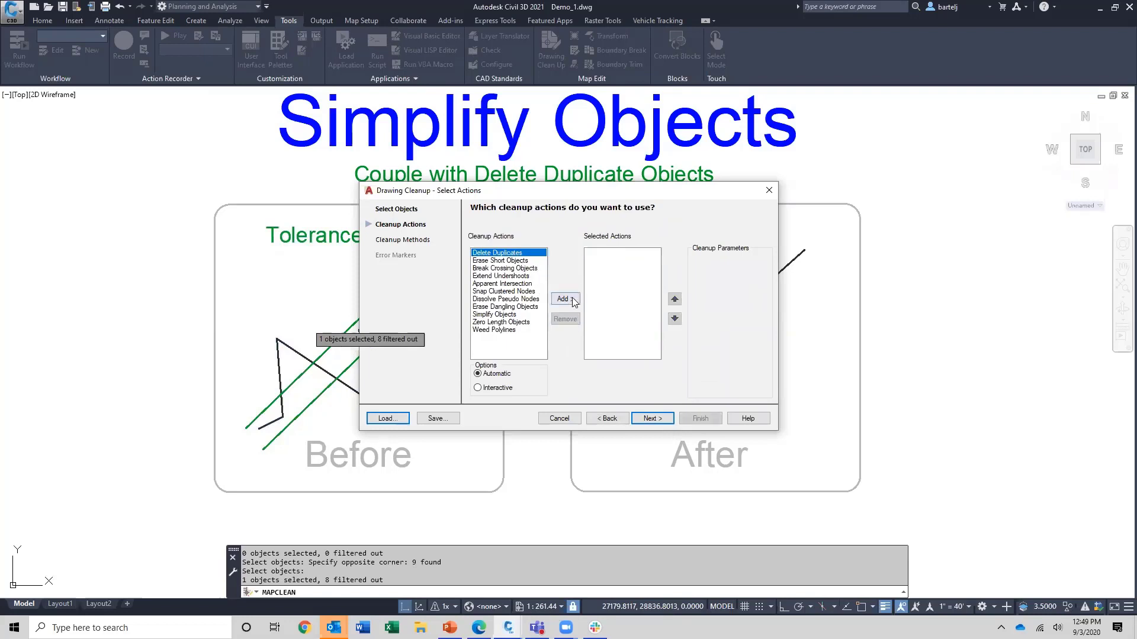
click(566, 300)
click(510, 314)
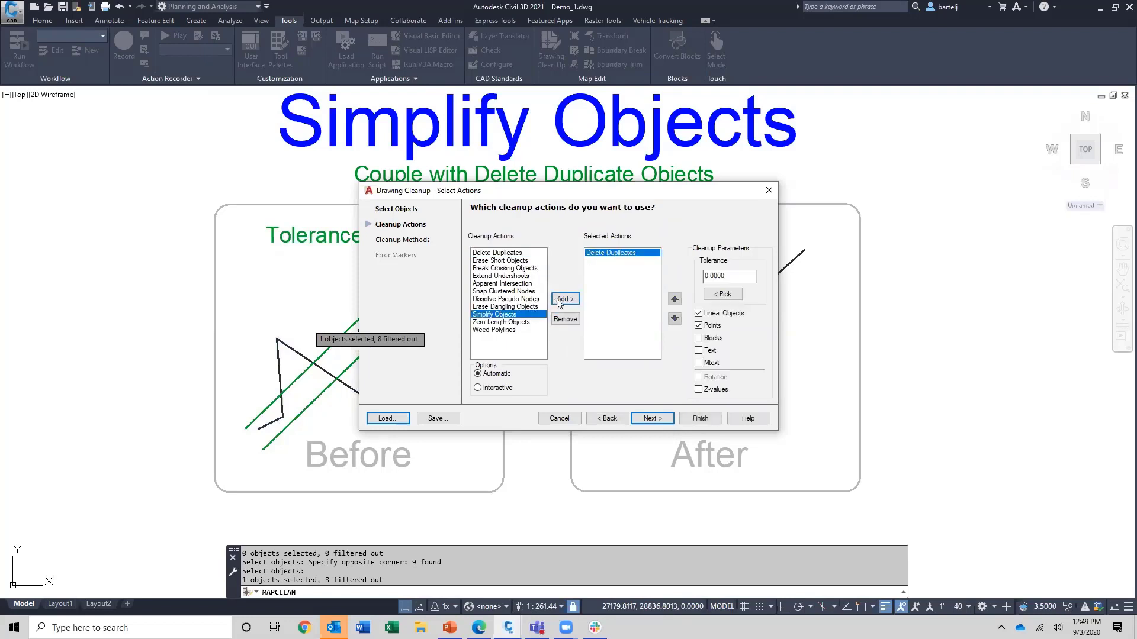
click(564, 300)
Pick a 12.4870 simplify tolerance, run the cleanup, and inspect the straightened polyline
click(722, 294)
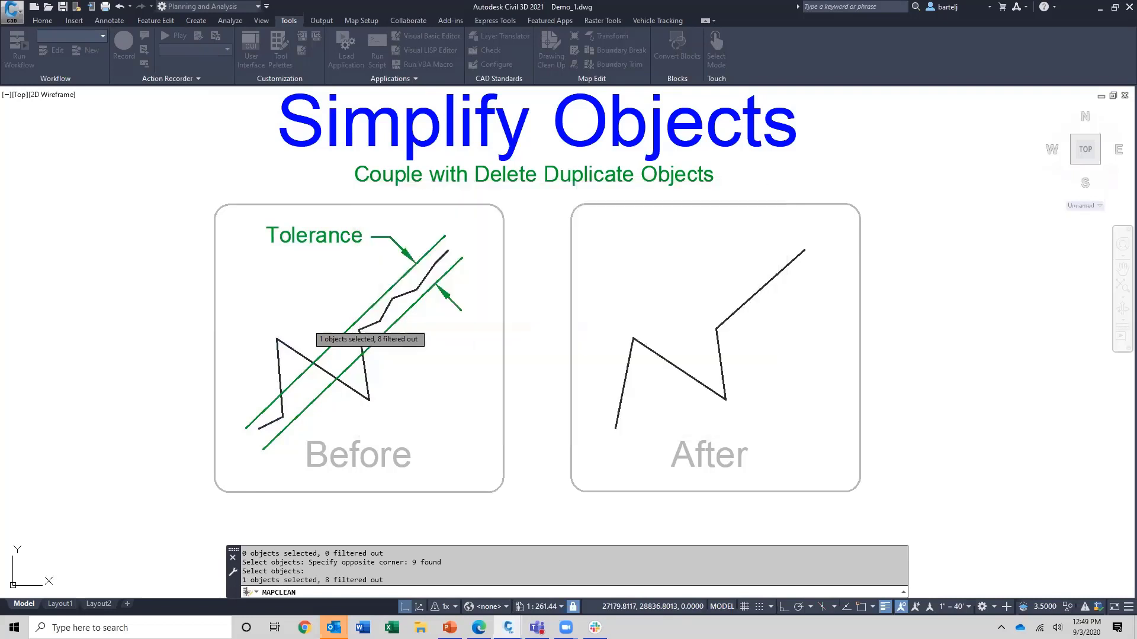
click(418, 262)
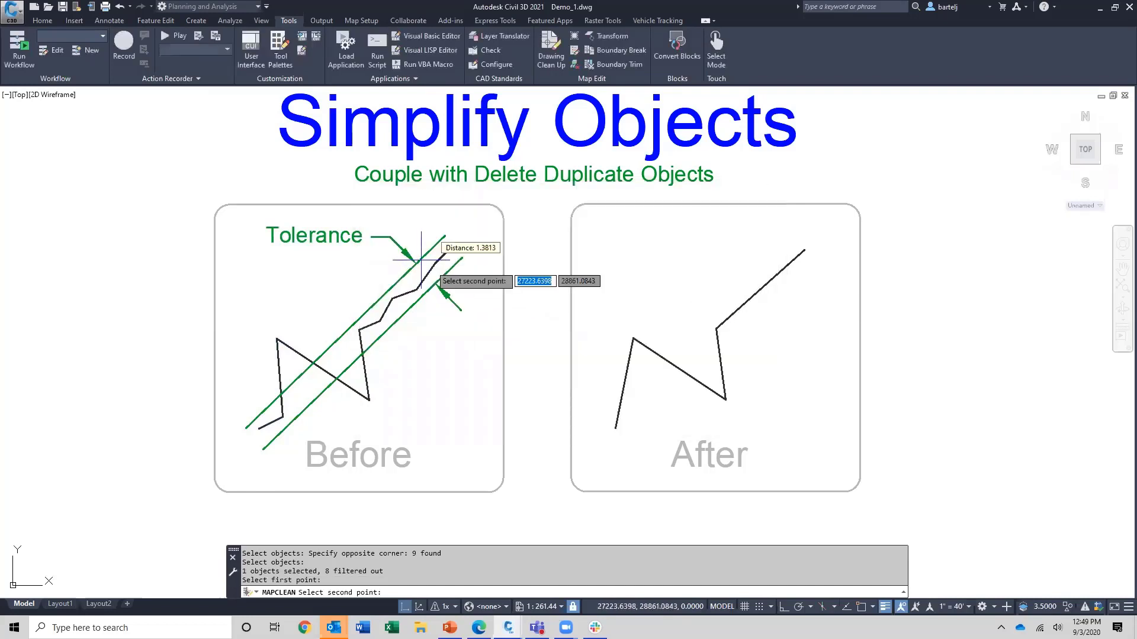
click(443, 277)
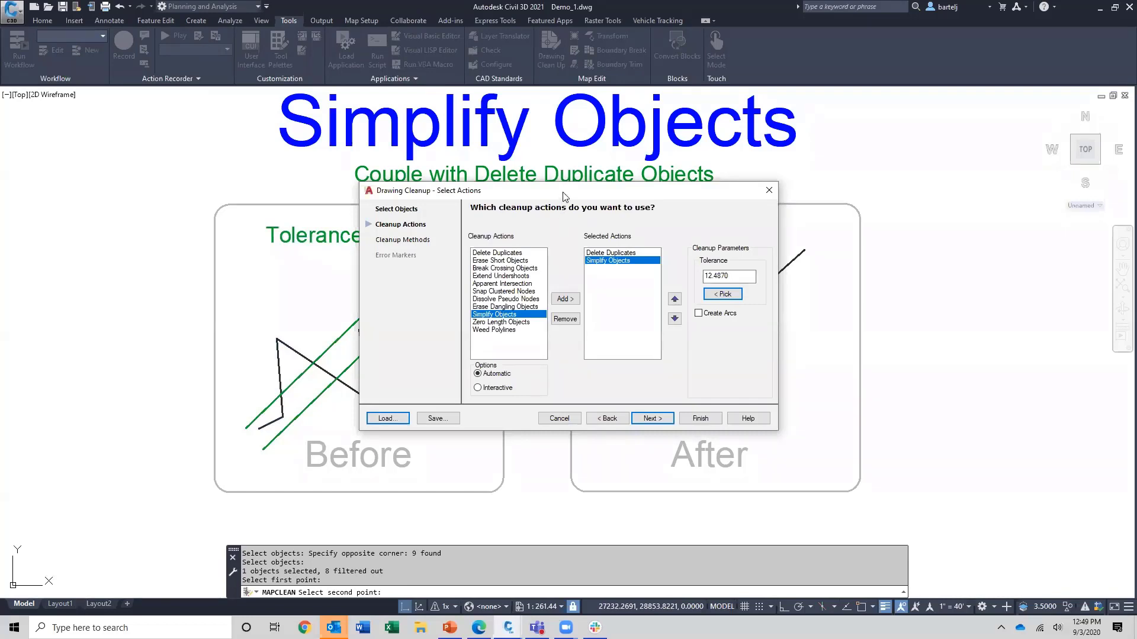
drag(563, 197, 833, 109)
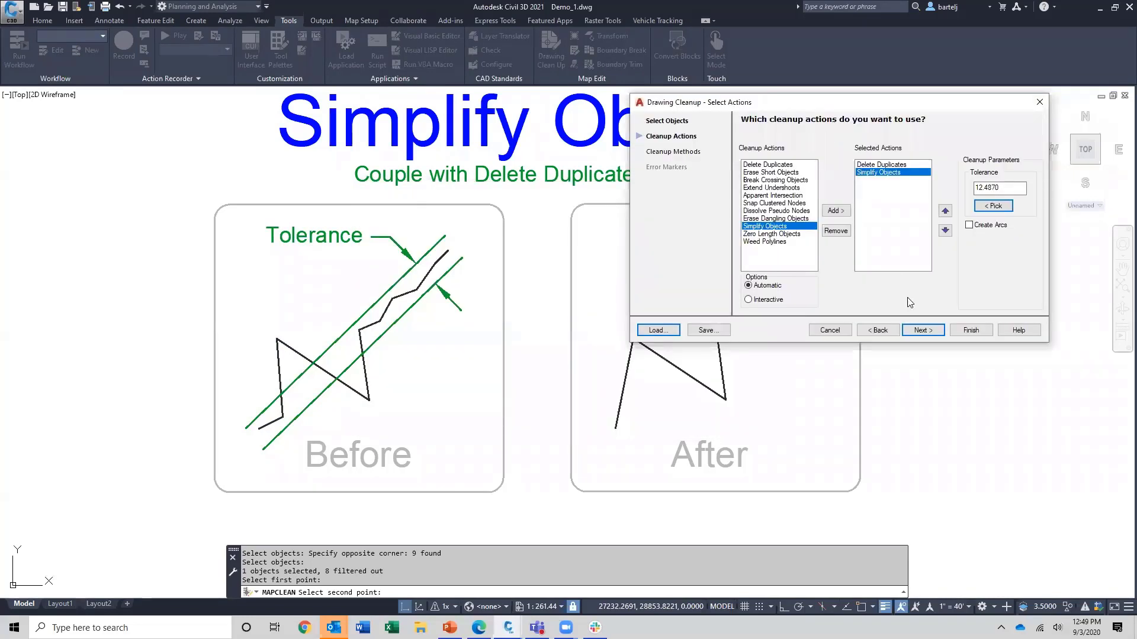
click(970, 331)
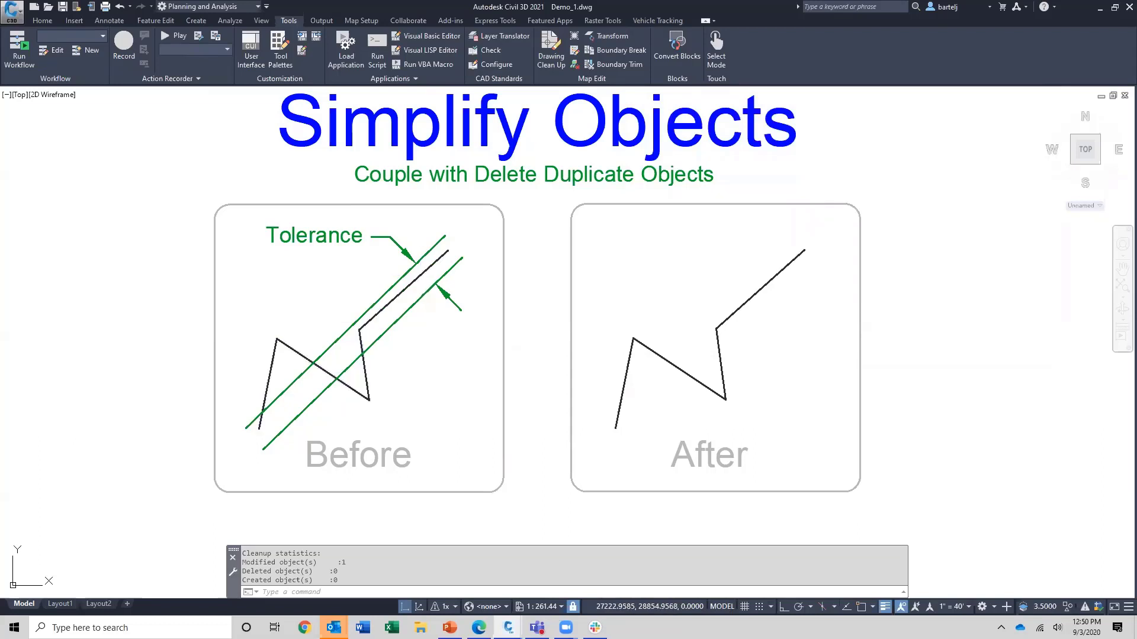
click(429, 276)
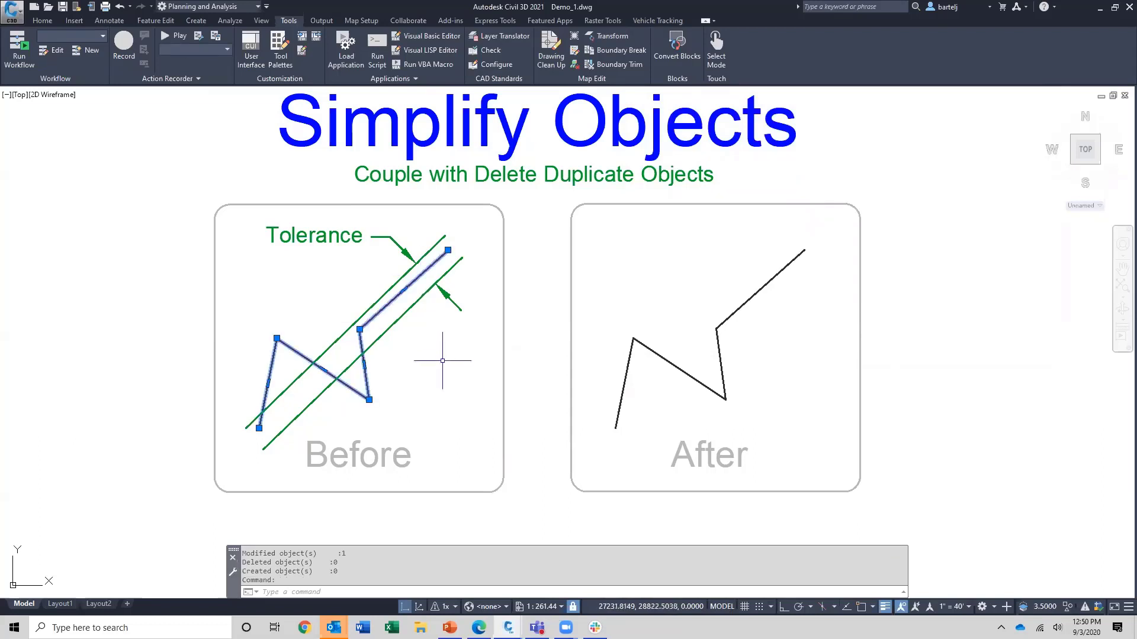
Pan and zoom to center the Weed Polylines example
scroll(443, 361, down, 2)
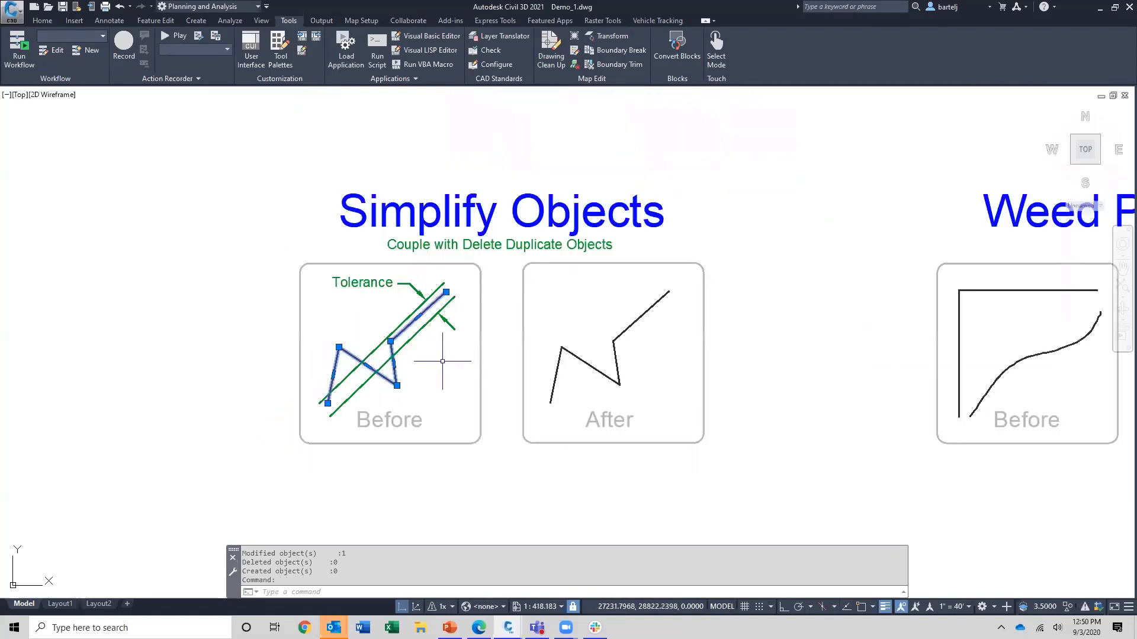
middle_drag(820, 354, 291, 358)
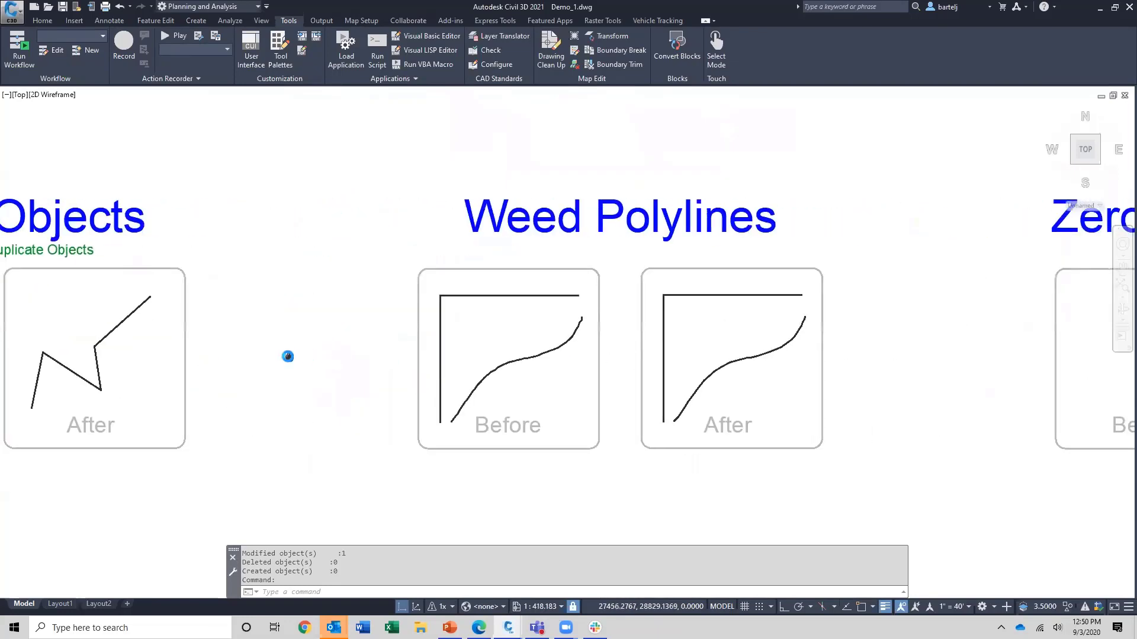
scroll(309, 358, up, 2)
middle_drag(735, 340, 533, 353)
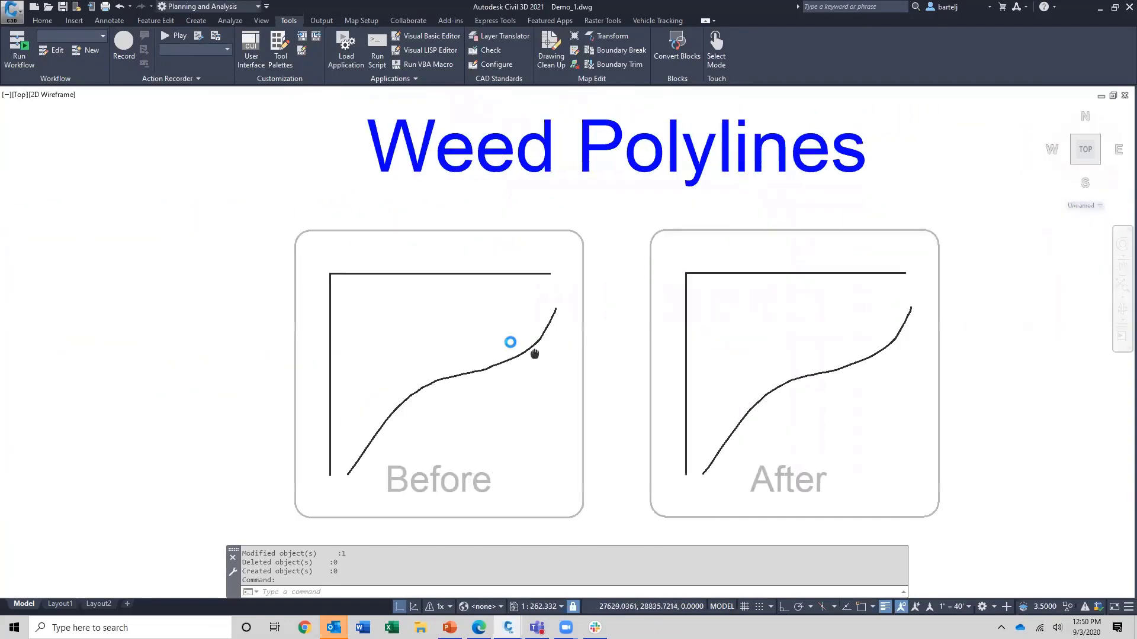
scroll(500, 325, up, 2)
scroll(500, 325, down, 2)
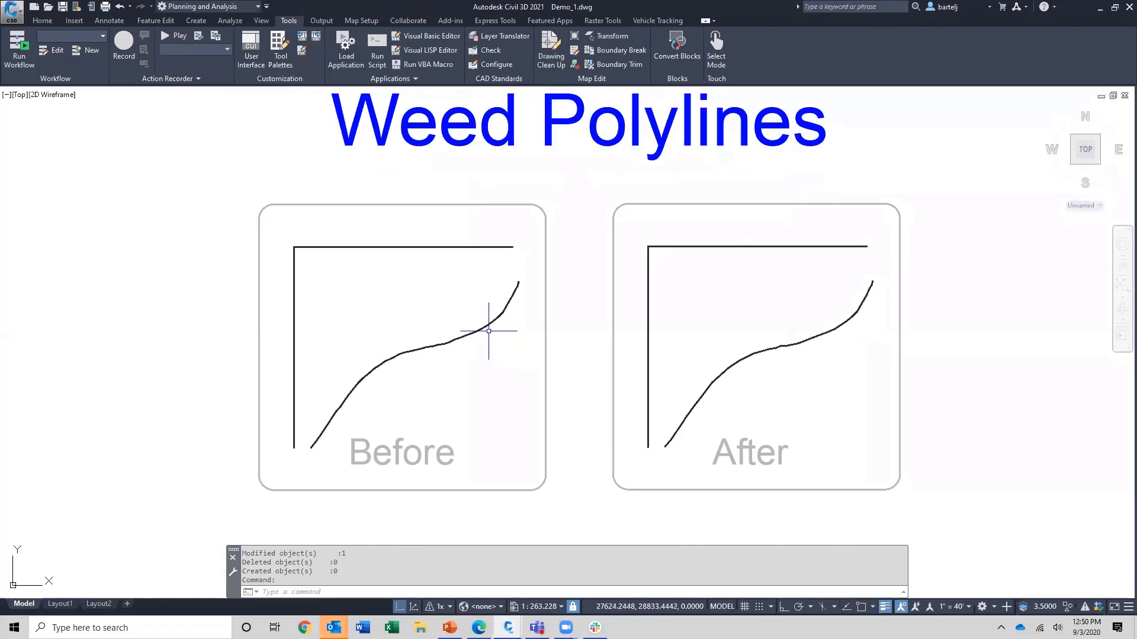
Select the Before and After polylines to compare vertex counts, then clear the selection
click(490, 321)
scroll(491, 323, down, 2)
scroll(491, 322, up, 2)
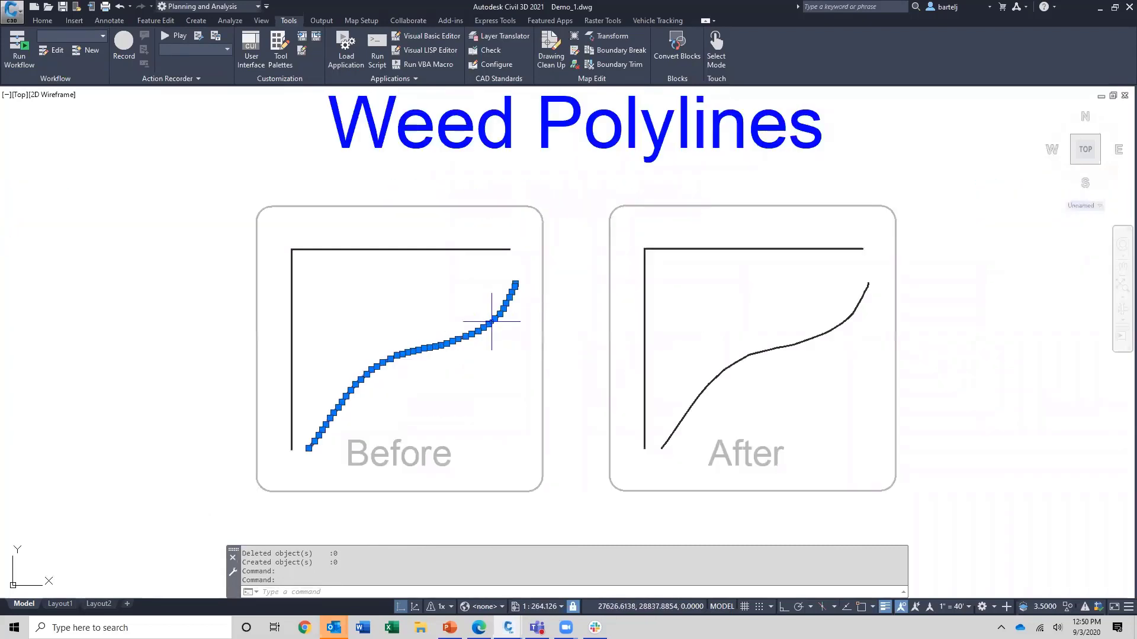
click(439, 248)
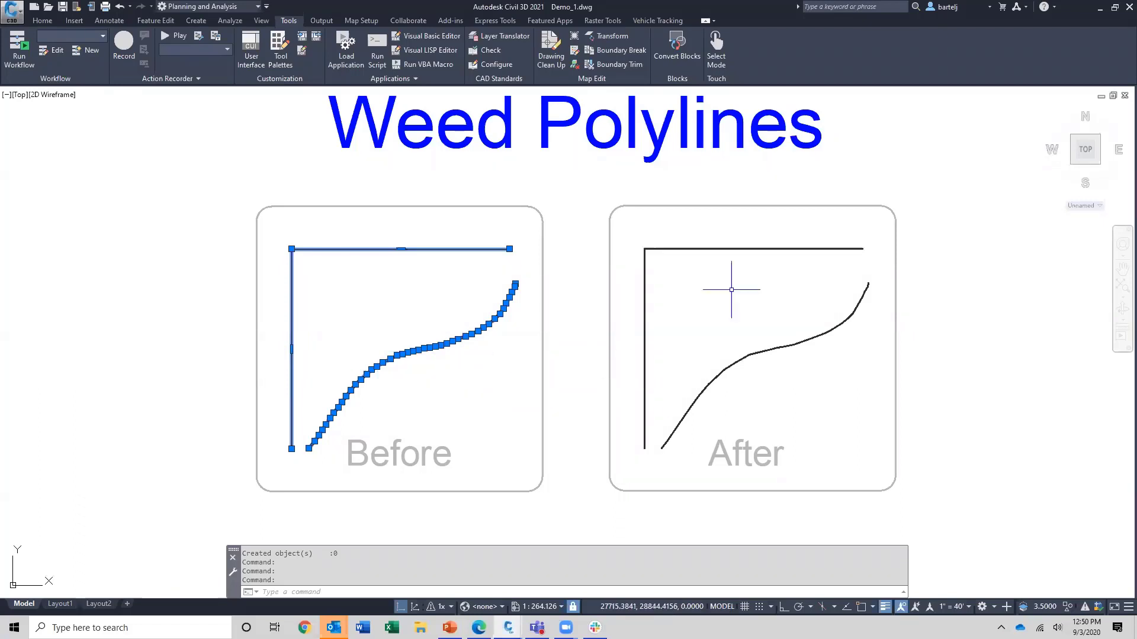
click(757, 248)
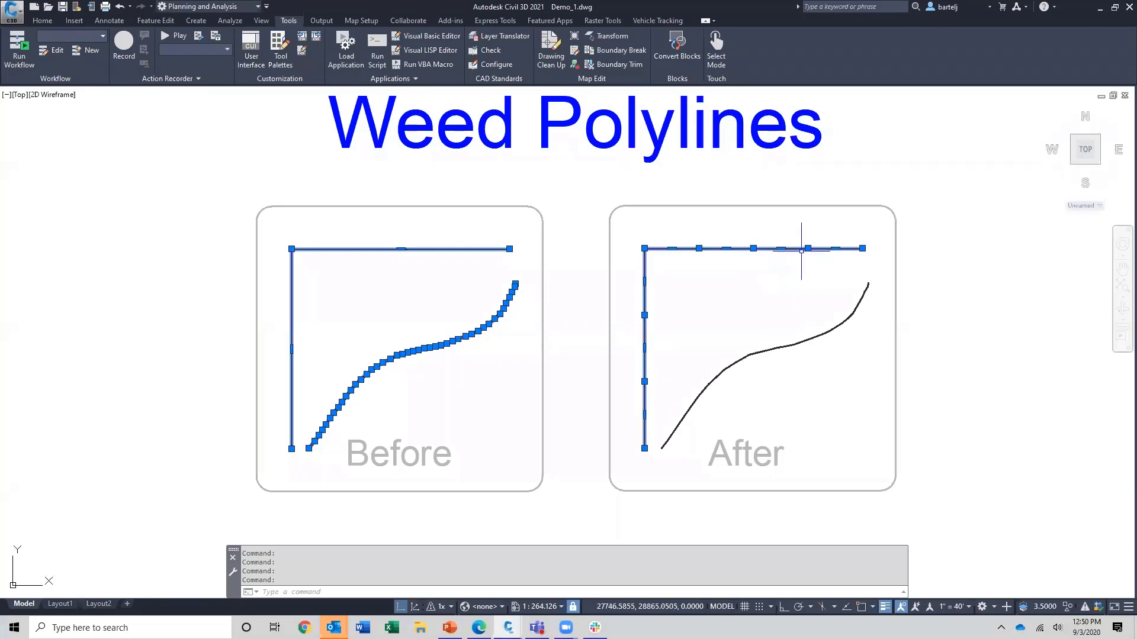
click(755, 354)
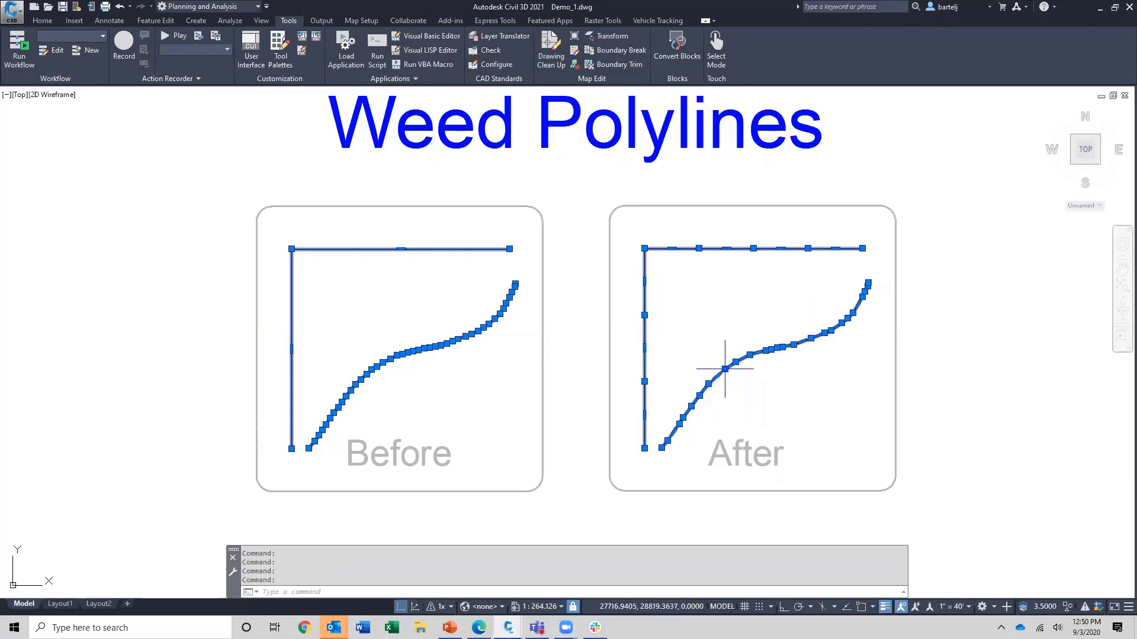
key(Escape)
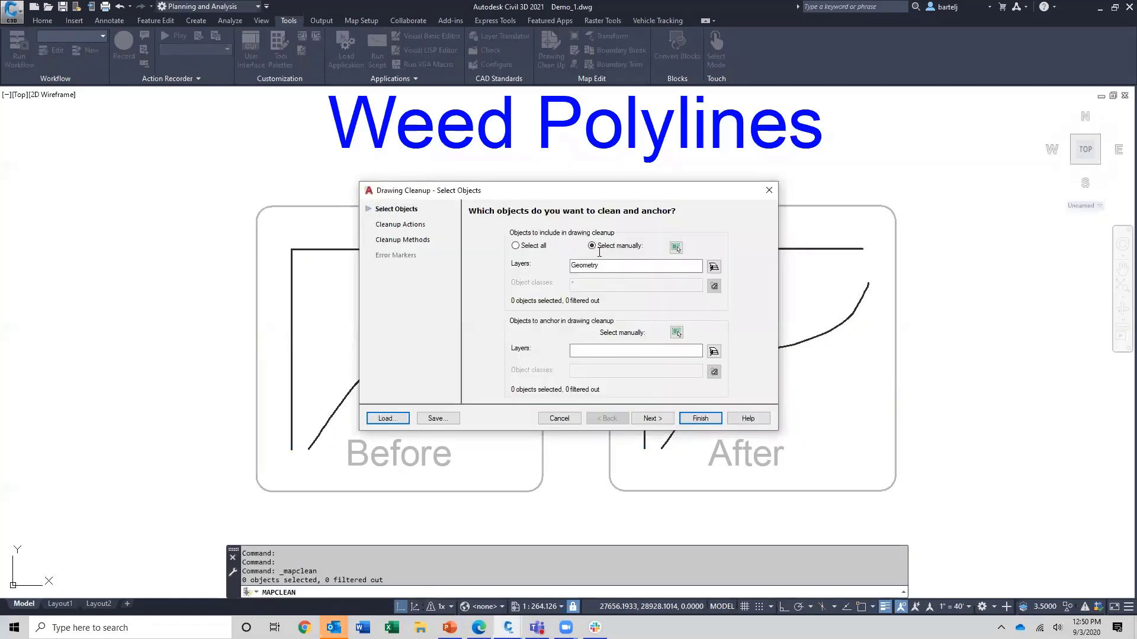
Window-select the two Before polylines for cleanup
click(675, 249)
click(461, 238)
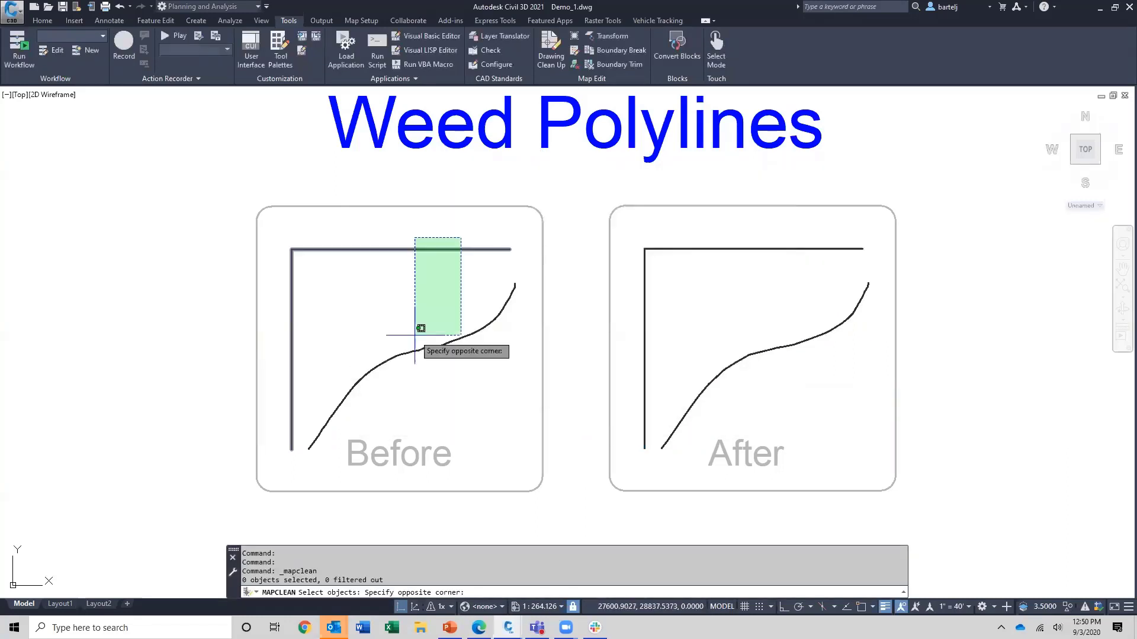
click(396, 361)
key(Return)
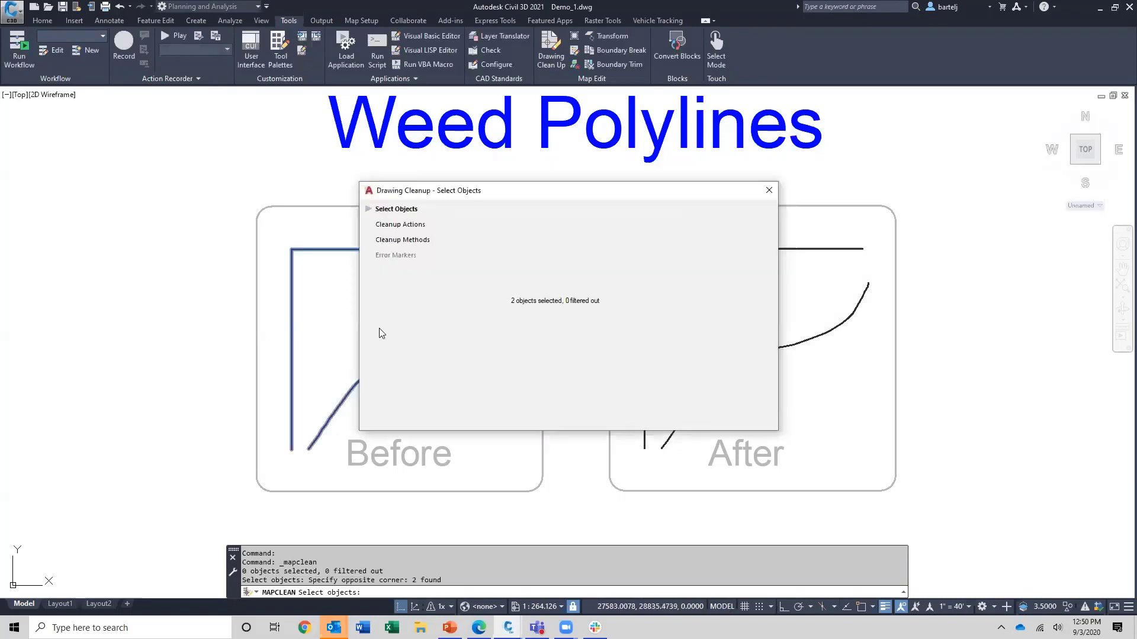
Replace Delete Duplicates and Simplify Objects with the Weed Polylines action
click(655, 418)
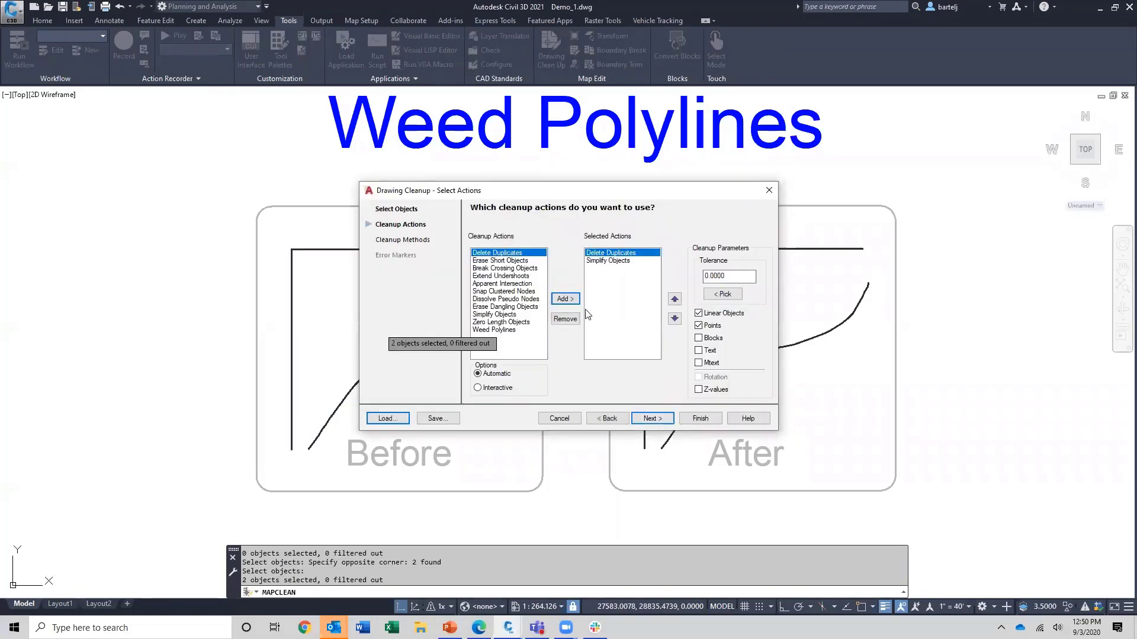
click(574, 322)
click(572, 323)
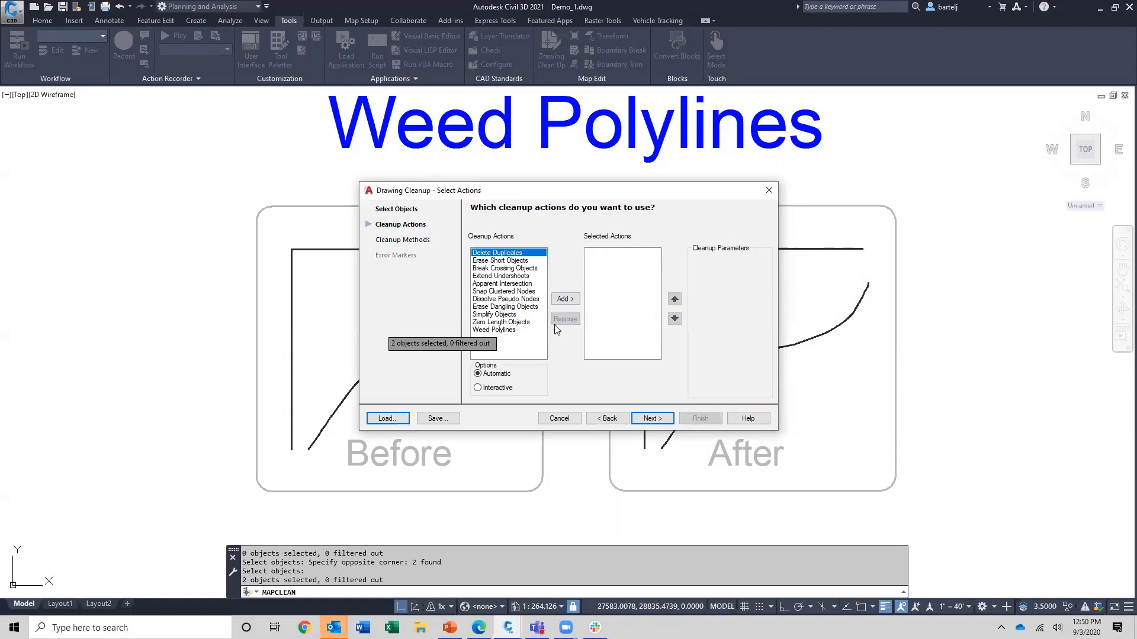
click(510, 330)
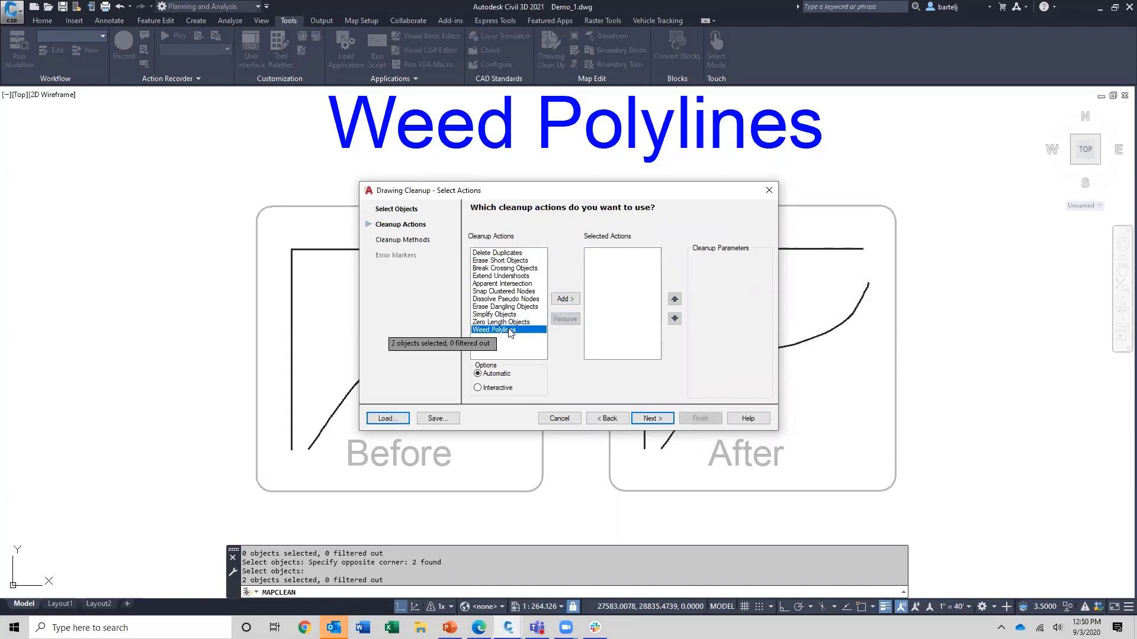
click(566, 300)
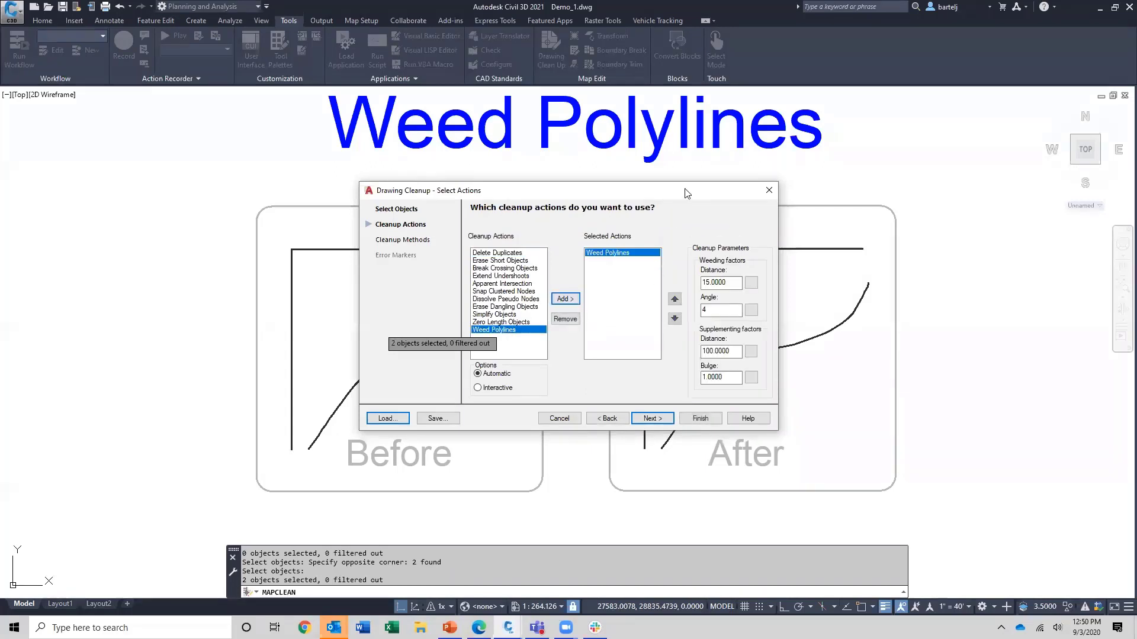
Set weeding distance 12 and supplementing distance 20, run the cleanup, and select the Before curve
drag(685, 193, 950, 117)
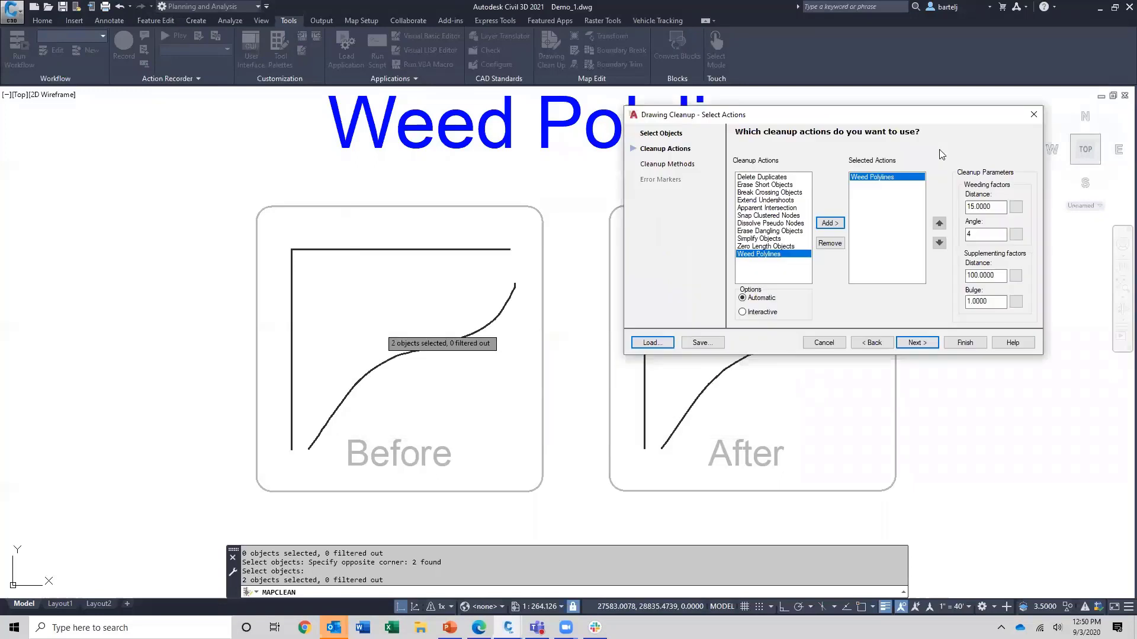
click(993, 209)
drag(995, 207, 950, 211)
text(2)
text(12)
click(997, 275)
text(2)
click(964, 342)
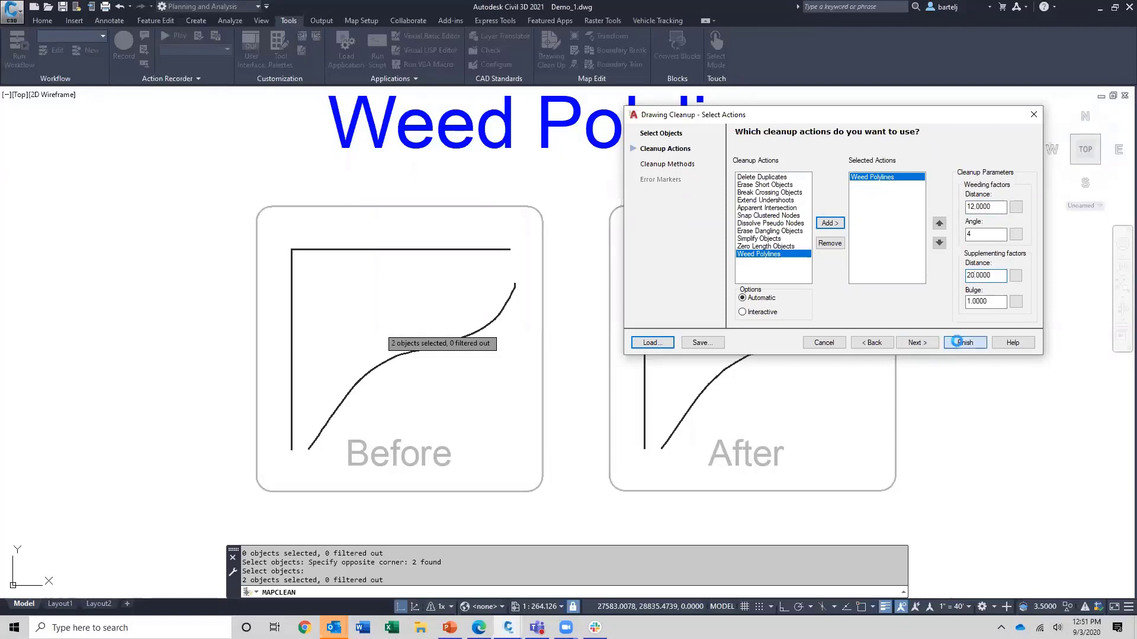
click(499, 313)
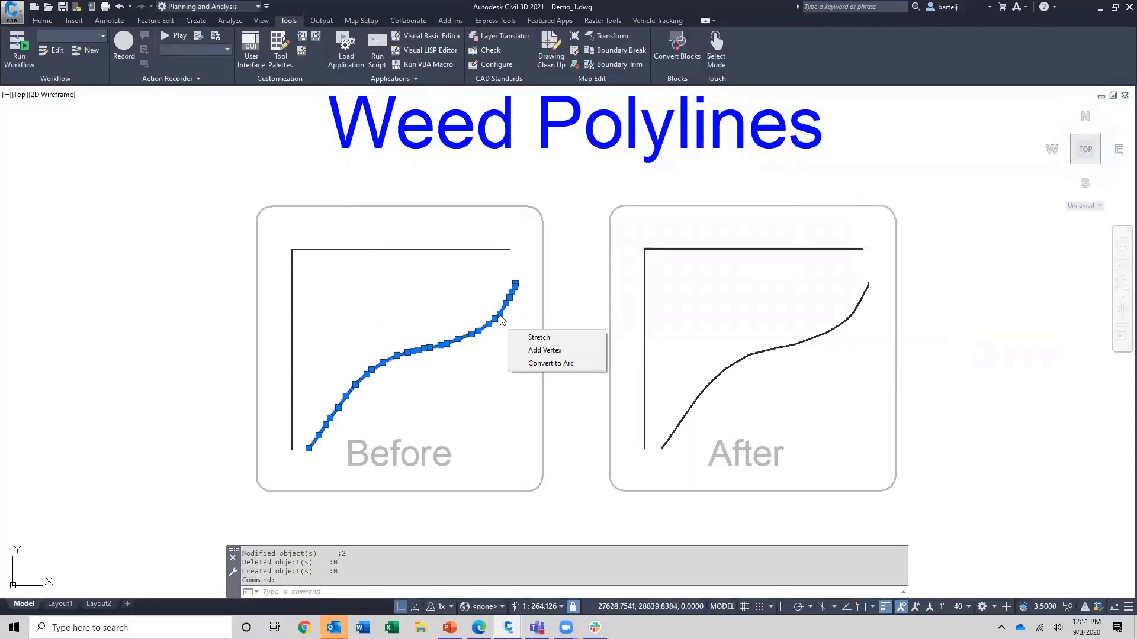
Select the Before frame polyline to view its vertices, then pan to the Zero Length Objects example
click(412, 248)
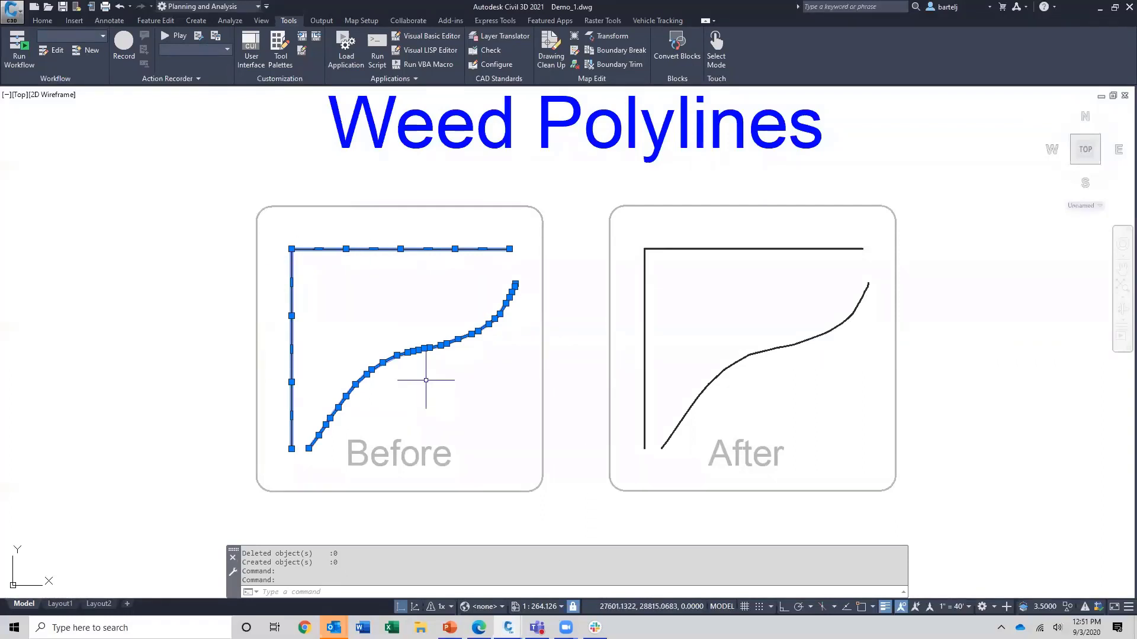
scroll(426, 380, down, 2)
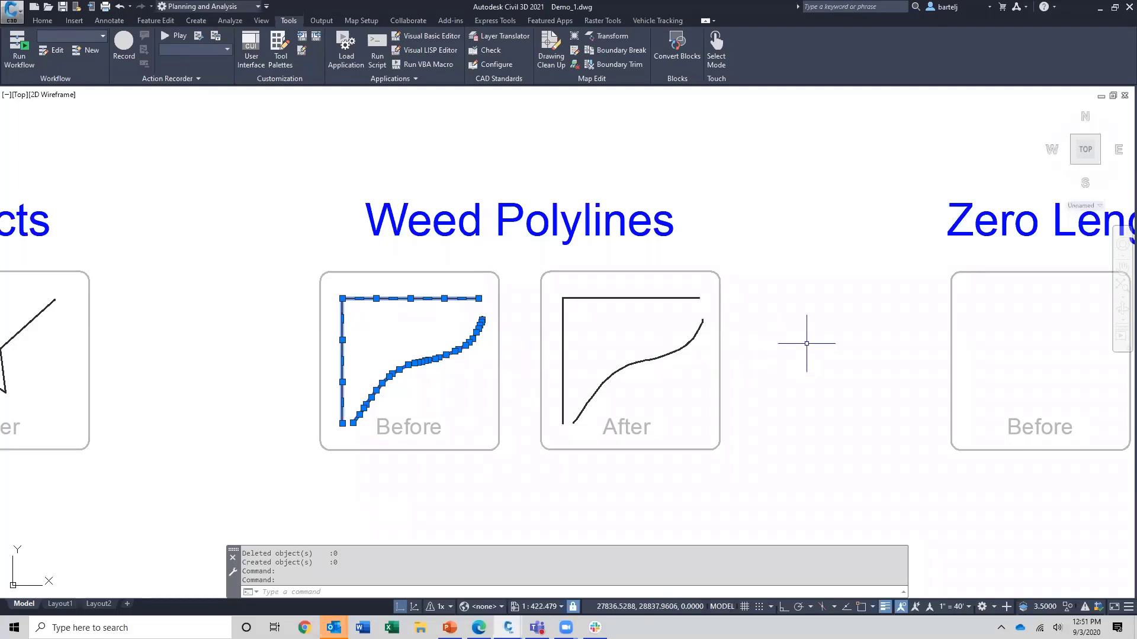
scroll(810, 339, down, 2)
middle_drag(817, 339, 472, 332)
scroll(474, 333, up, 2)
middle_drag(567, 315, 506, 319)
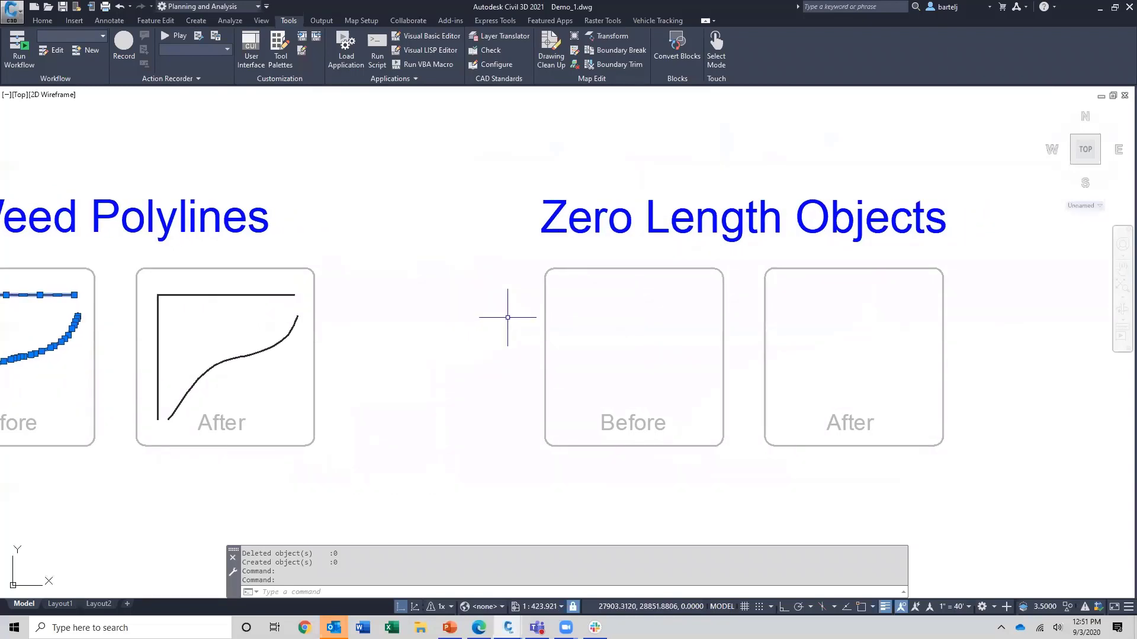
scroll(508, 315, up, 2)
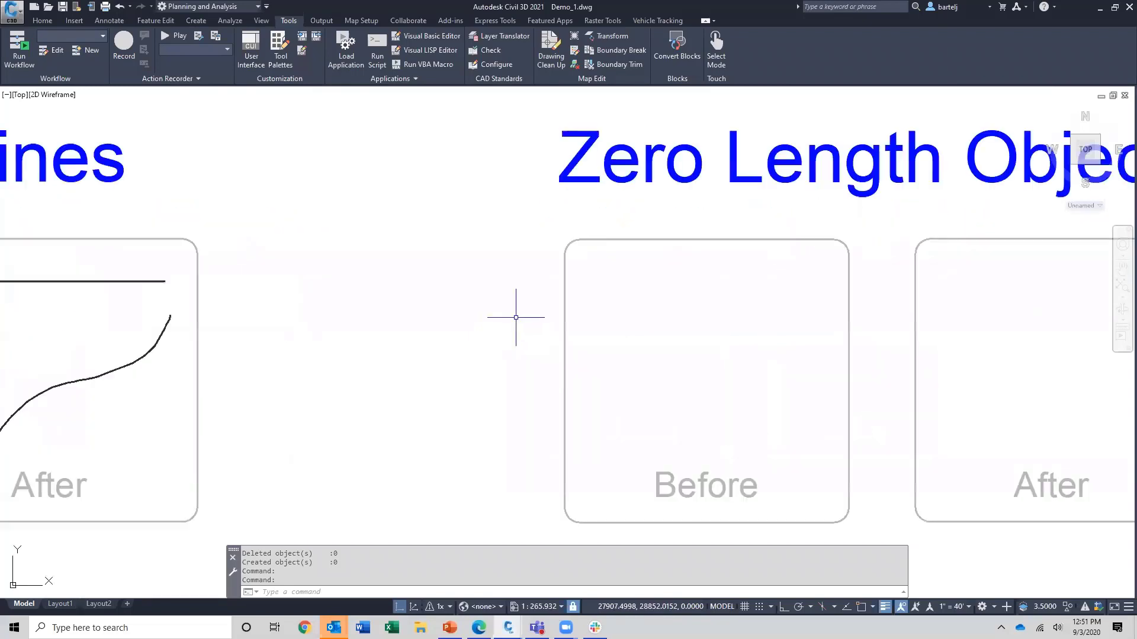
middle_drag(754, 343, 449, 347)
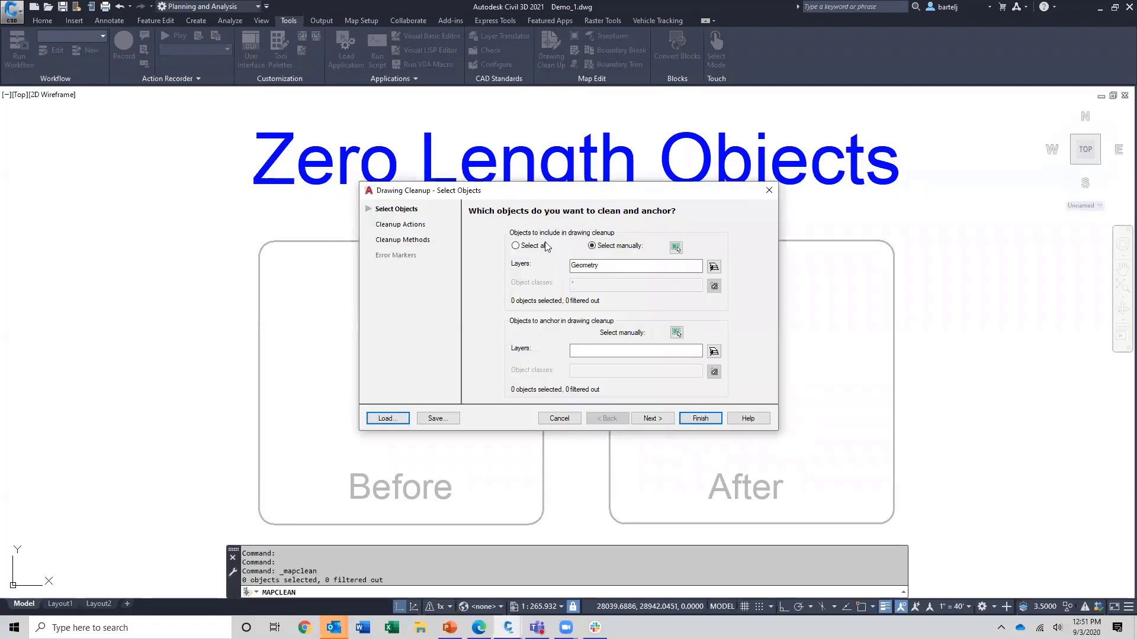
Choose Select all with the layer filter set to *
click(515, 245)
drag(647, 267, 527, 278)
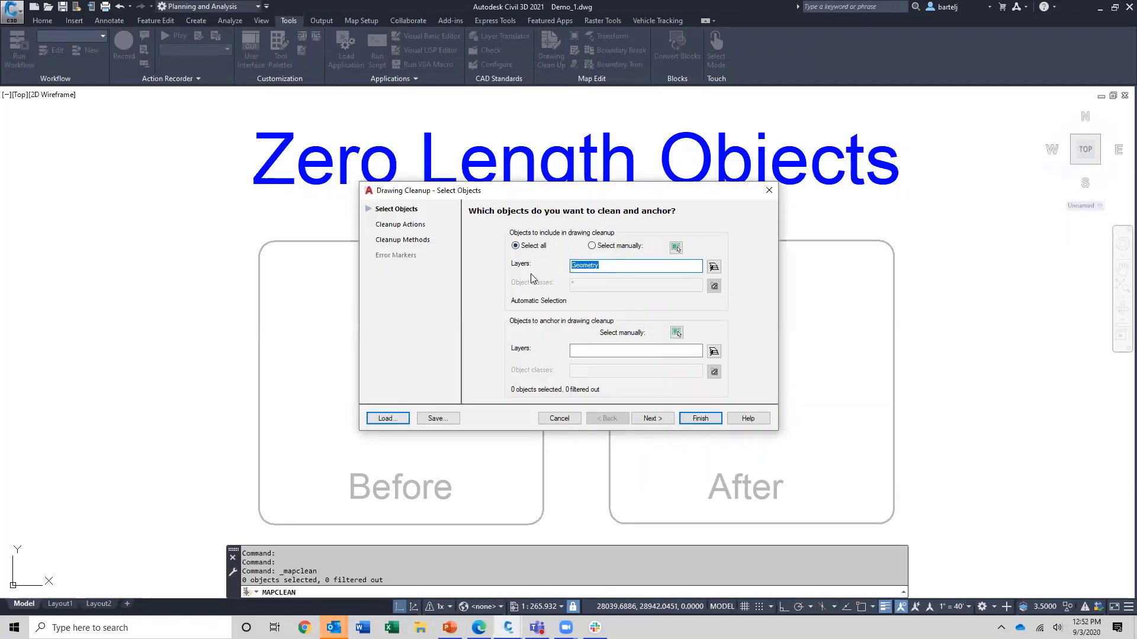
text(*)
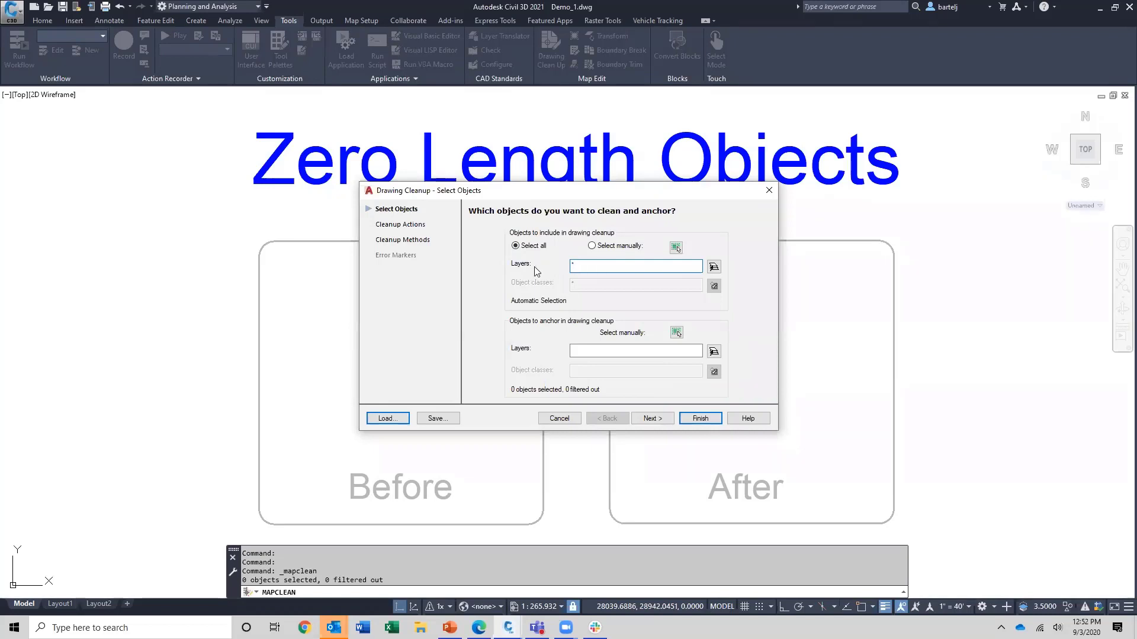
Replace Weed Polylines with Zero Length Objects in interactive mode and run it
click(652, 418)
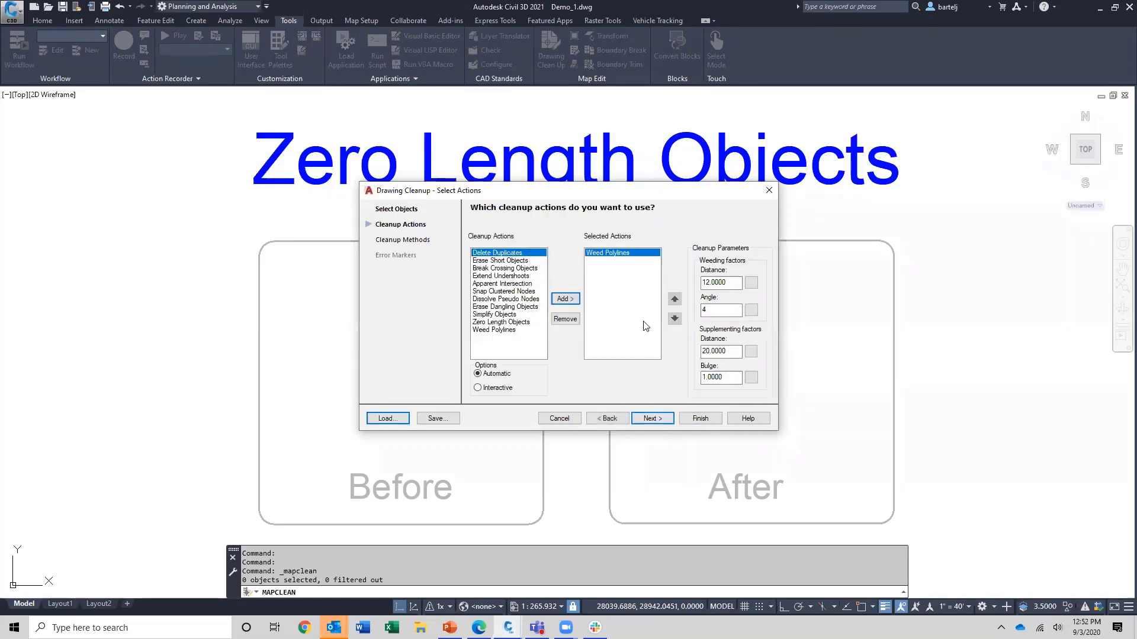
click(565, 319)
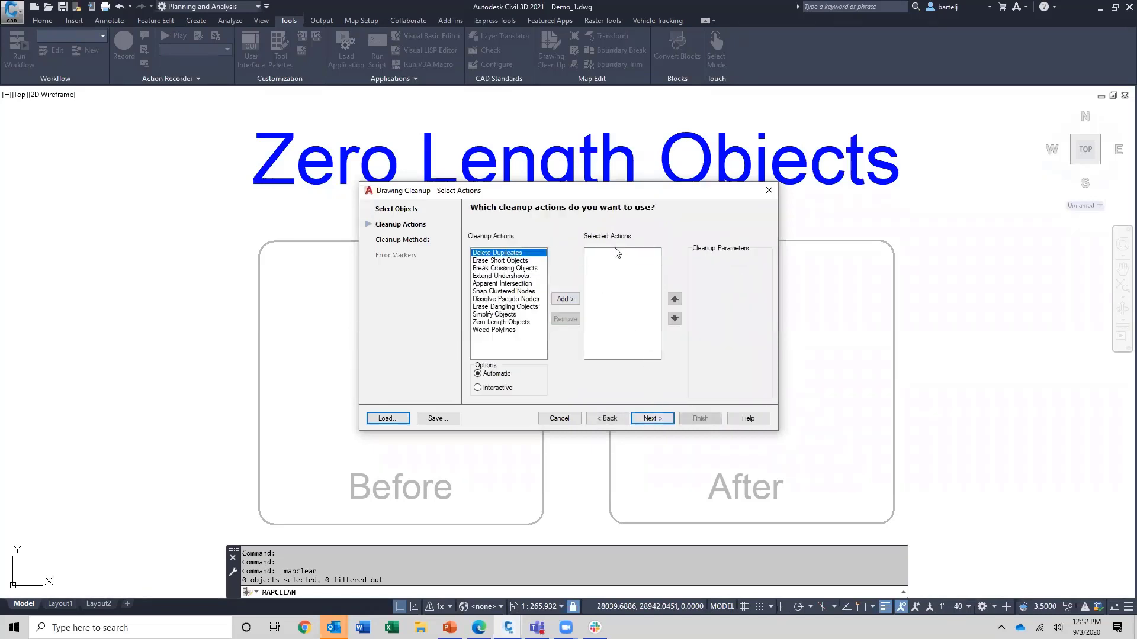
click(509, 322)
click(563, 301)
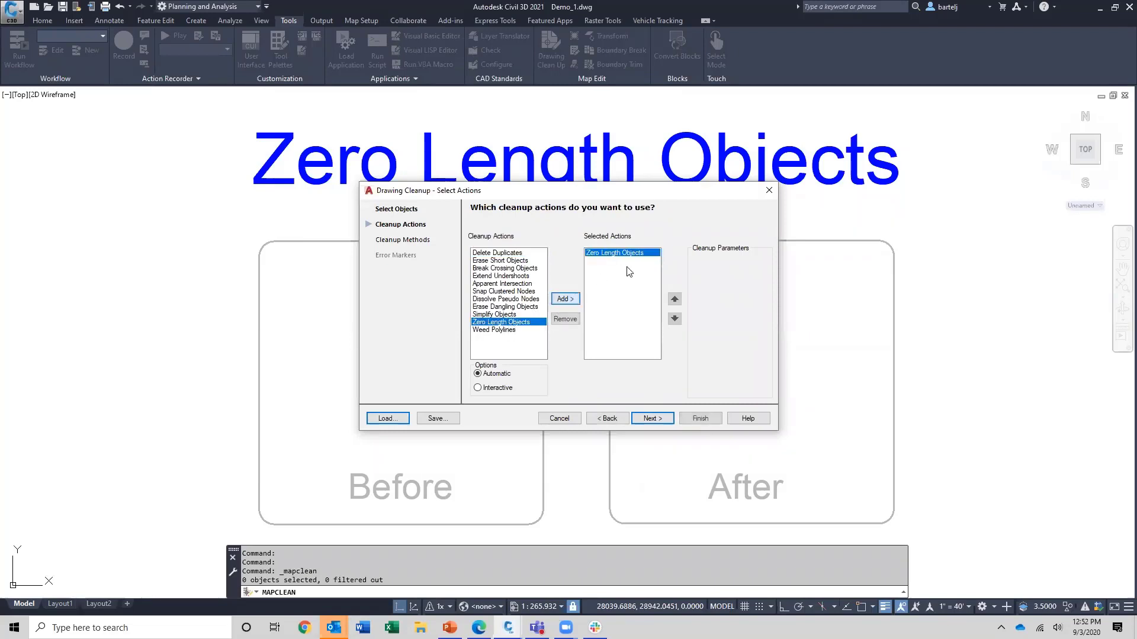
click(478, 388)
click(702, 419)
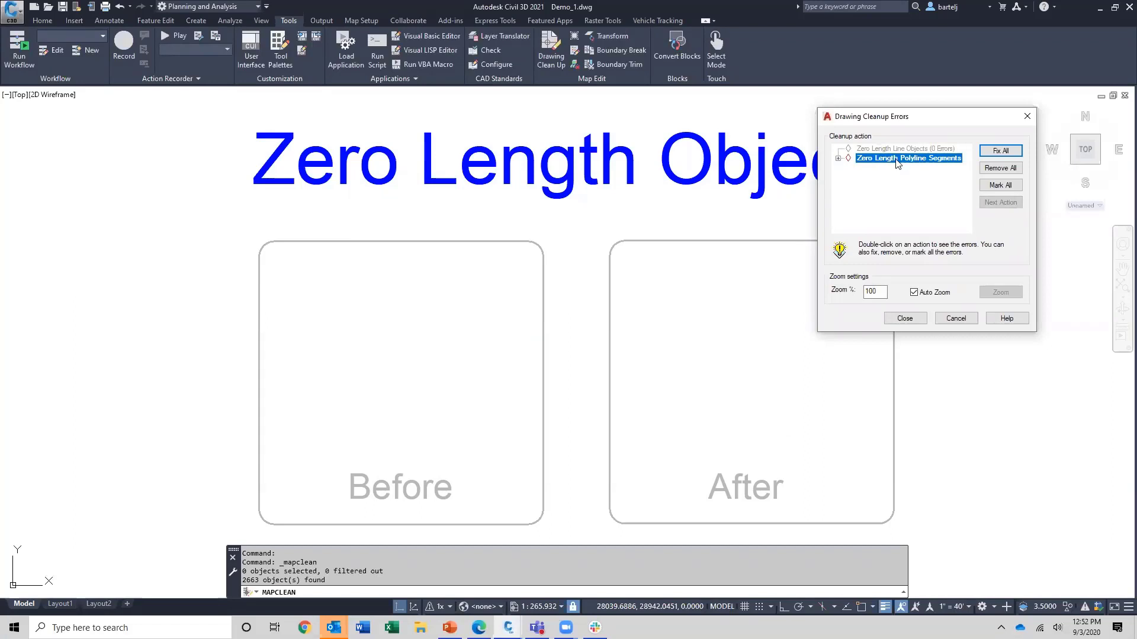
Expand the zero-length polyline segment errors, then mark and fix the first one
click(838, 159)
click(881, 169)
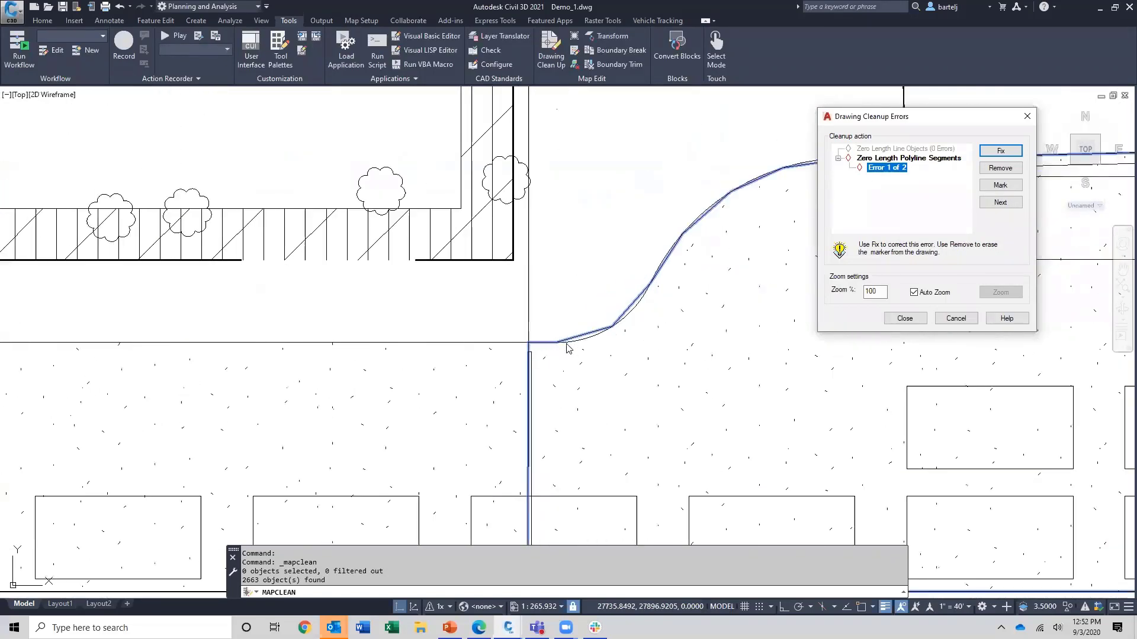
click(1000, 184)
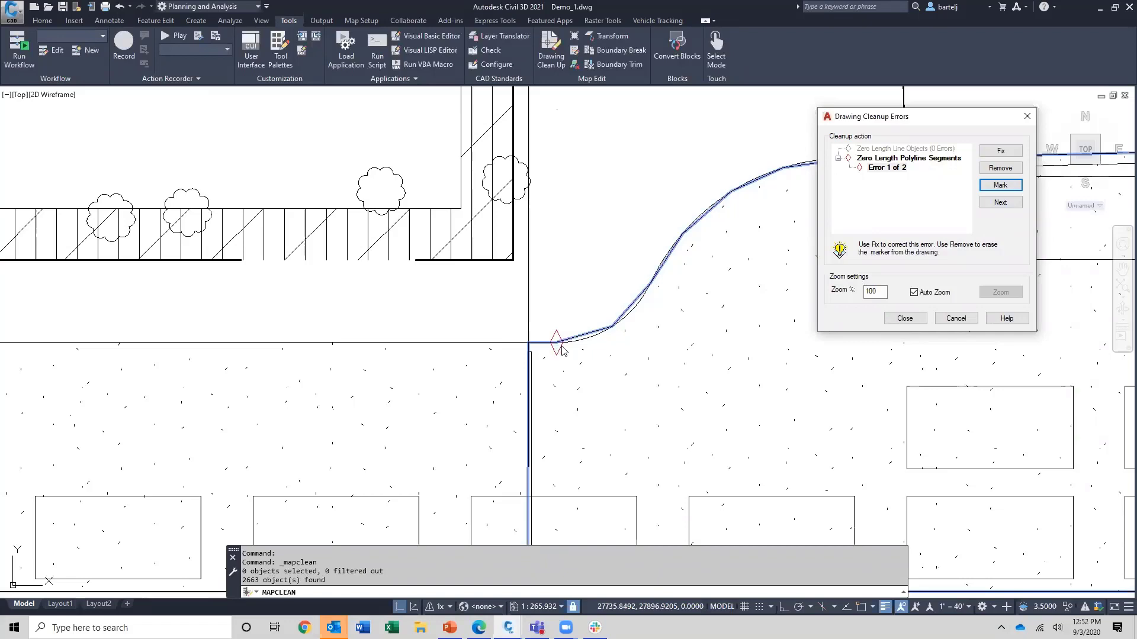
click(1008, 153)
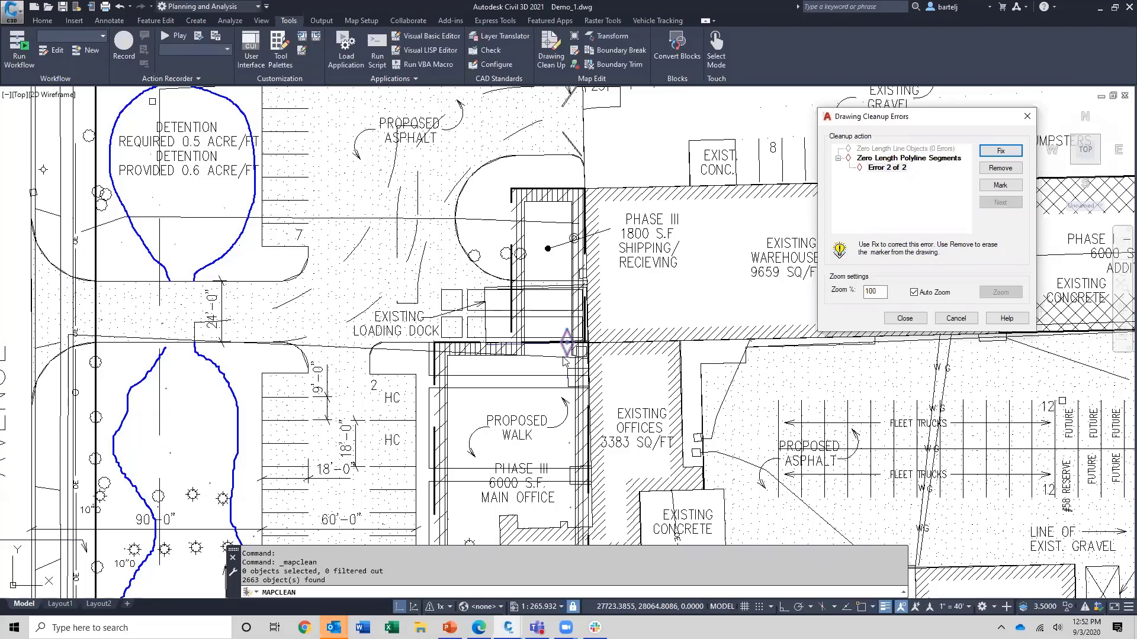
Set the error zoom to 1000%, fix the second error, and close the errors list
click(880, 292)
click(911, 218)
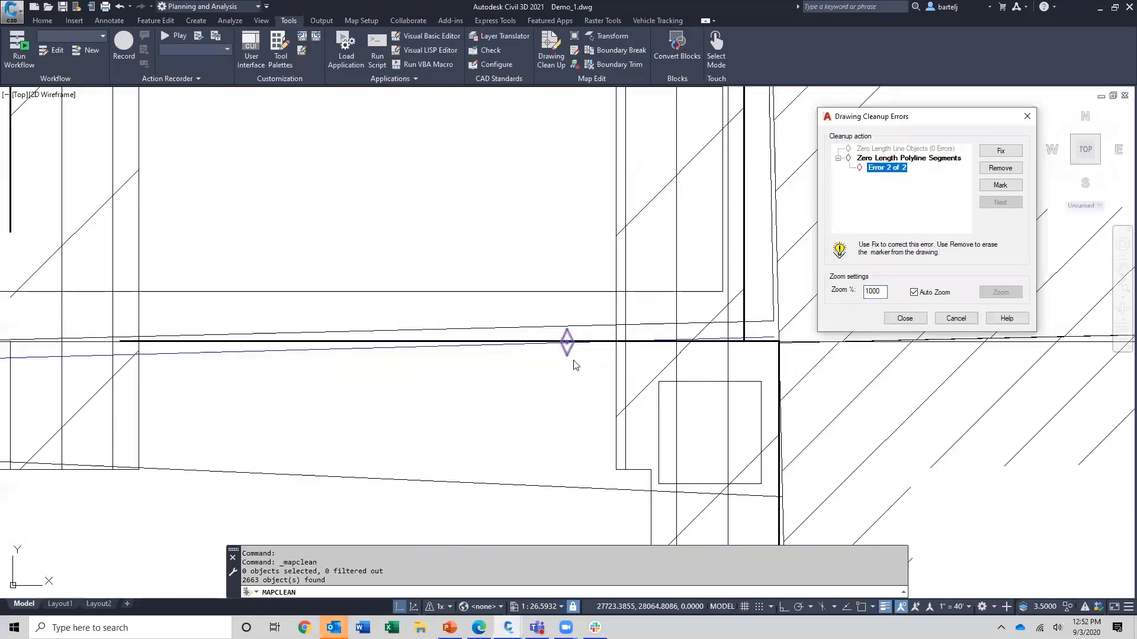
click(989, 153)
click(989, 153)
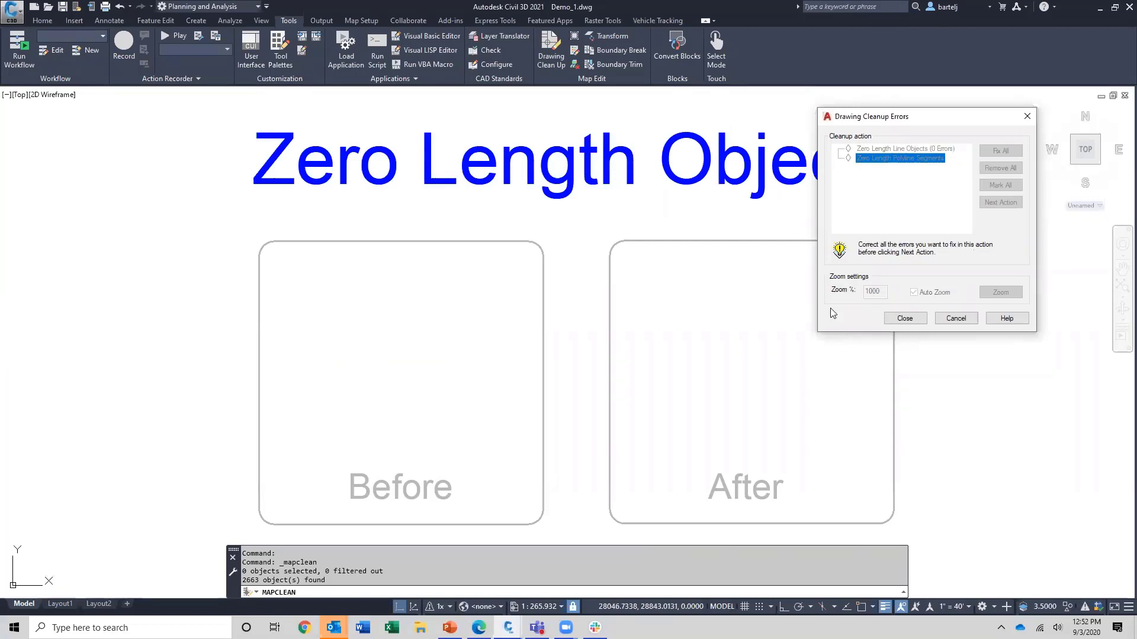
click(899, 321)
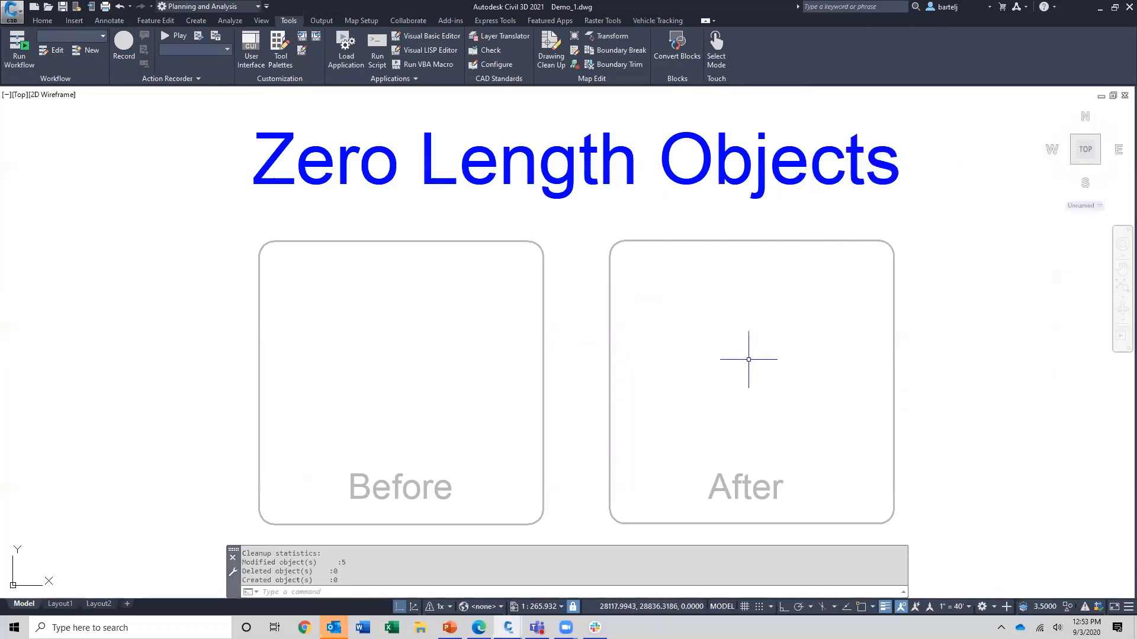
Zoom and pan to the site data tables and outline, then show the Home ribbon tab
scroll(748, 359, down, 6)
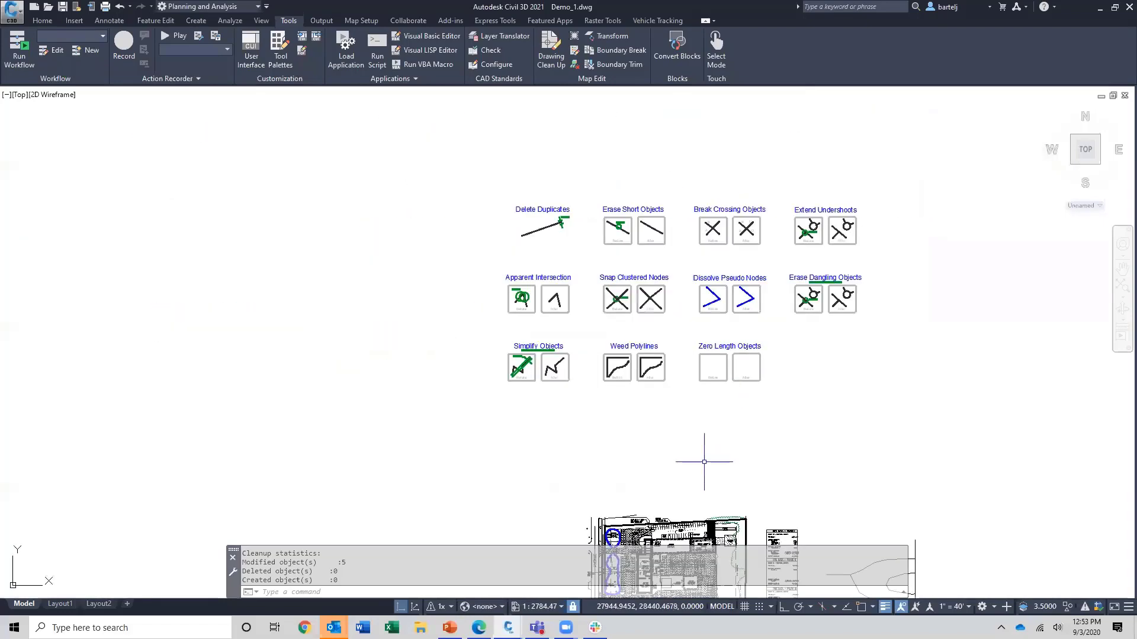
middle_drag(703, 457, 592, 237)
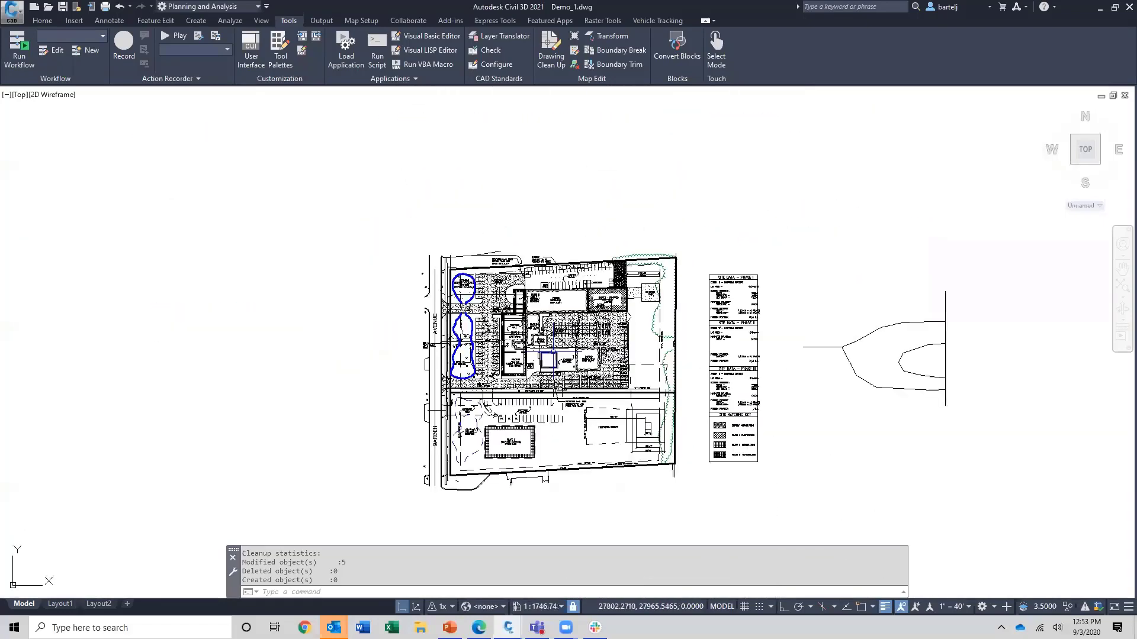
scroll(571, 361, up, 4)
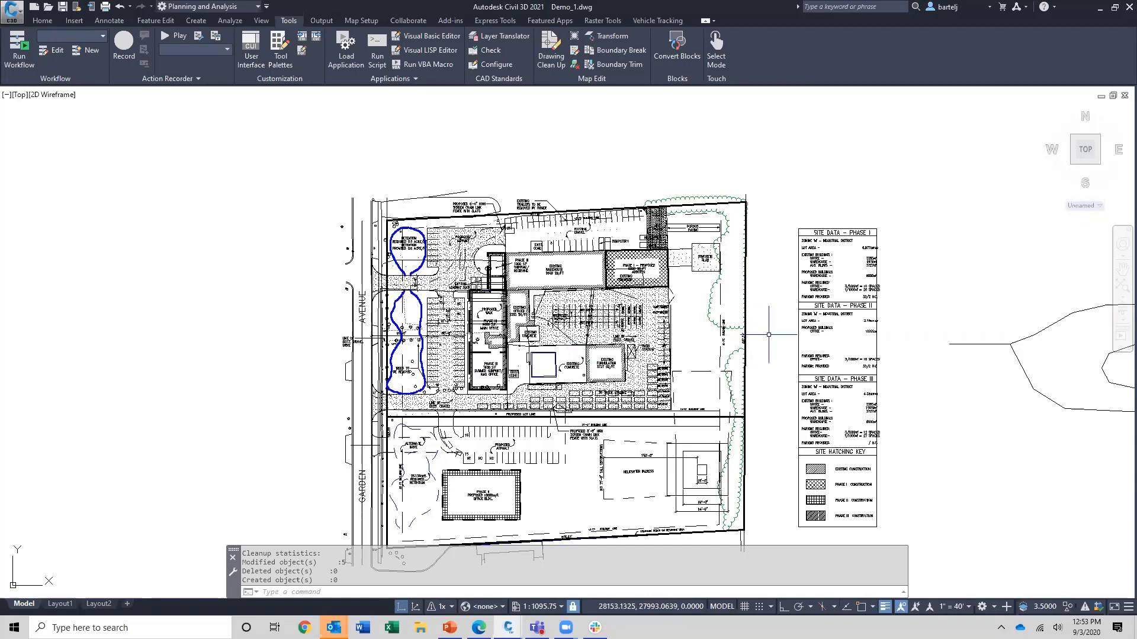
mouse_move(770, 334)
middle_down()
mouse_move(700, 319)
mouse_move(690, 295)
mouse_move(345, 295)
middle_up()
scroll(346, 295, up, 2)
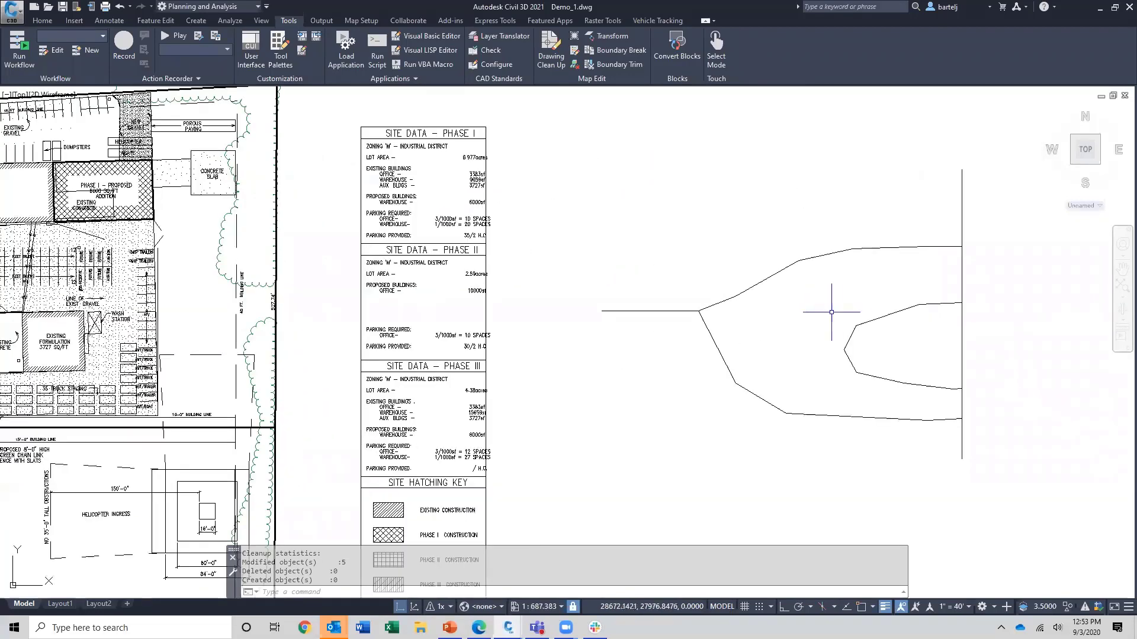
middle_drag(830, 309, 558, 314)
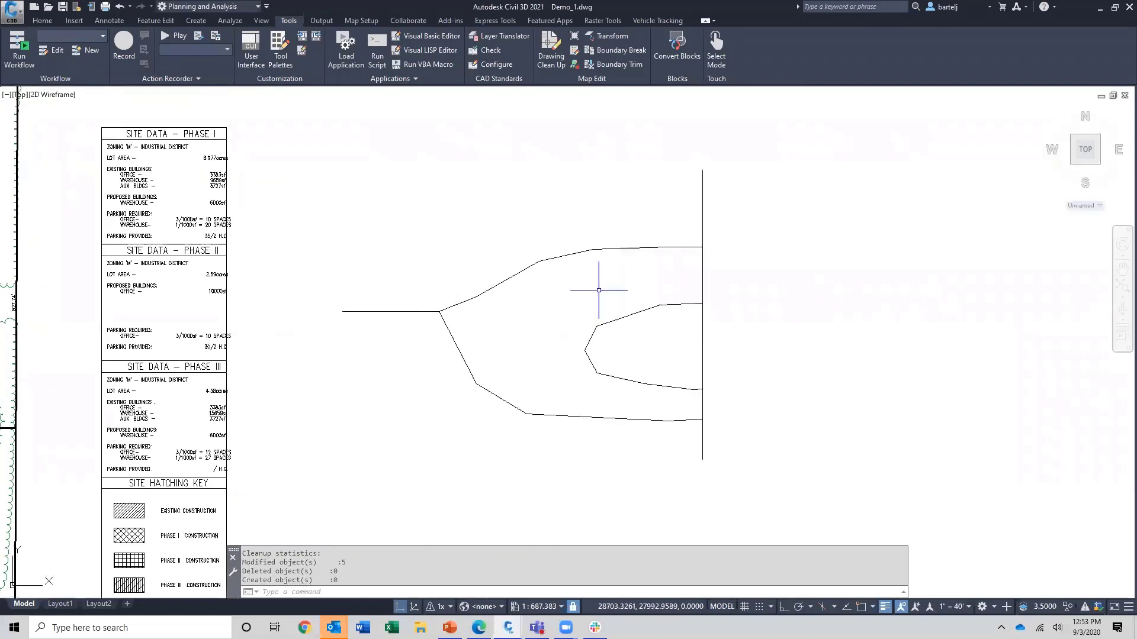
click(43, 20)
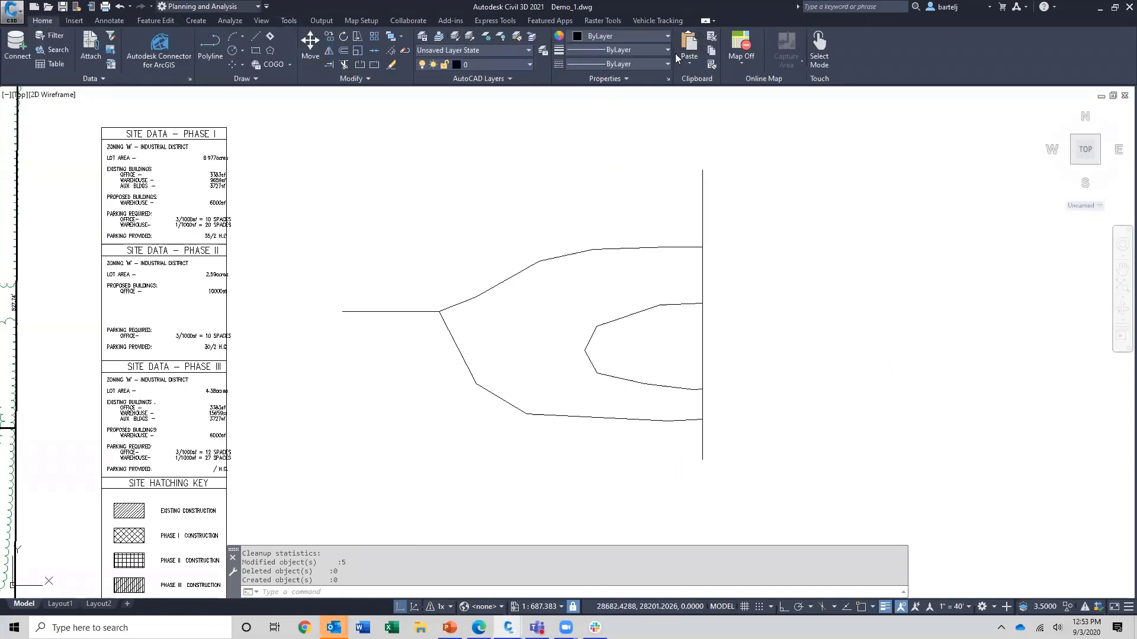
Switch on the _On1 layer from the Layer list and zoom to inspect the red outlines
click(528, 65)
scroll(439, 94, up, 1)
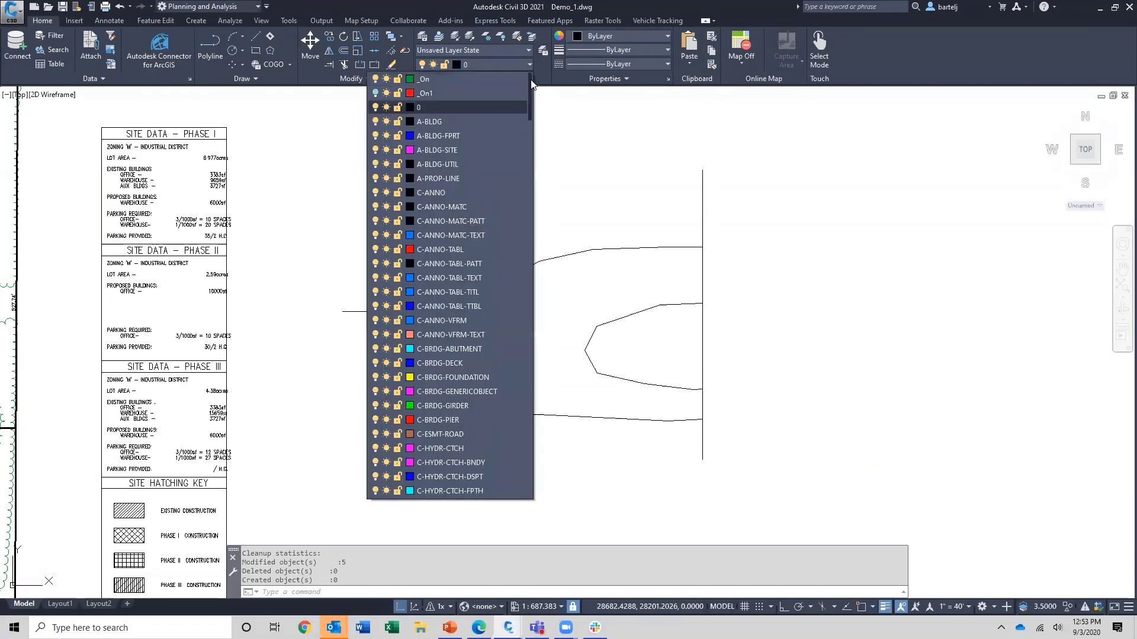
click(375, 93)
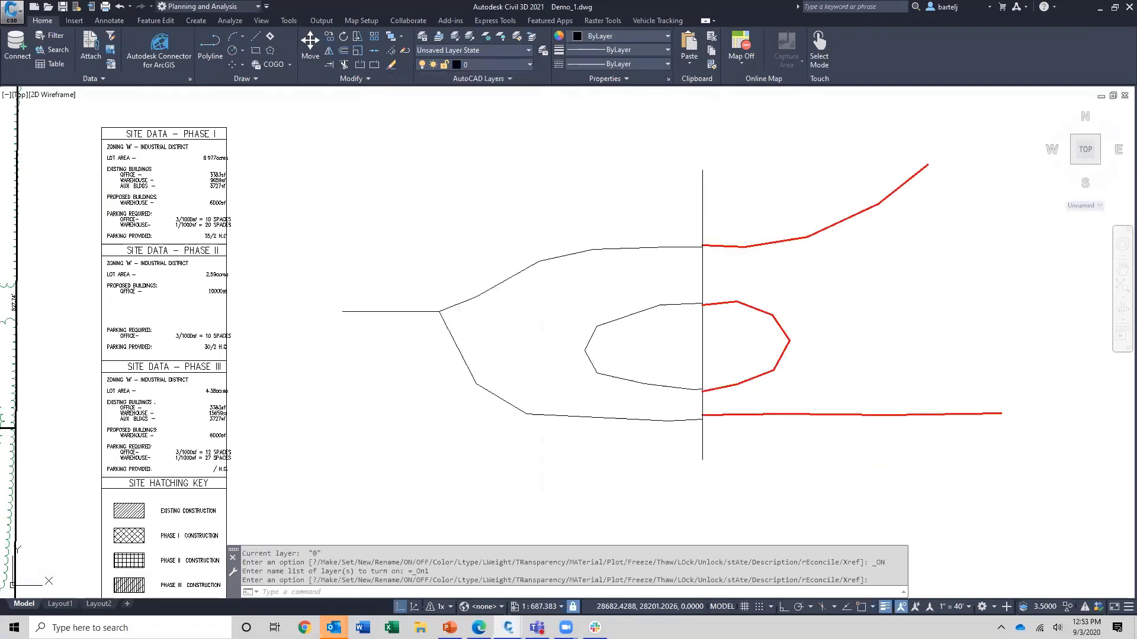
scroll(726, 301, up, 2)
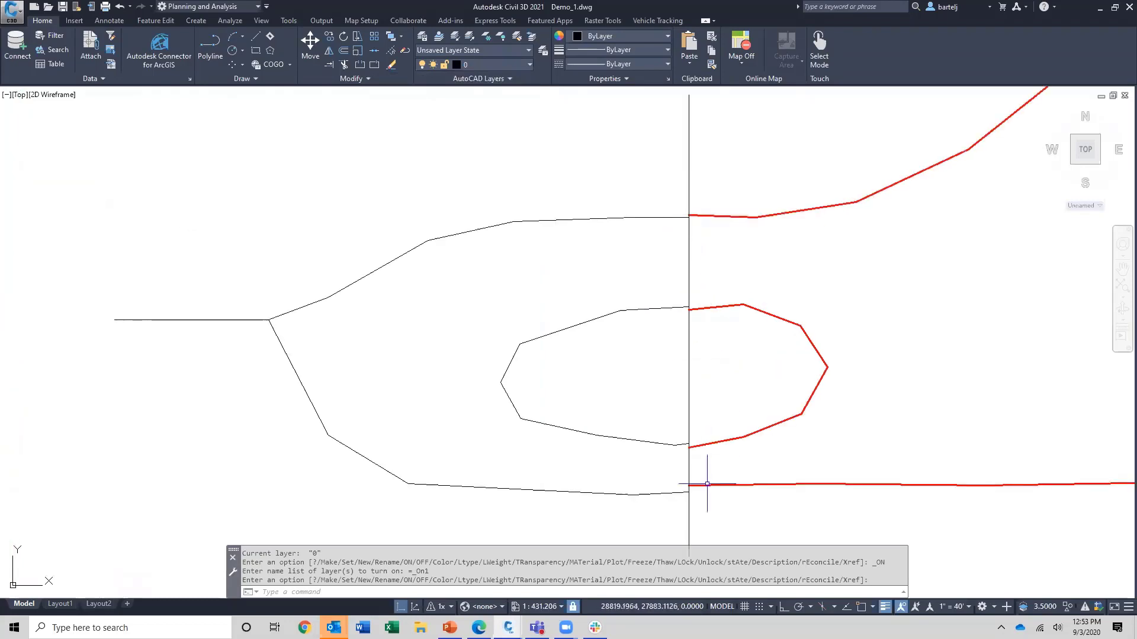
scroll(669, 397, down, 4)
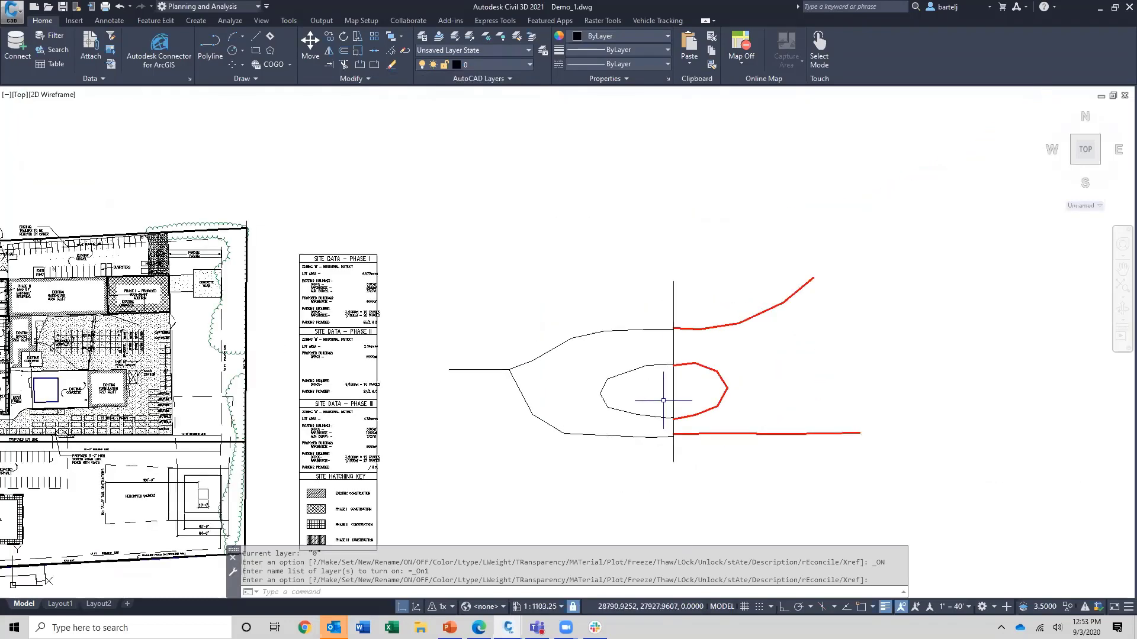
scroll(691, 399, up, 4)
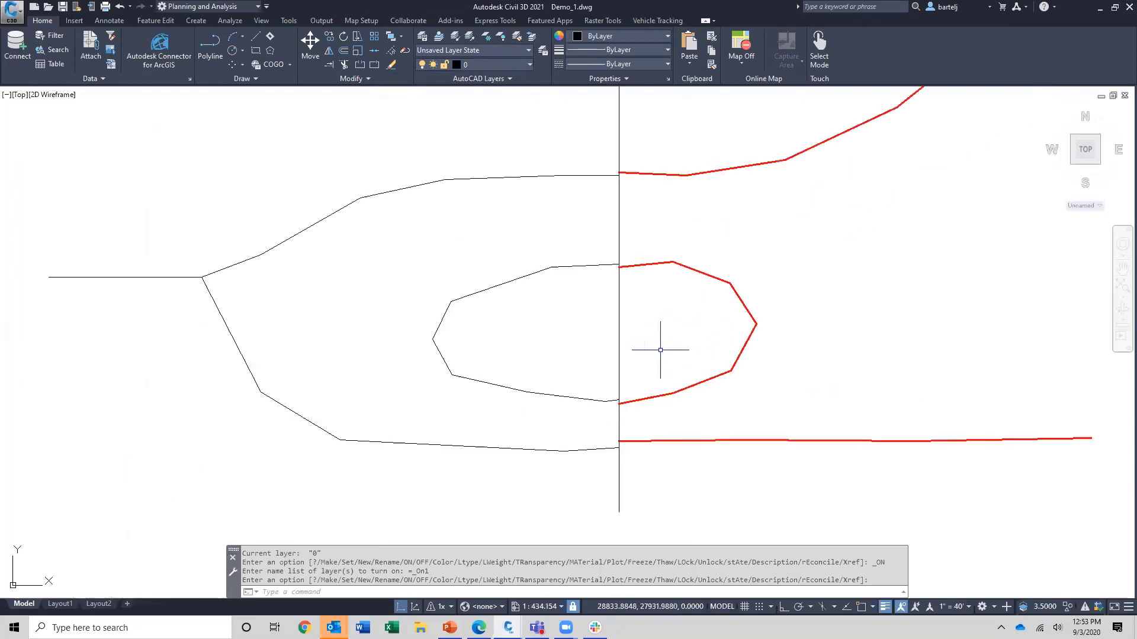
scroll(660, 352, down, 2)
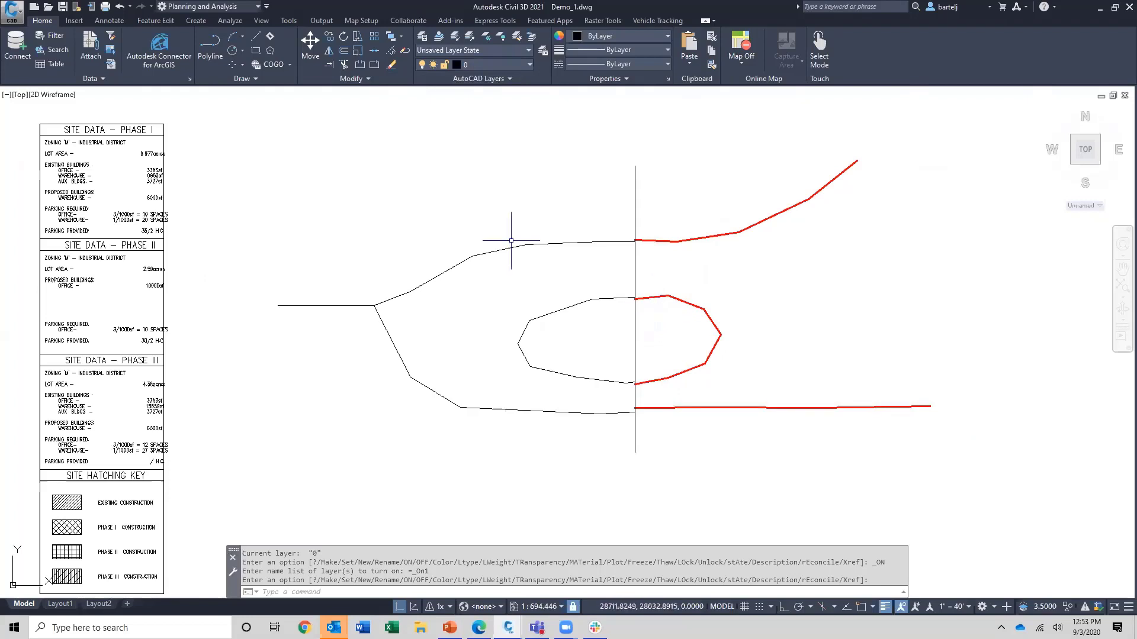
Start MAPCLEAN and window-select the three red and four black polylines manually
click(289, 20)
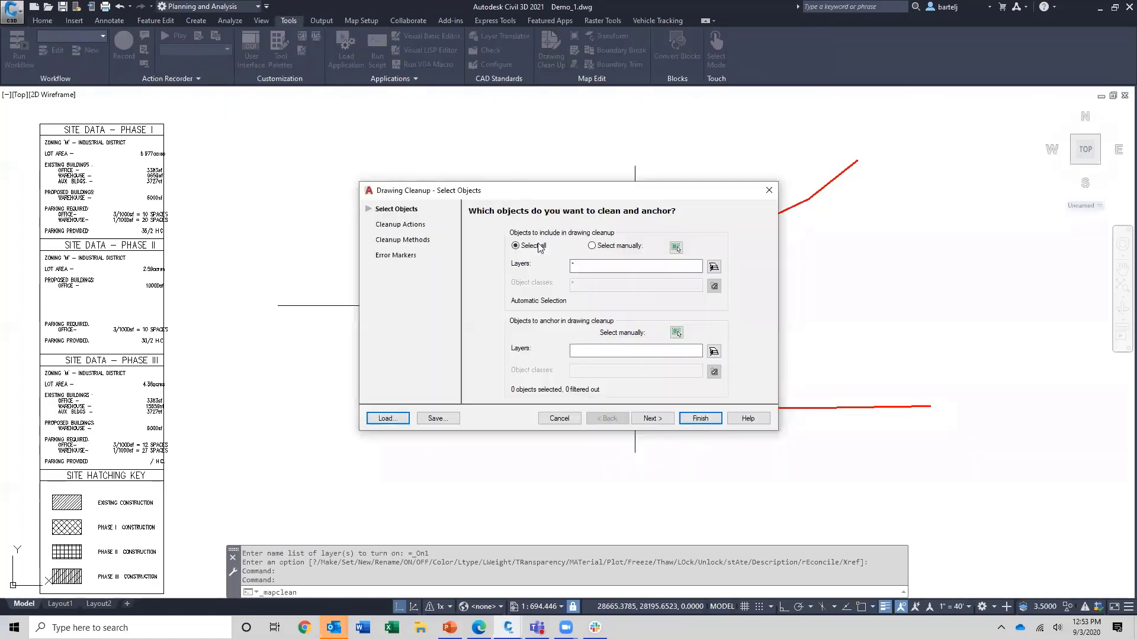
click(592, 246)
click(675, 248)
click(736, 438)
click(685, 224)
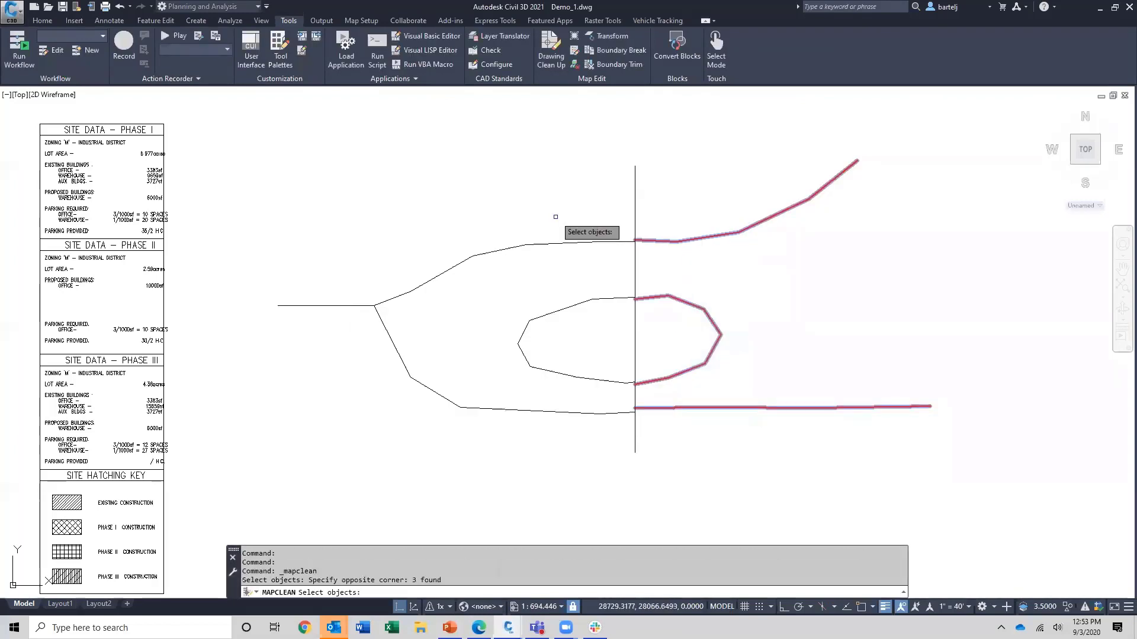
click(588, 196)
click(528, 454)
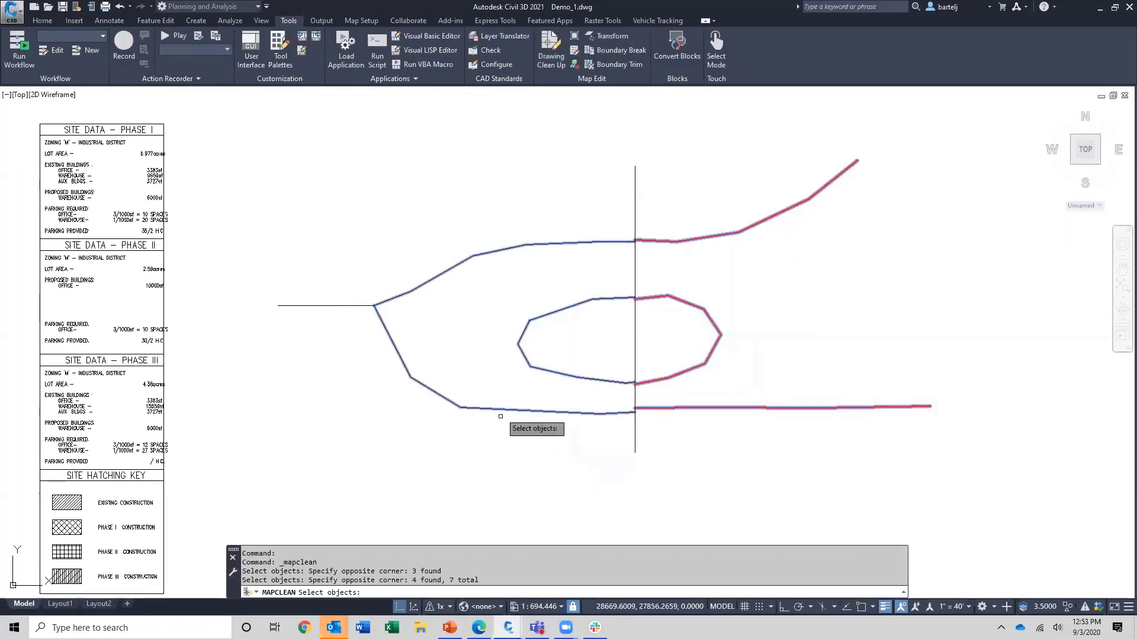
key(Return)
Replace Zero Length Objects with Snap Clustered Nodes as the only cleanup action
click(651, 418)
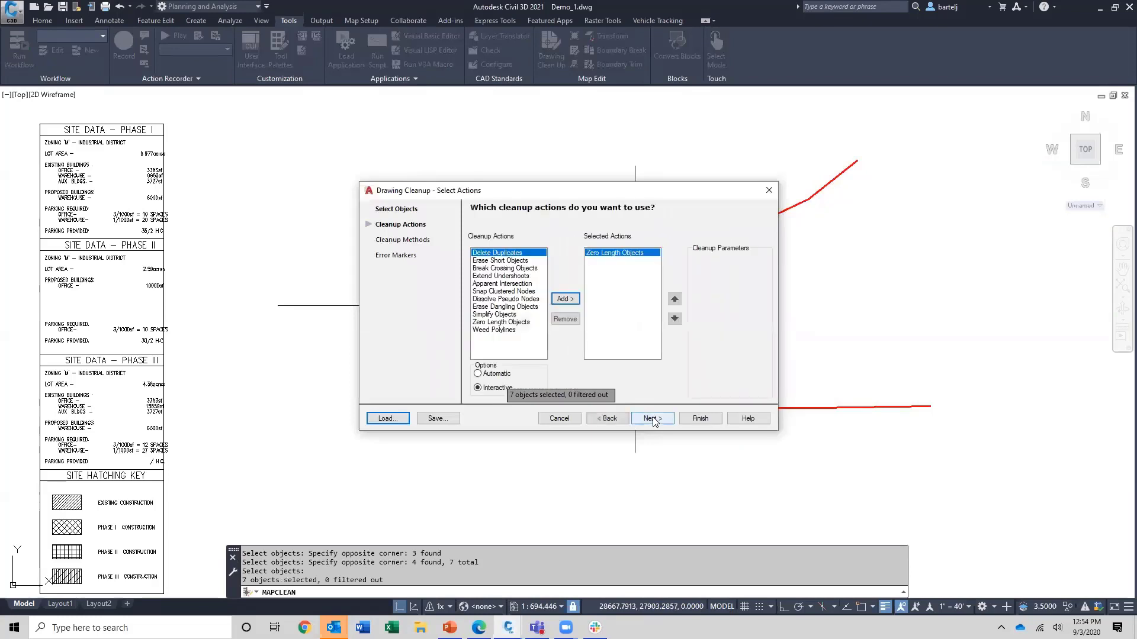
click(565, 319)
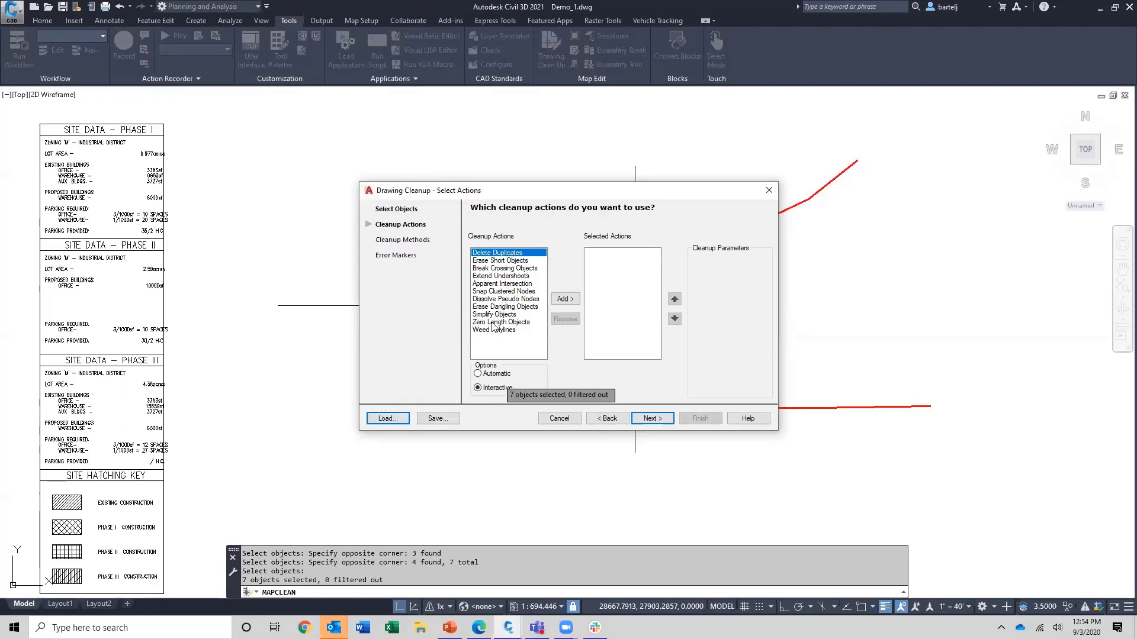
click(499, 293)
click(566, 299)
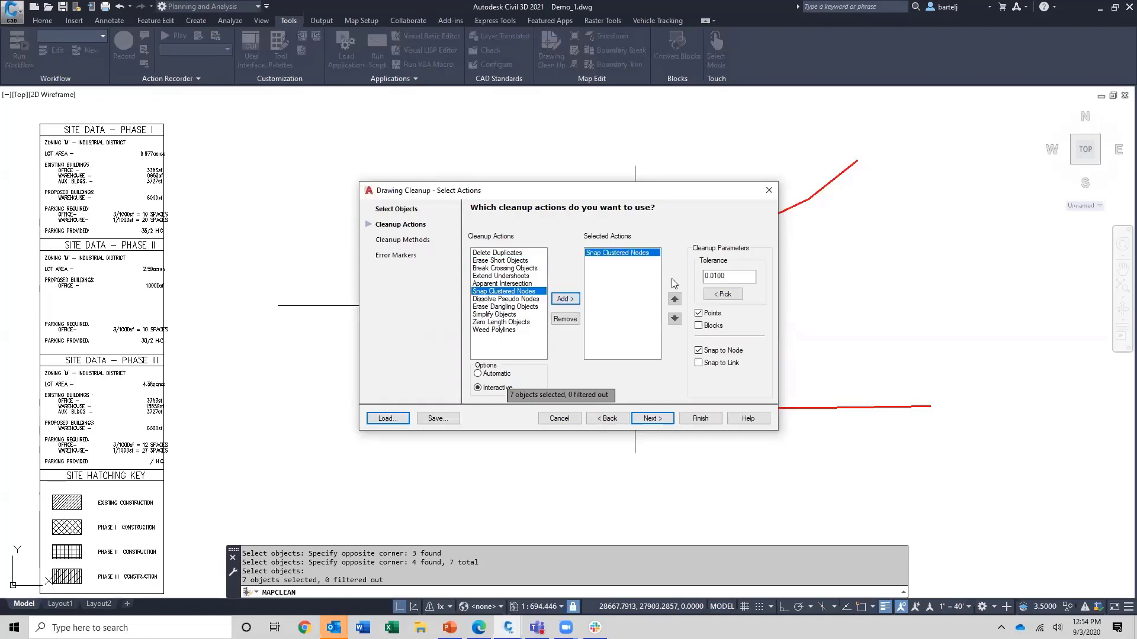
Set the snap tolerance to 11.5202 from two picked points and enable Snap to Link
click(723, 294)
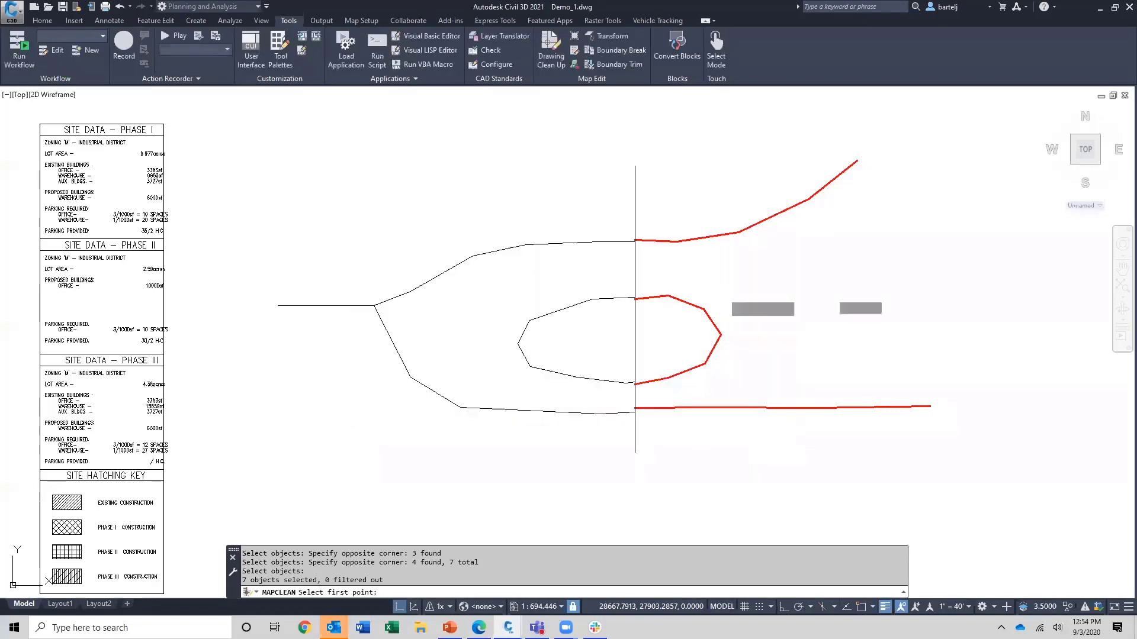
click(633, 412)
click(640, 407)
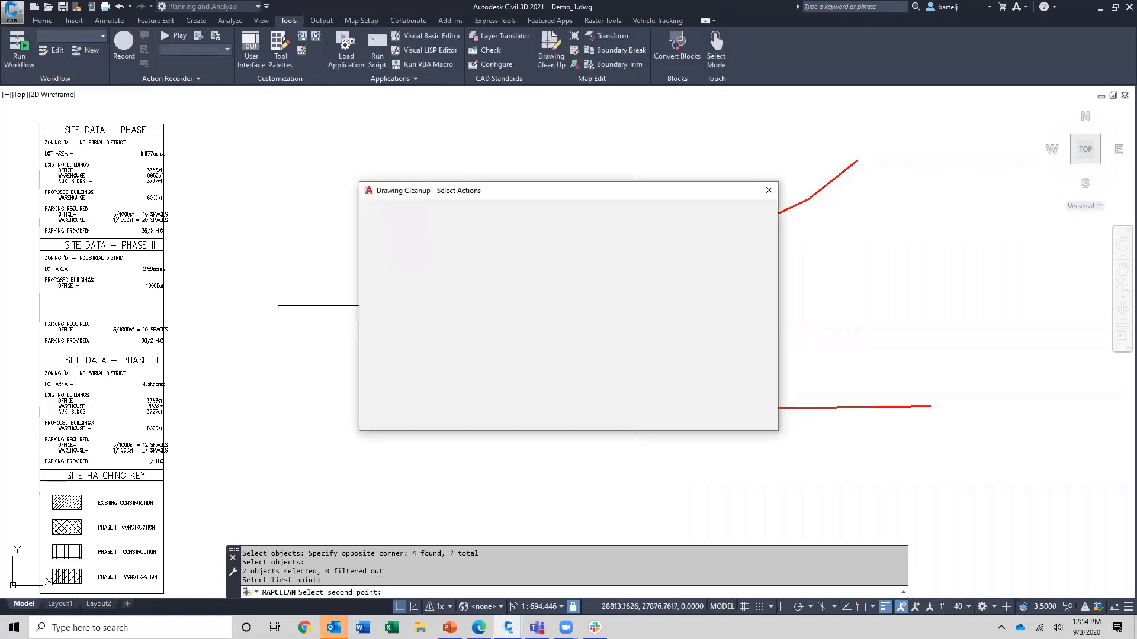
click(698, 363)
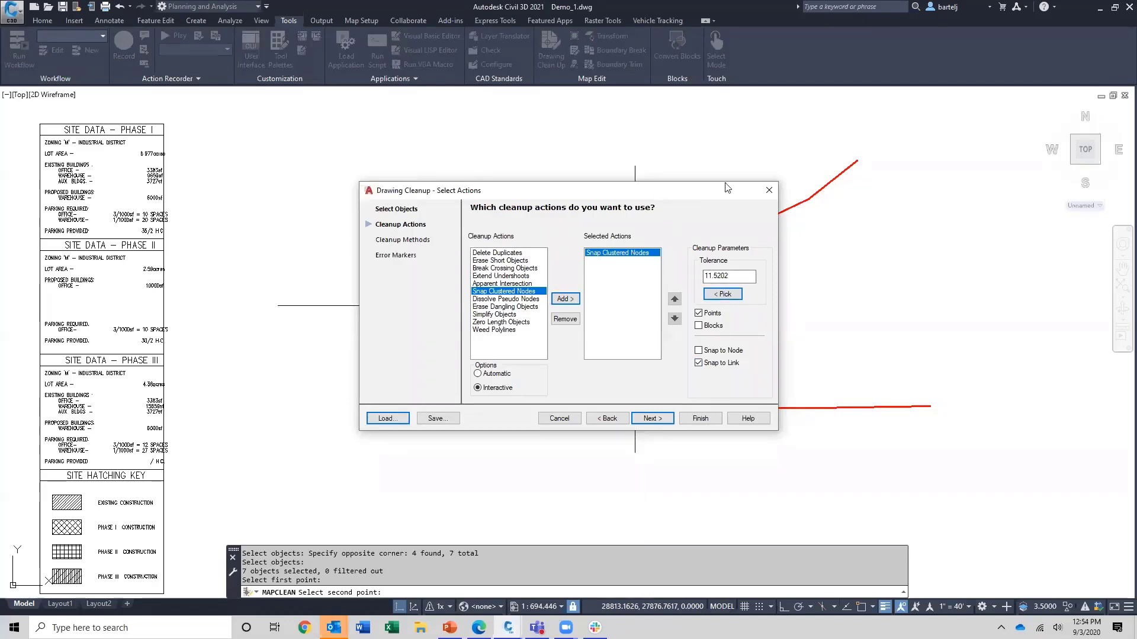
drag(569, 190, 901, 138)
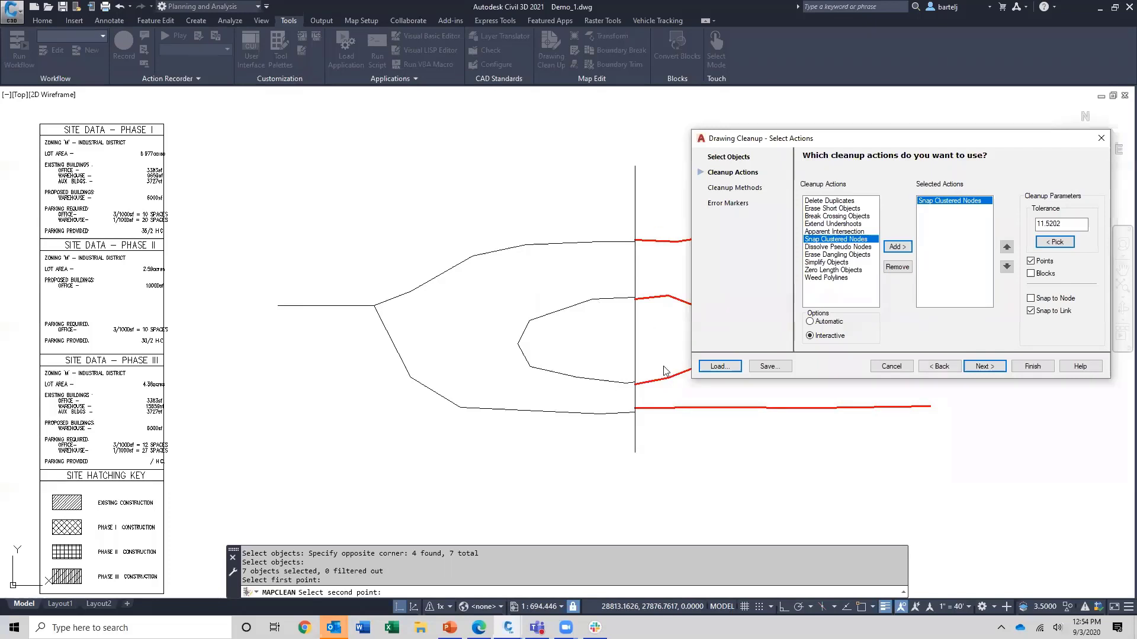
Choose the four black polylines as anchor objects
click(942, 367)
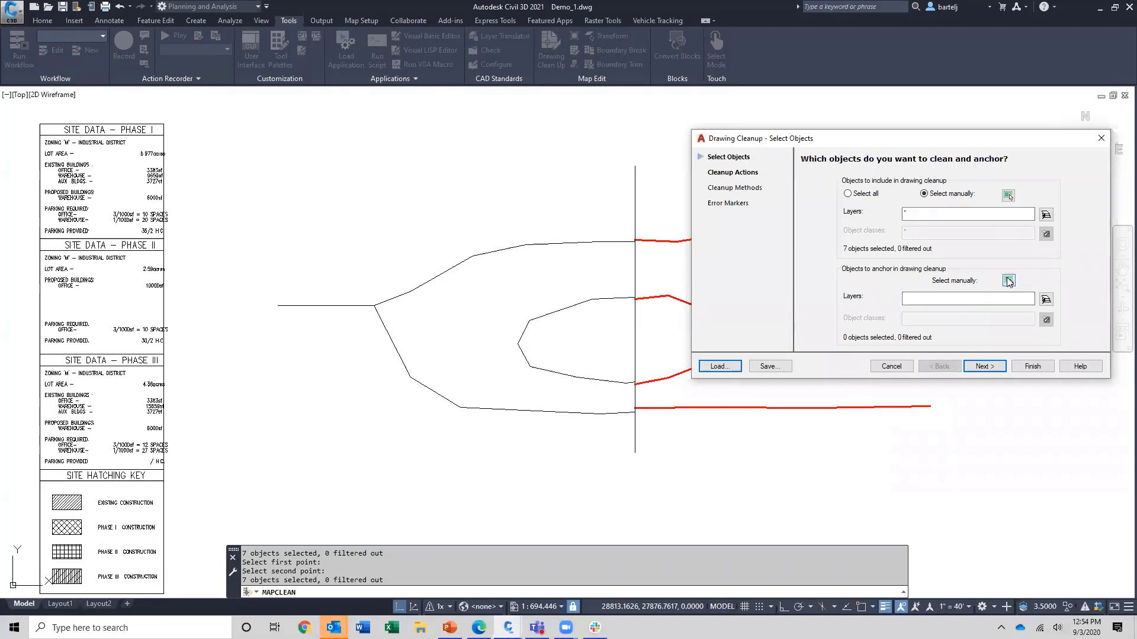
click(1008, 280)
click(610, 212)
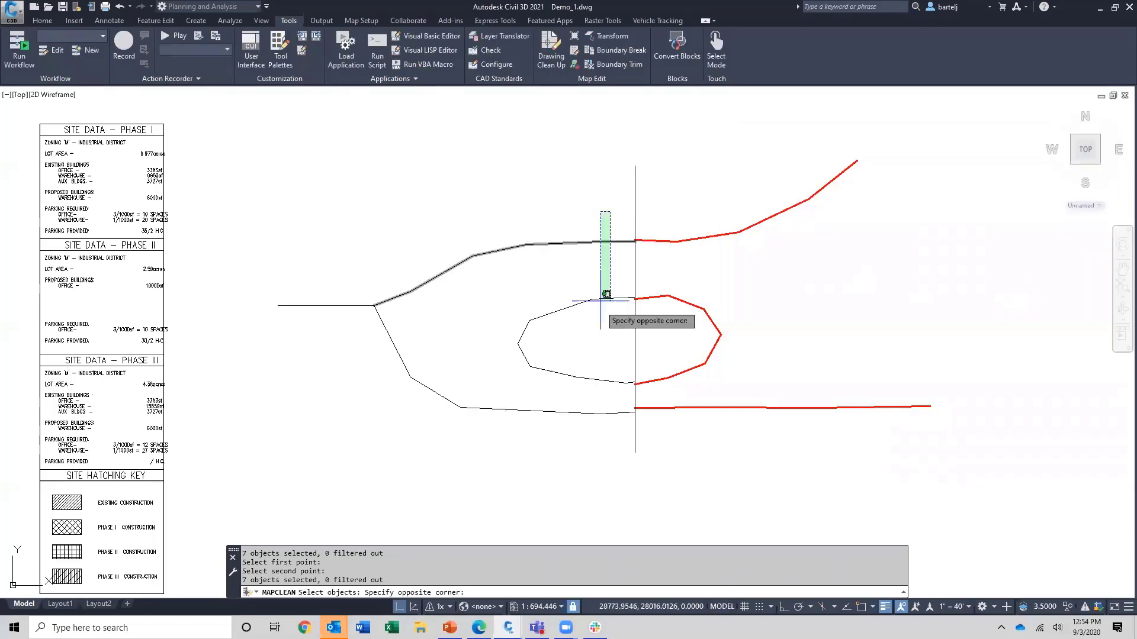
click(578, 442)
key(Return)
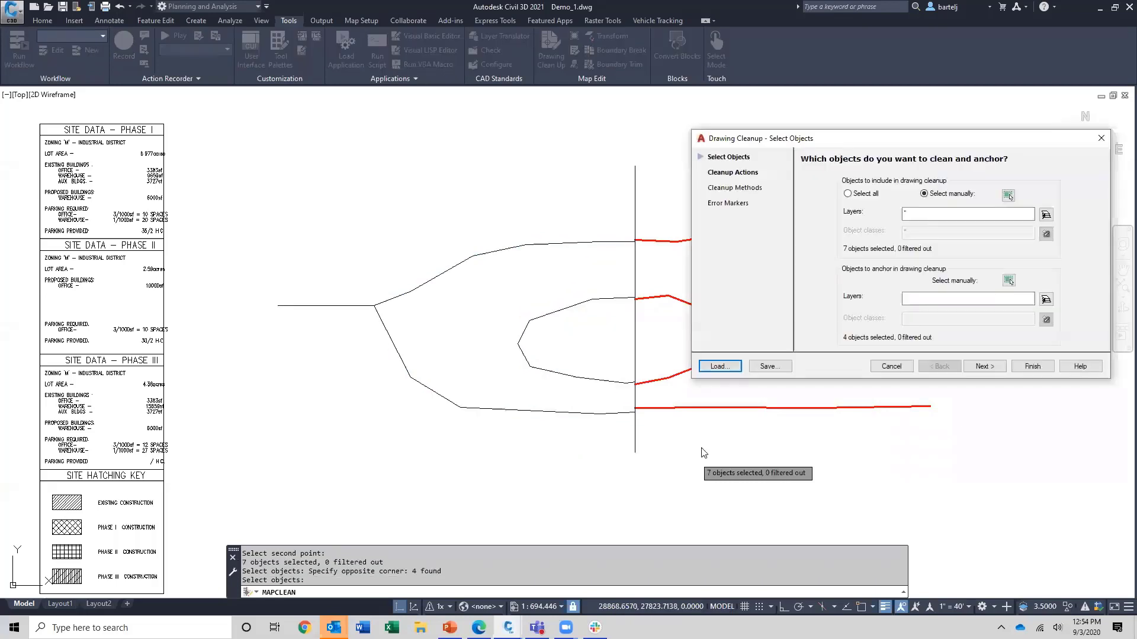
Run the cleanup in Automatic mode, modifying 3 objects
click(980, 367)
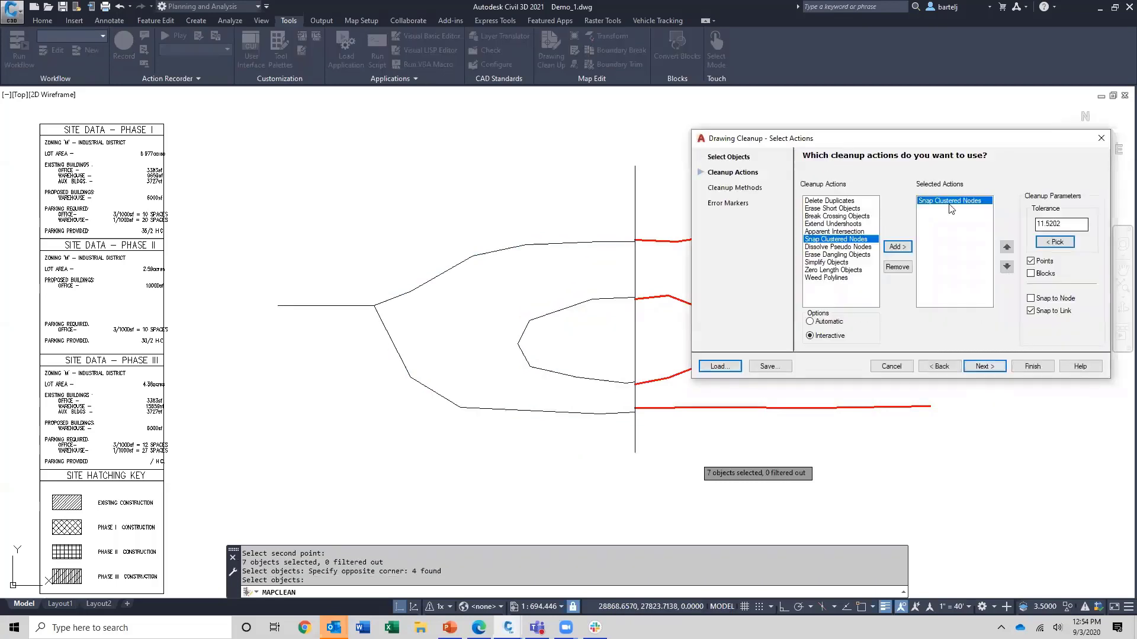
click(811, 322)
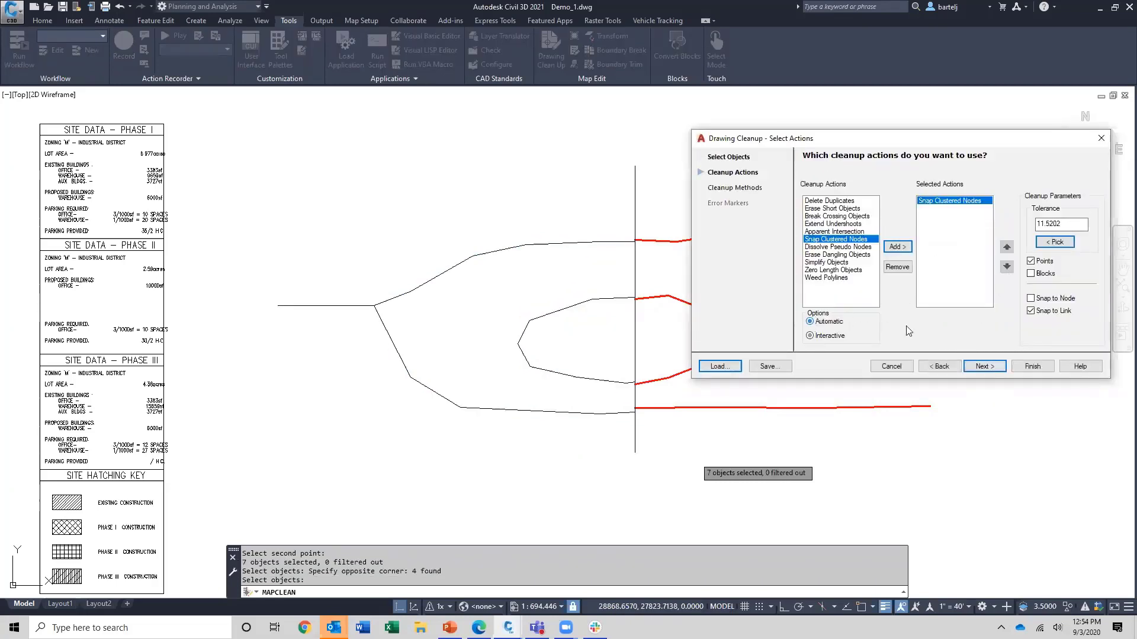
click(1030, 367)
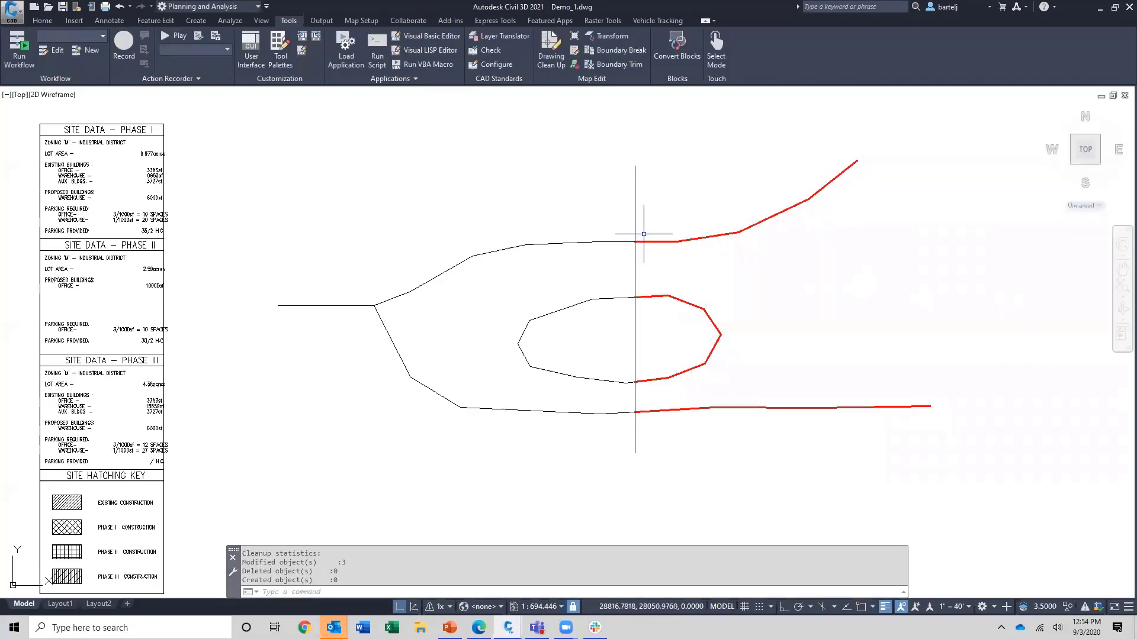
scroll(644, 262, up, 2)
scroll(651, 248, up, 1)
scroll(672, 431, down, 3)
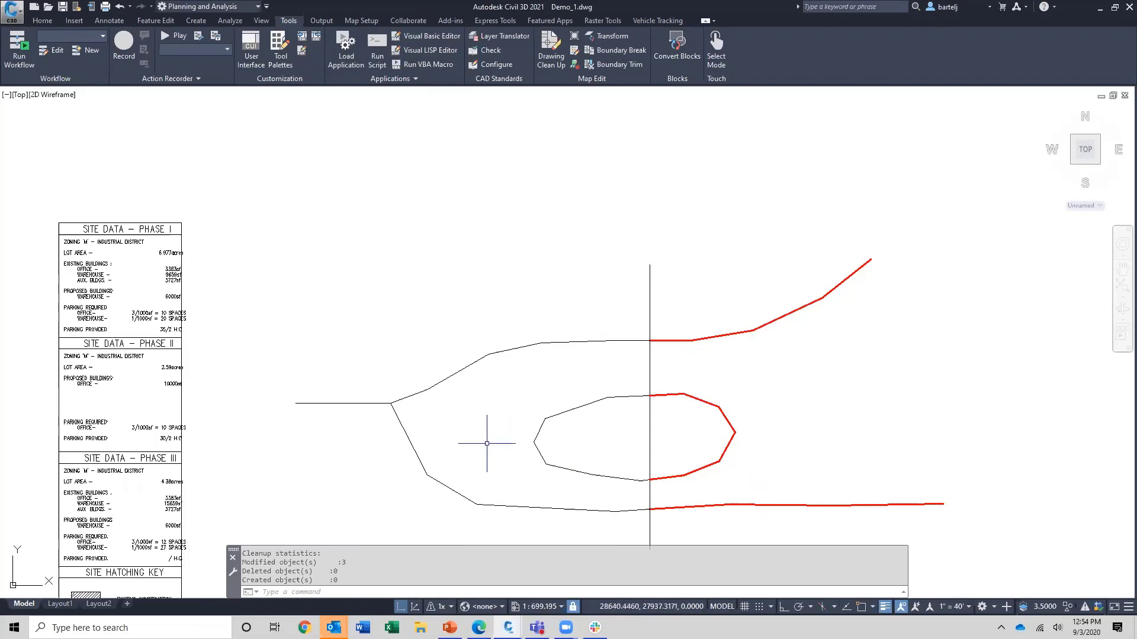
middle_drag(486, 444, 722, 368)
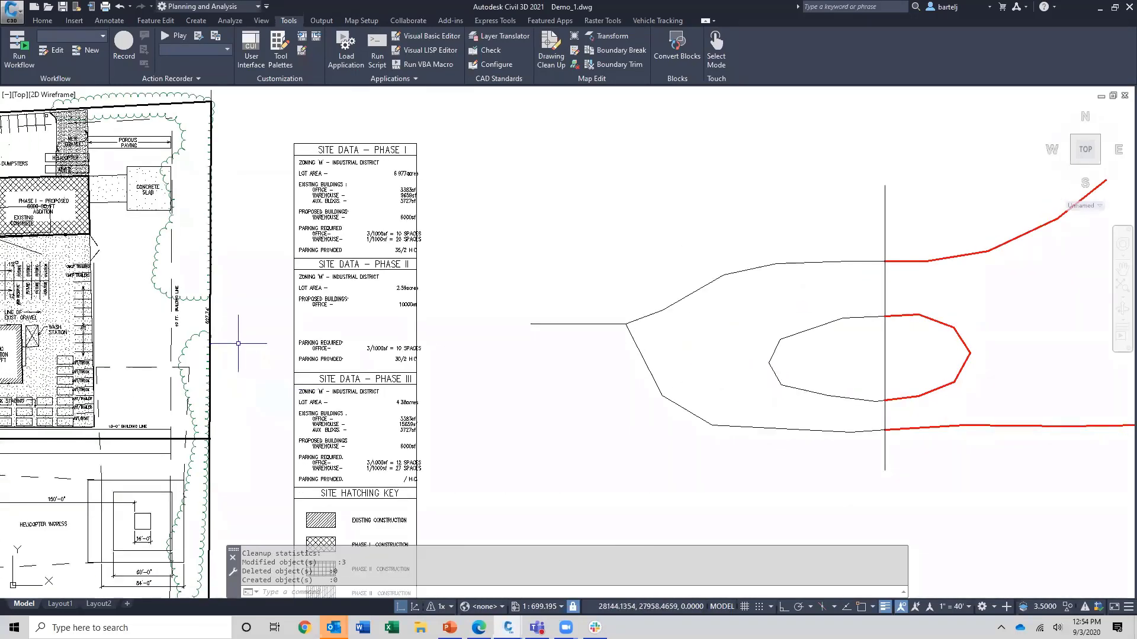
mouse_move(357, 325)
middle_down()
mouse_move(480, 264)
mouse_move(524, 315)
middle_up()
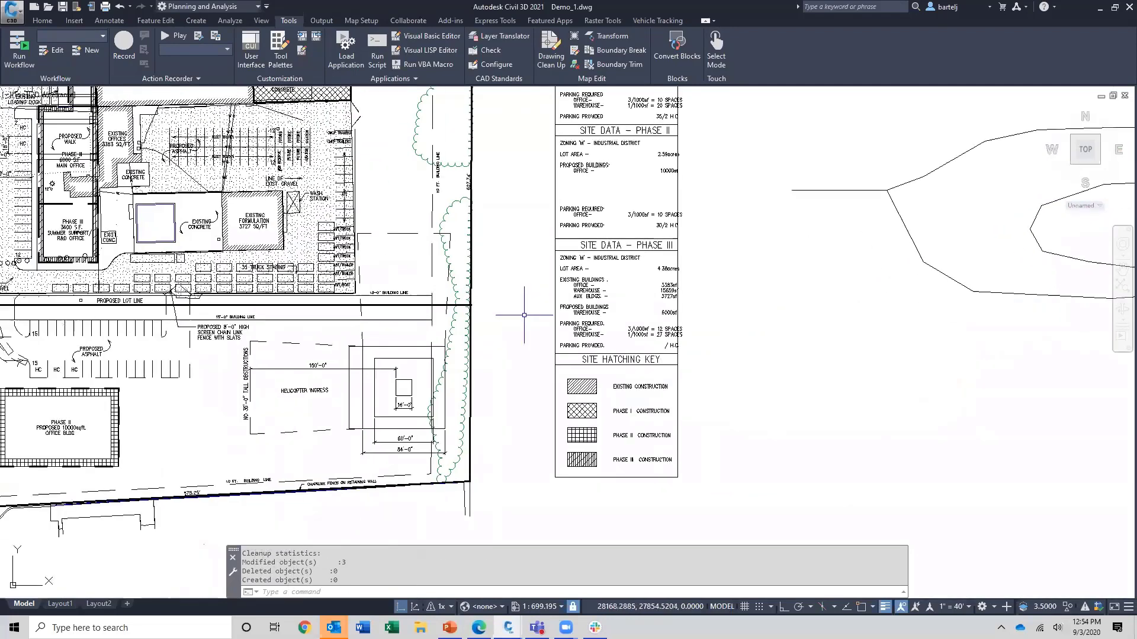
scroll(431, 426, up, 10)
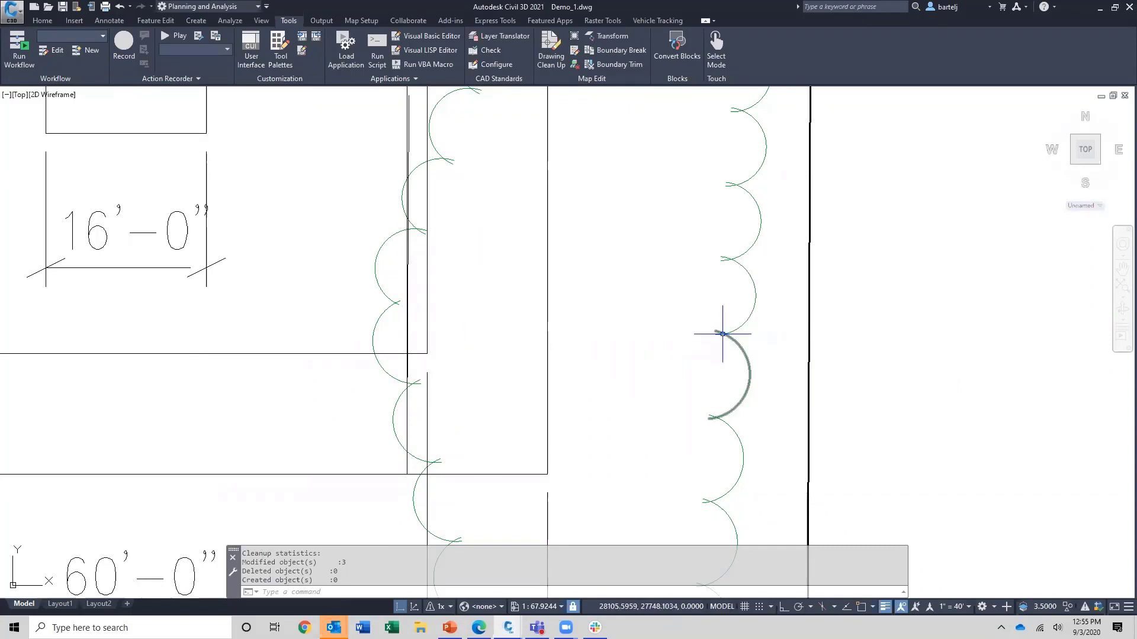
middle_drag(665, 457, 652, 246)
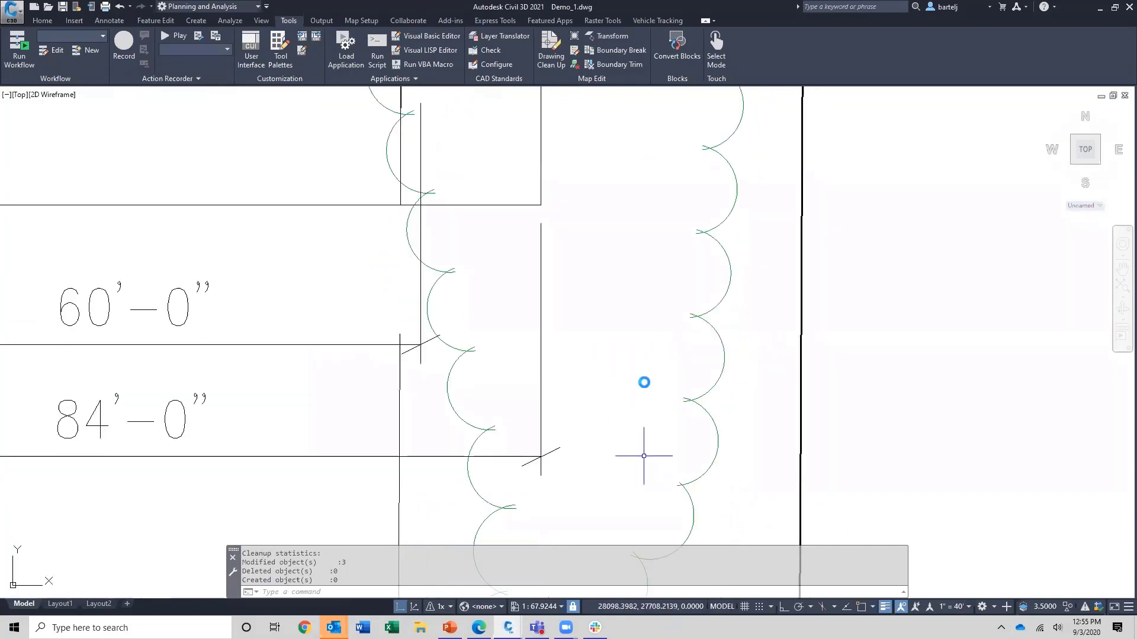
middle_drag(644, 455, 665, 183)
scroll(665, 198, down, 2)
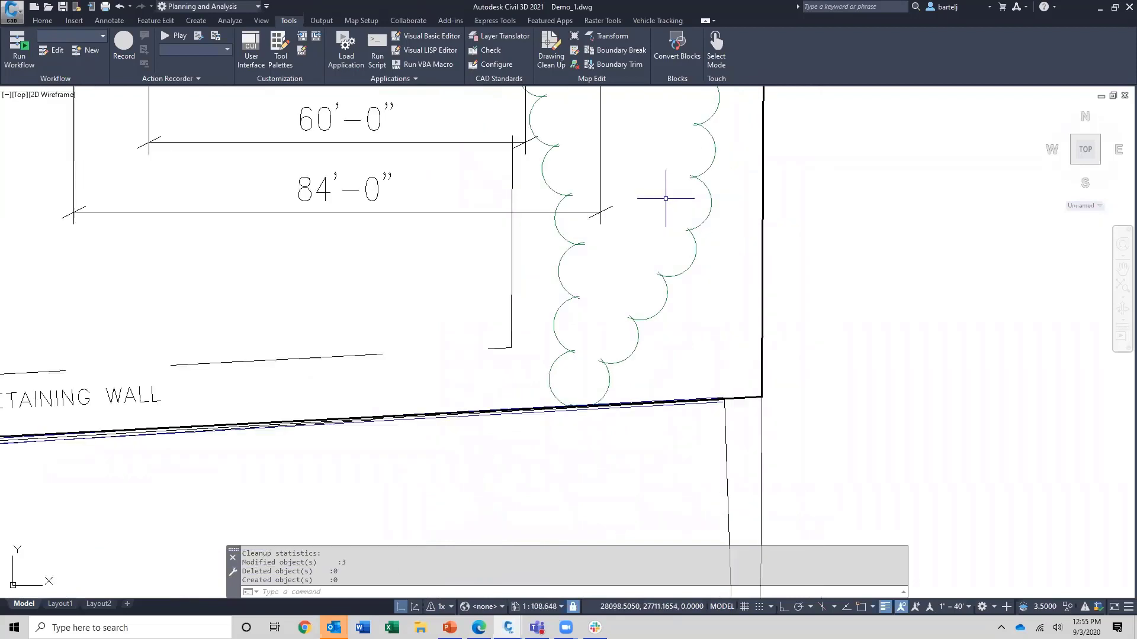
scroll(692, 121, up, 2)
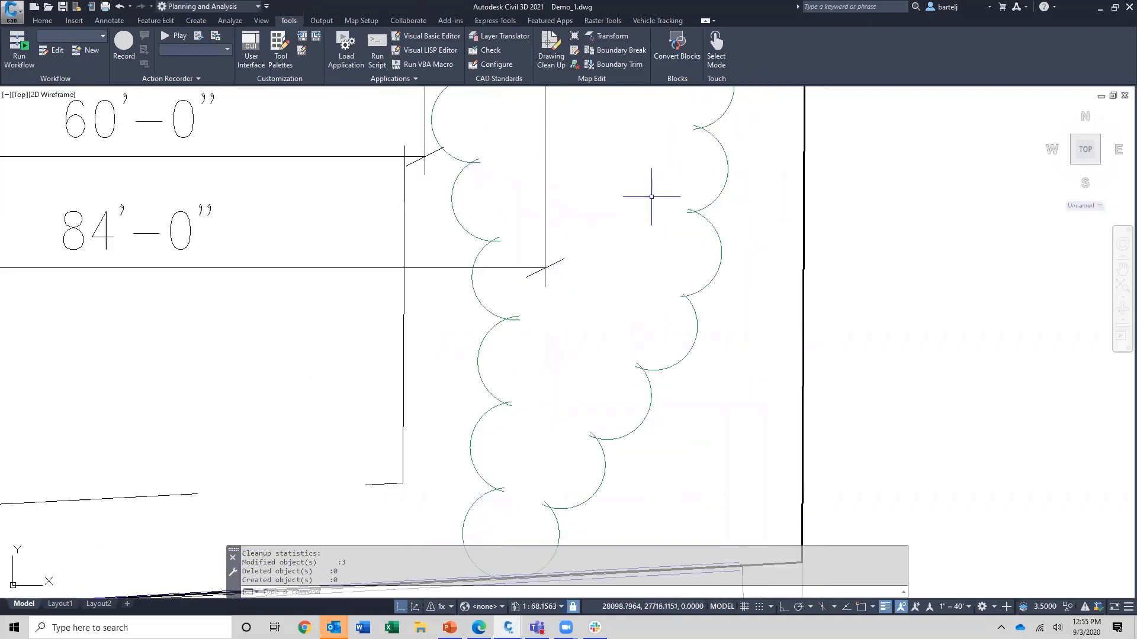
scroll(640, 237, down, 4)
scroll(605, 315, up, 4)
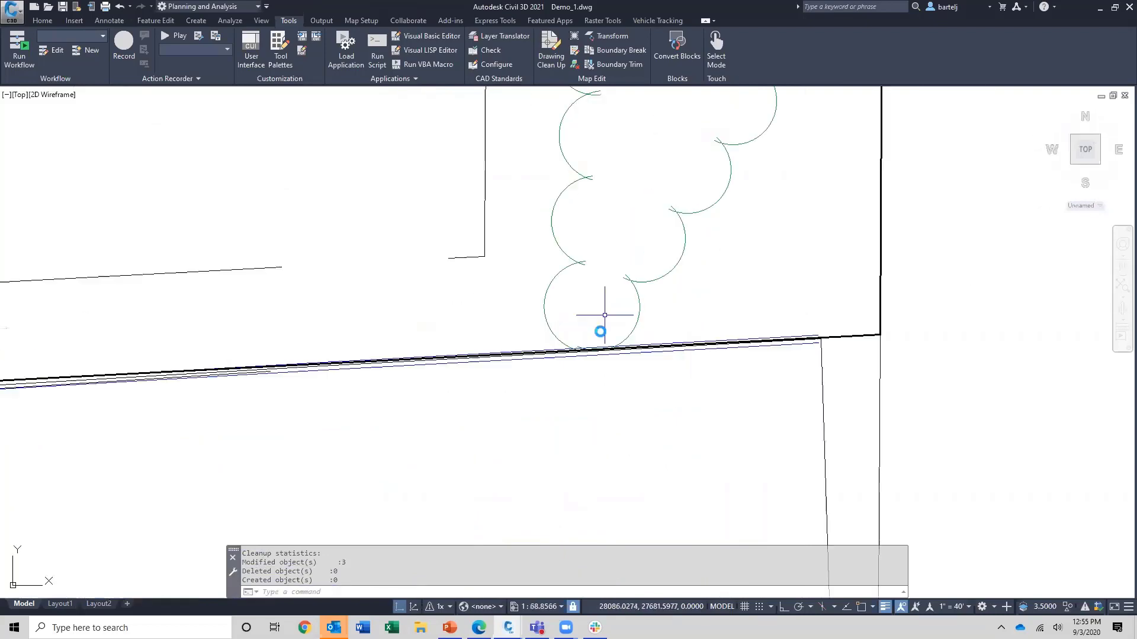
scroll(604, 315, up, 4)
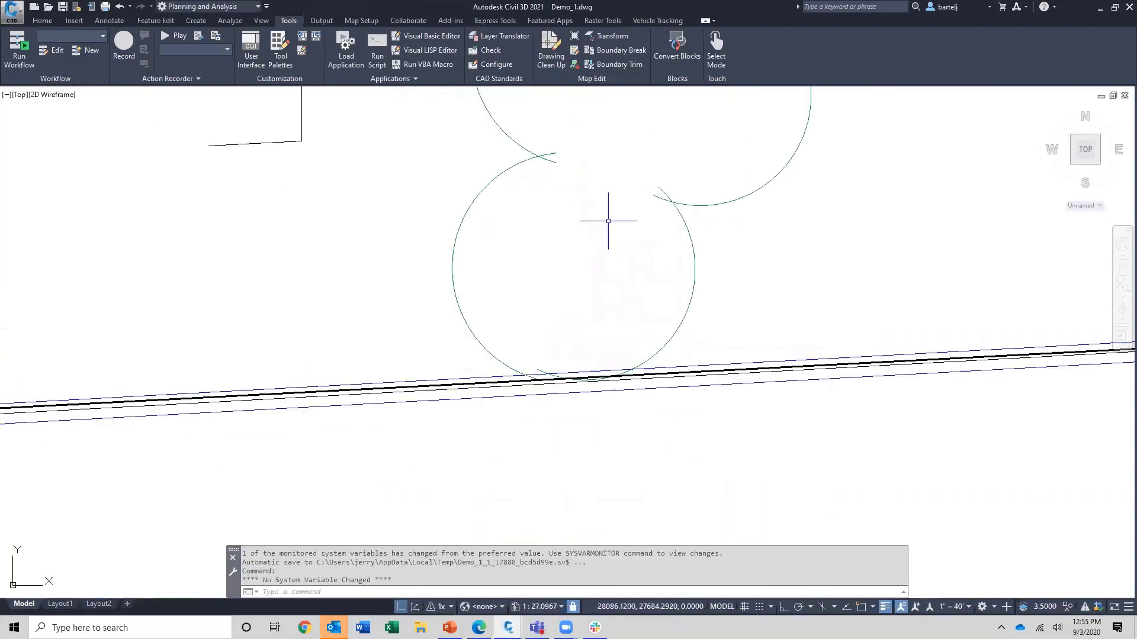
scroll(608, 221, down, 1)
scroll(580, 320, up, 3)
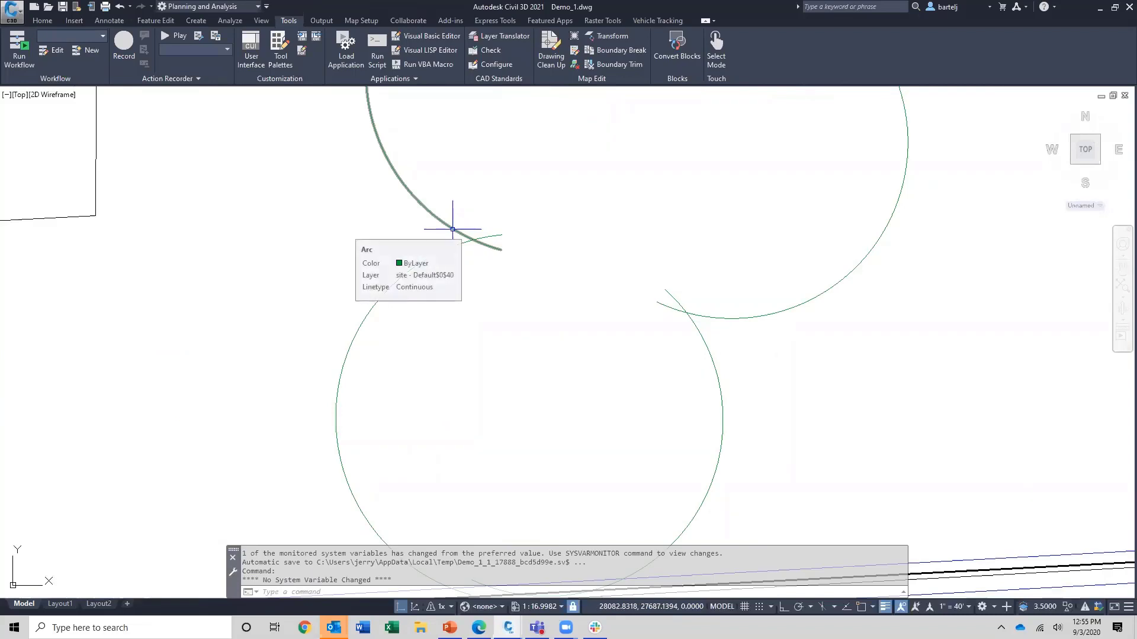
scroll(581, 233, down, 6)
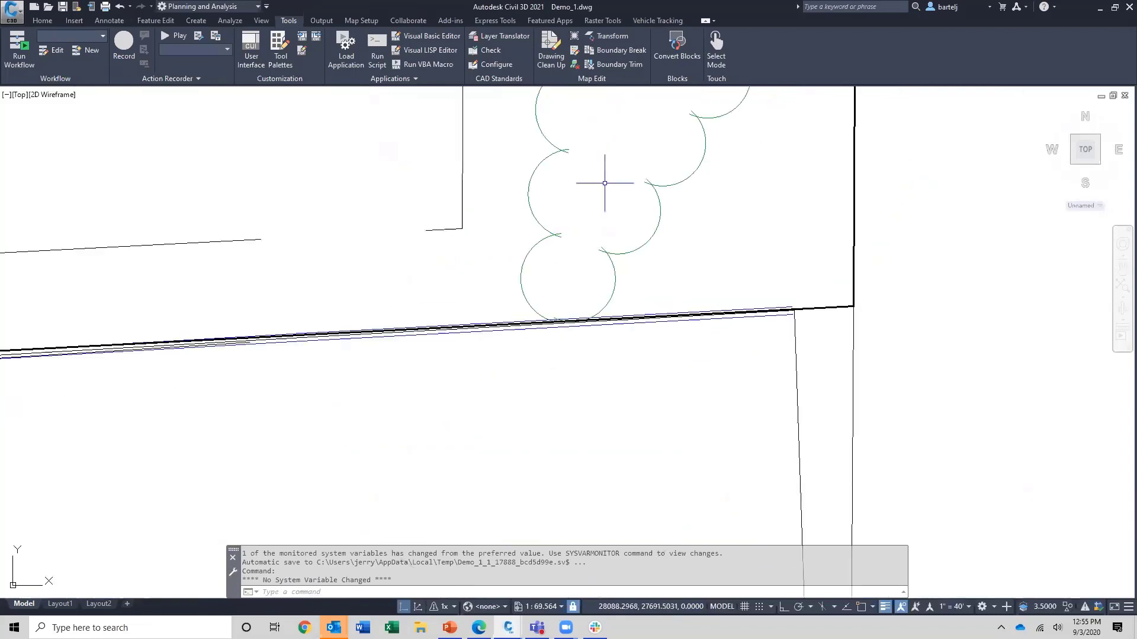
scroll(605, 195, down, 3)
middle_drag(604, 221, 550, 462)
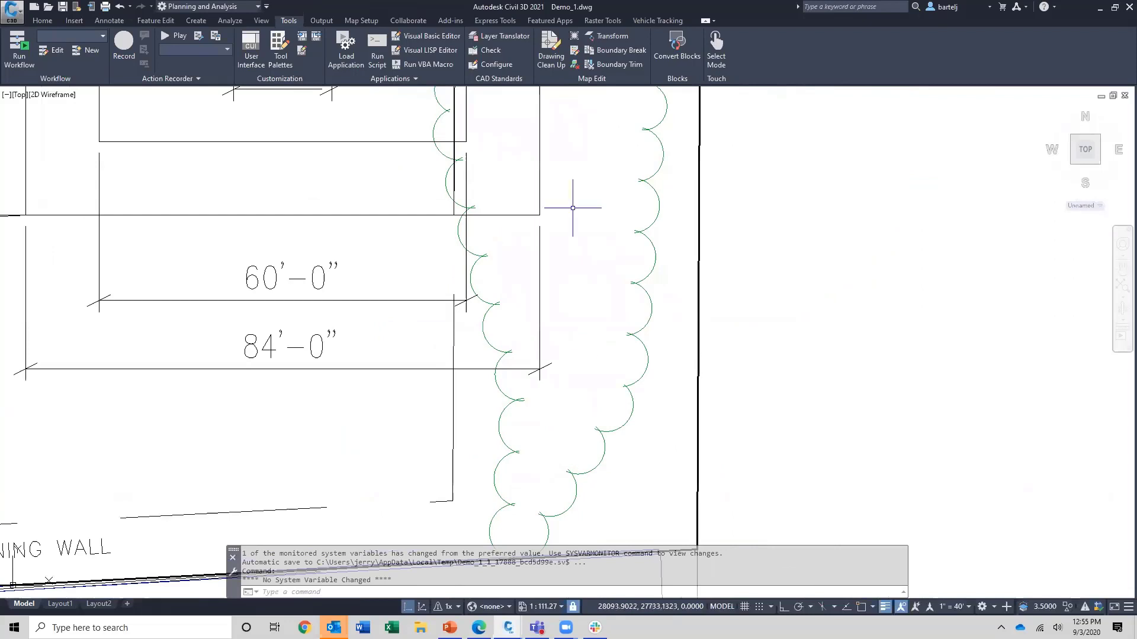
Start Drawing Clean Up and restrict it to the site - Default$0$40 layer
click(549, 54)
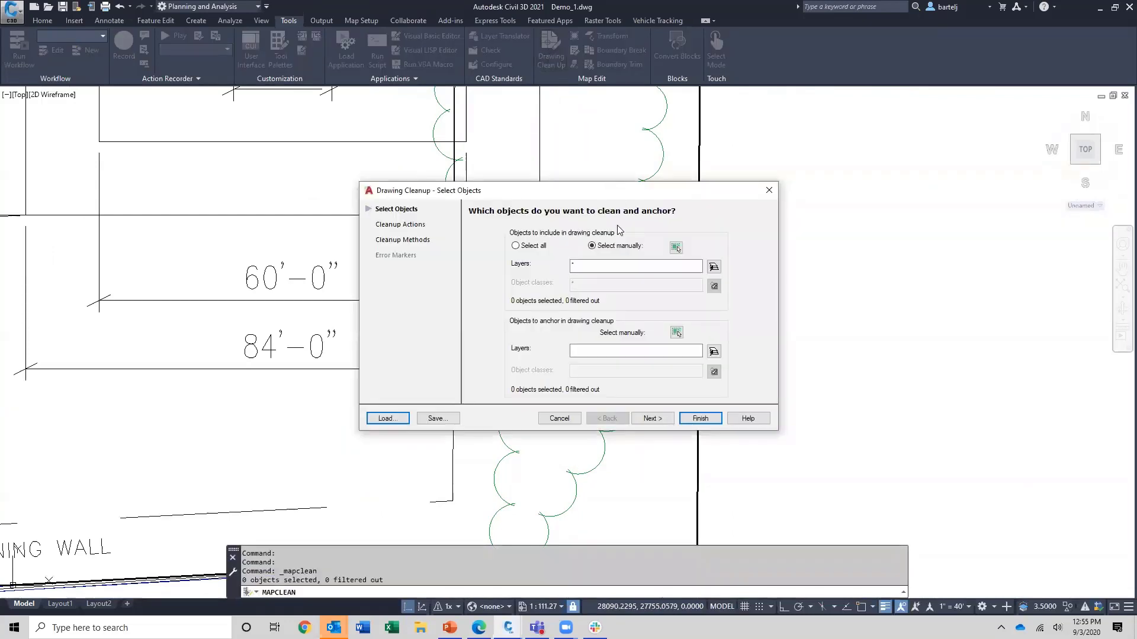
click(713, 267)
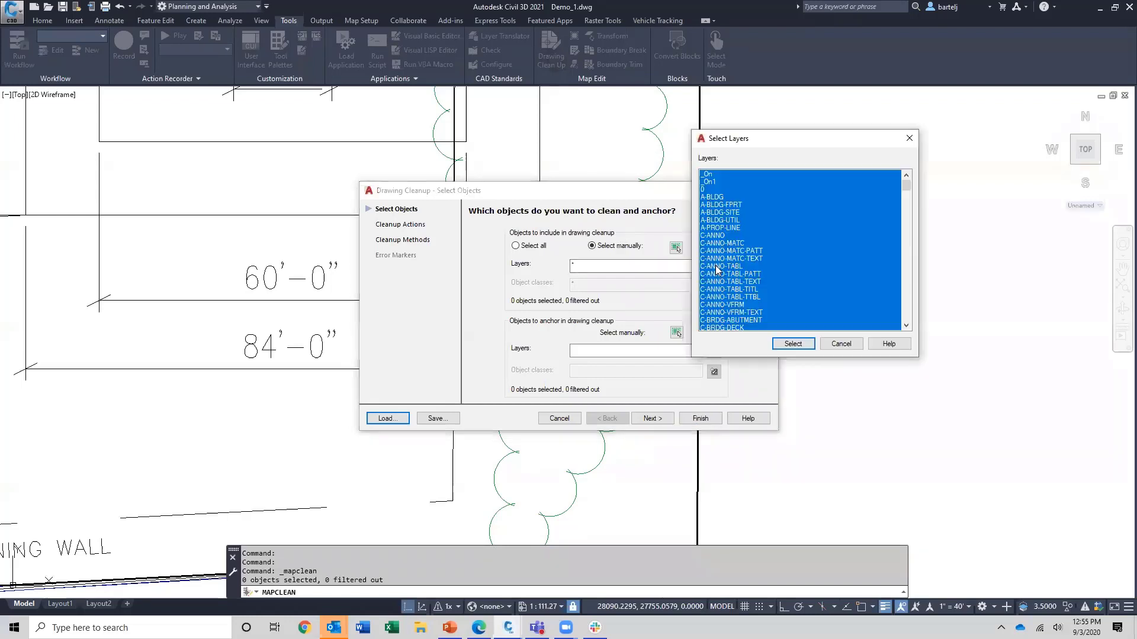
drag(905, 189, 922, 289)
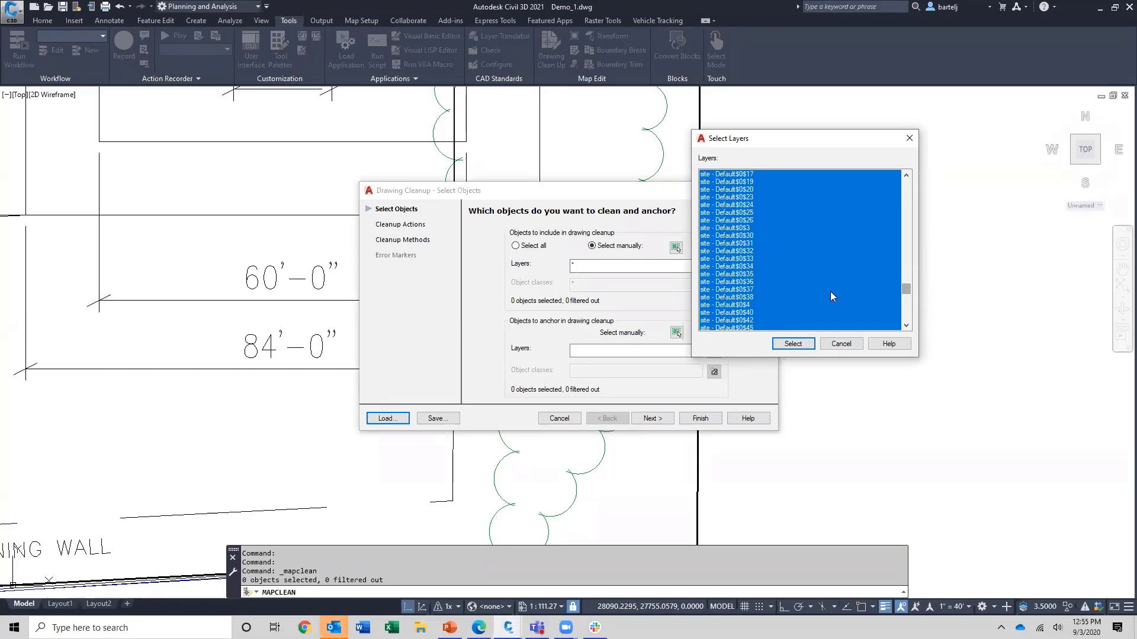
click(749, 311)
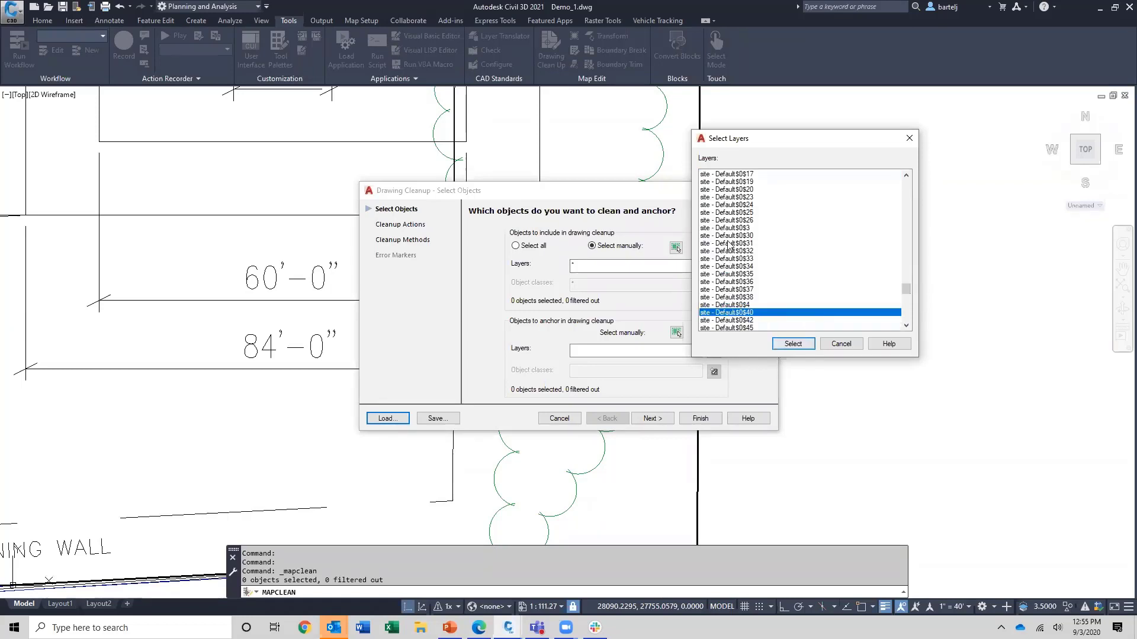
click(794, 344)
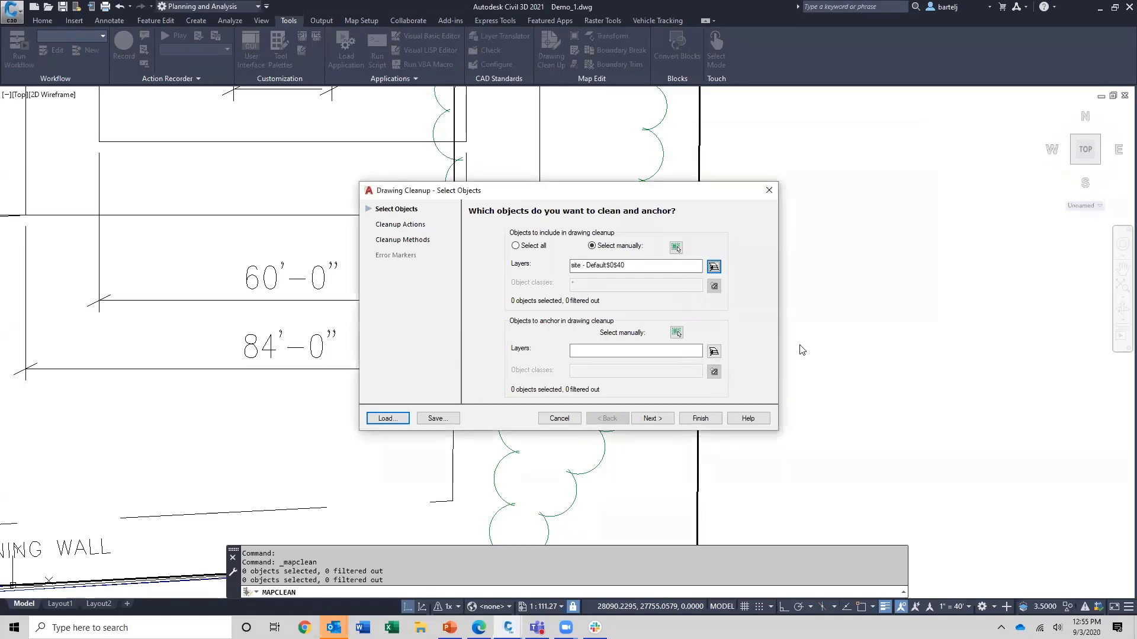
Include all objects on that layer and advance to the cleanup actions
click(652, 419)
click(632, 339)
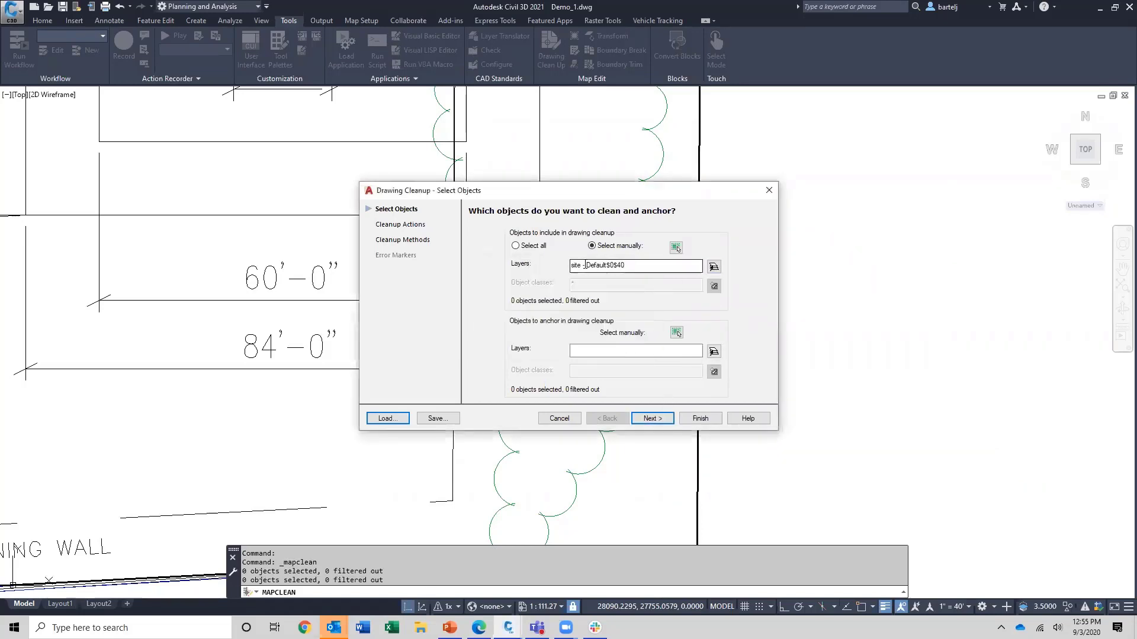
click(515, 246)
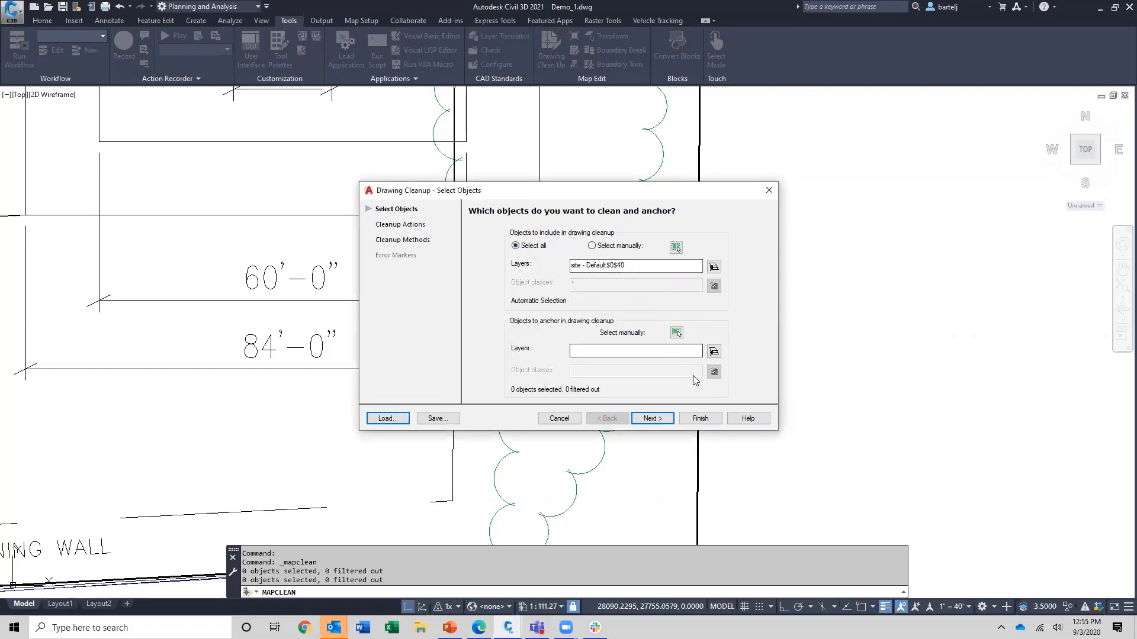
click(651, 419)
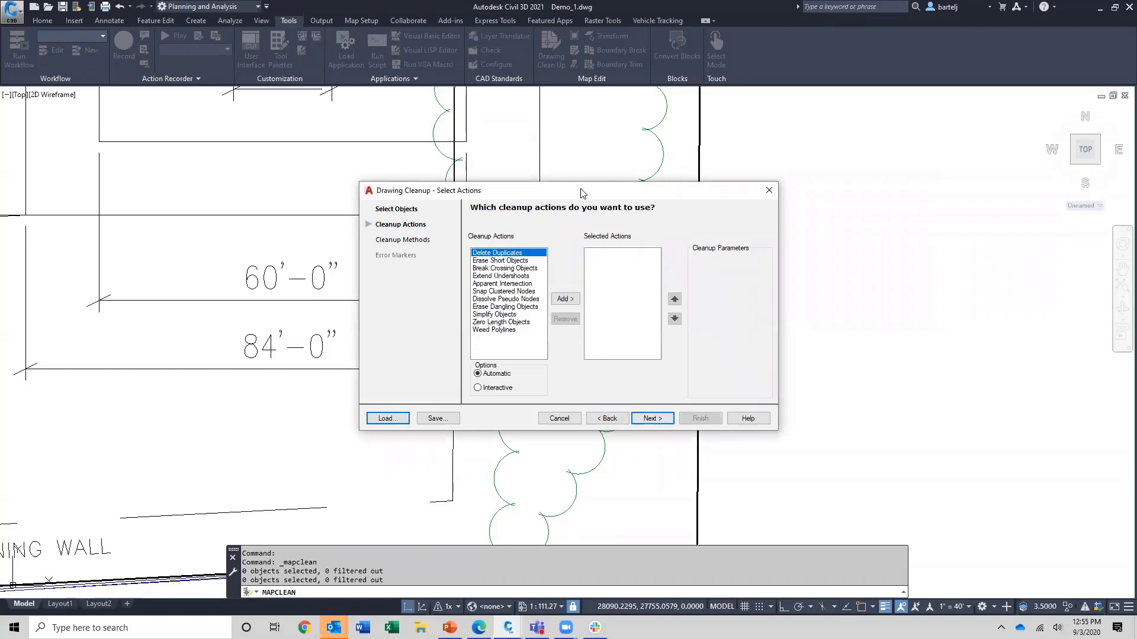
Add Delete Duplicates and Break Crossing Objects to the cleanup actions
drag(583, 193, 892, 202)
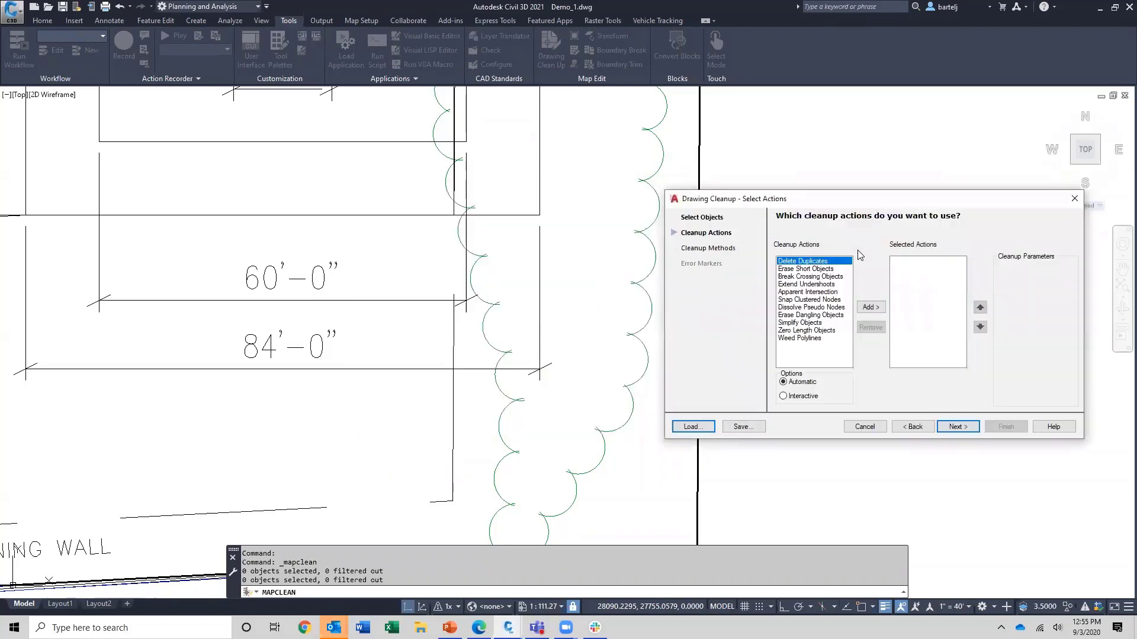
click(869, 308)
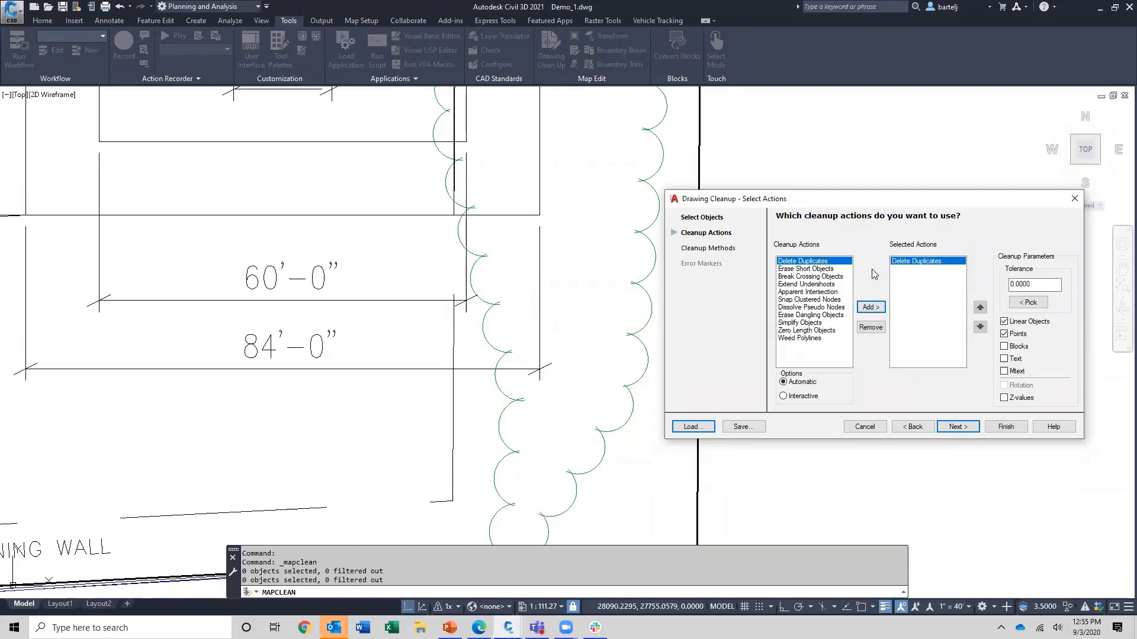
click(838, 277)
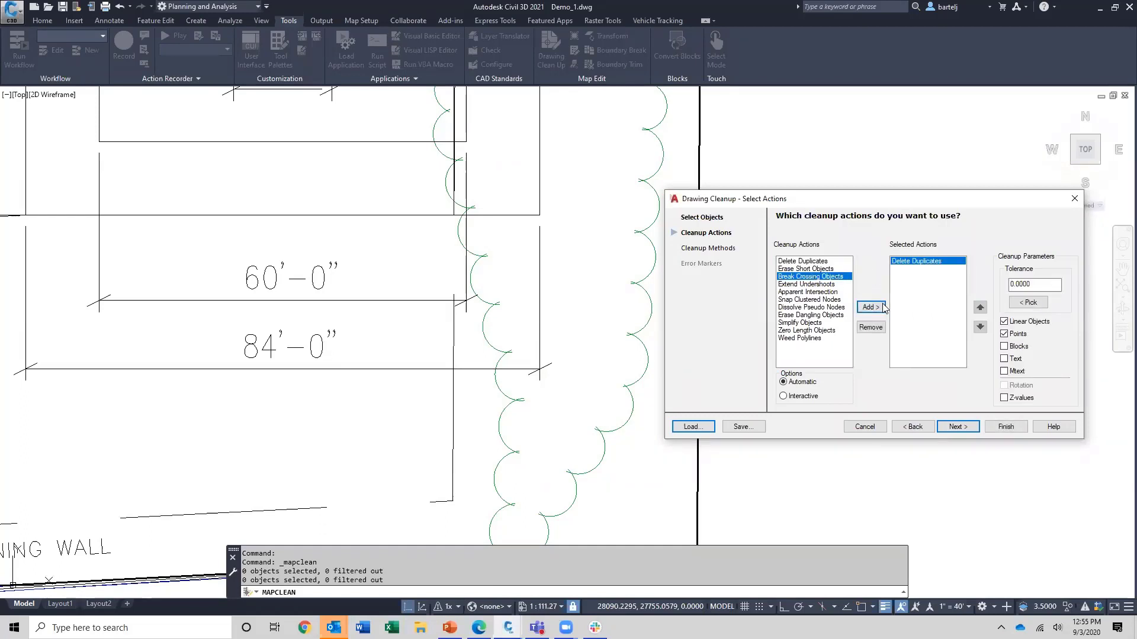
click(873, 308)
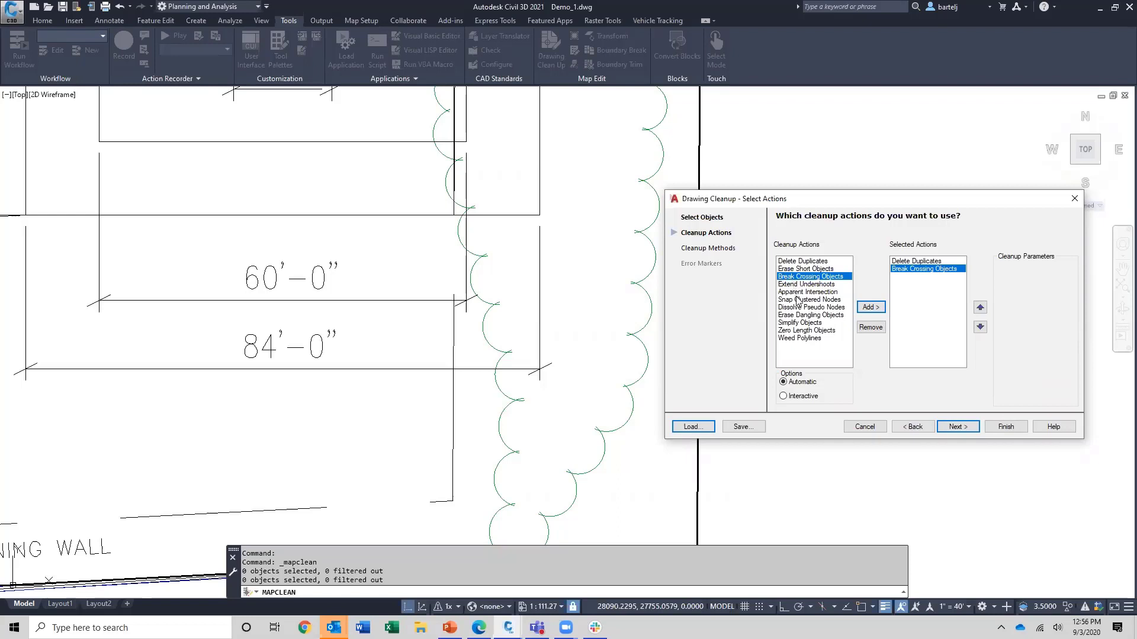
Add Erase Dangling Objects with a picked tolerance of 3.3325
click(799, 316)
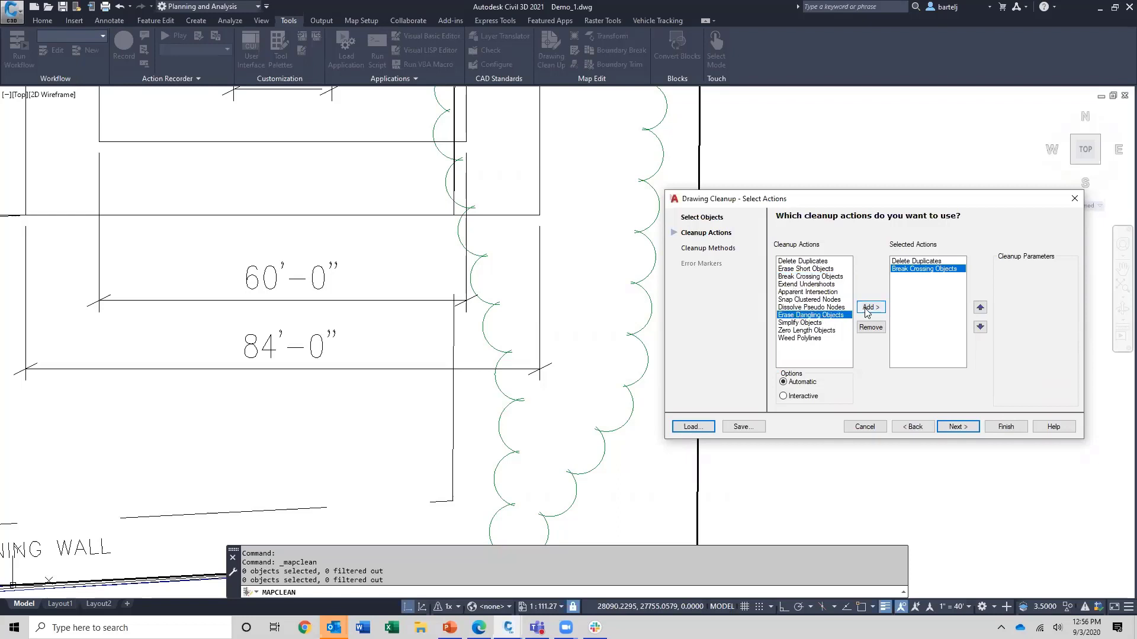
click(868, 308)
click(1028, 302)
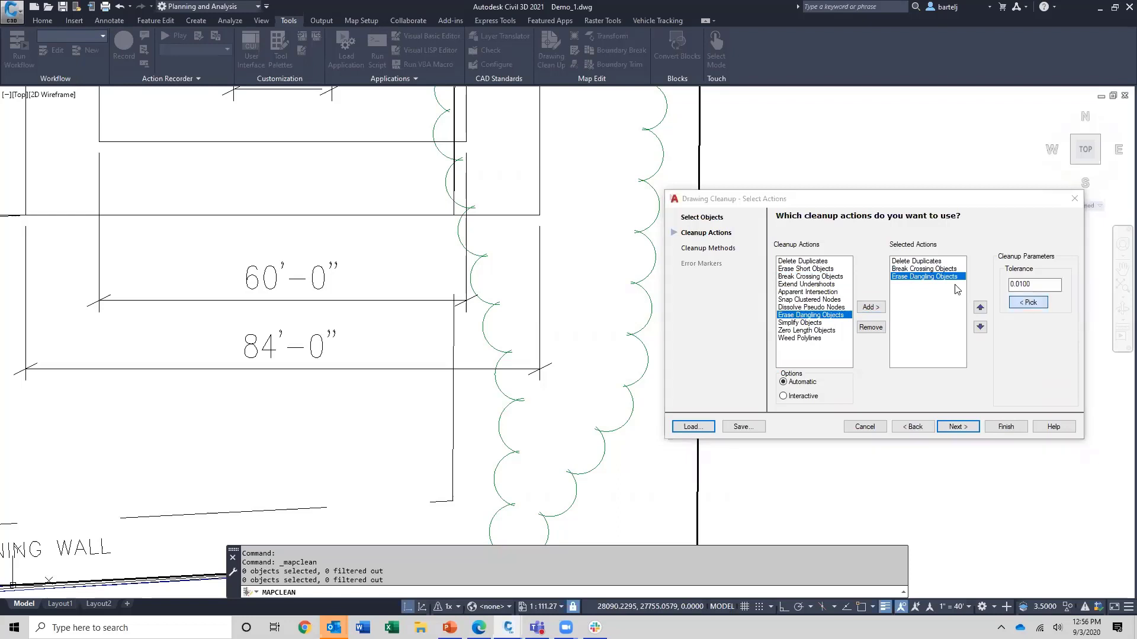
click(483, 256)
click(497, 255)
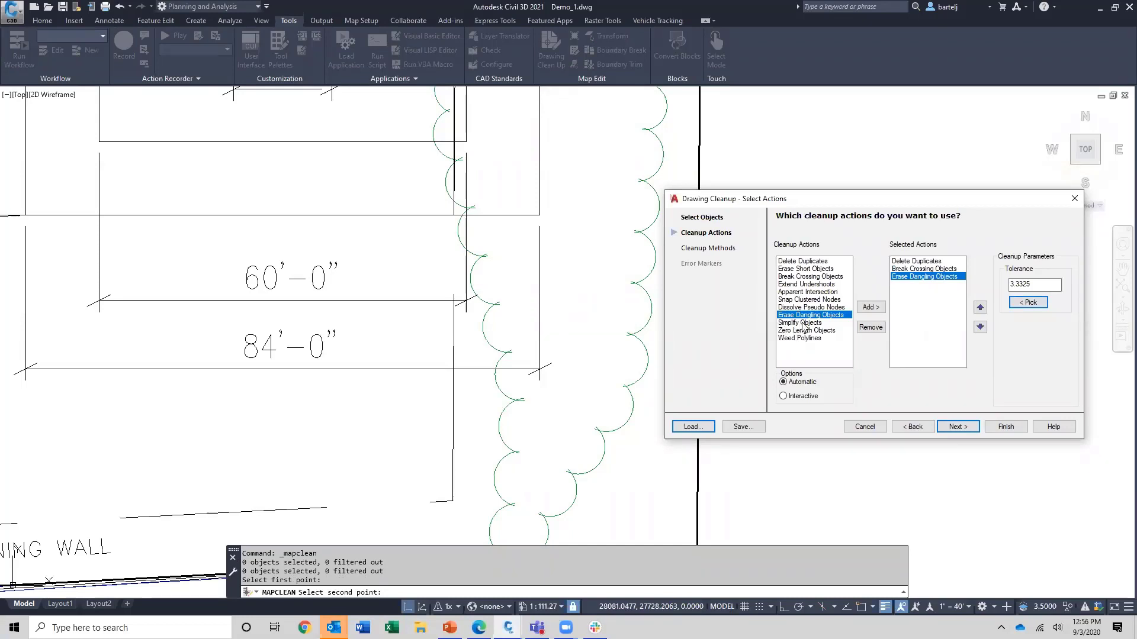
Add Snap Clustered Nodes and begin picking its tolerance in the drawing
click(809, 300)
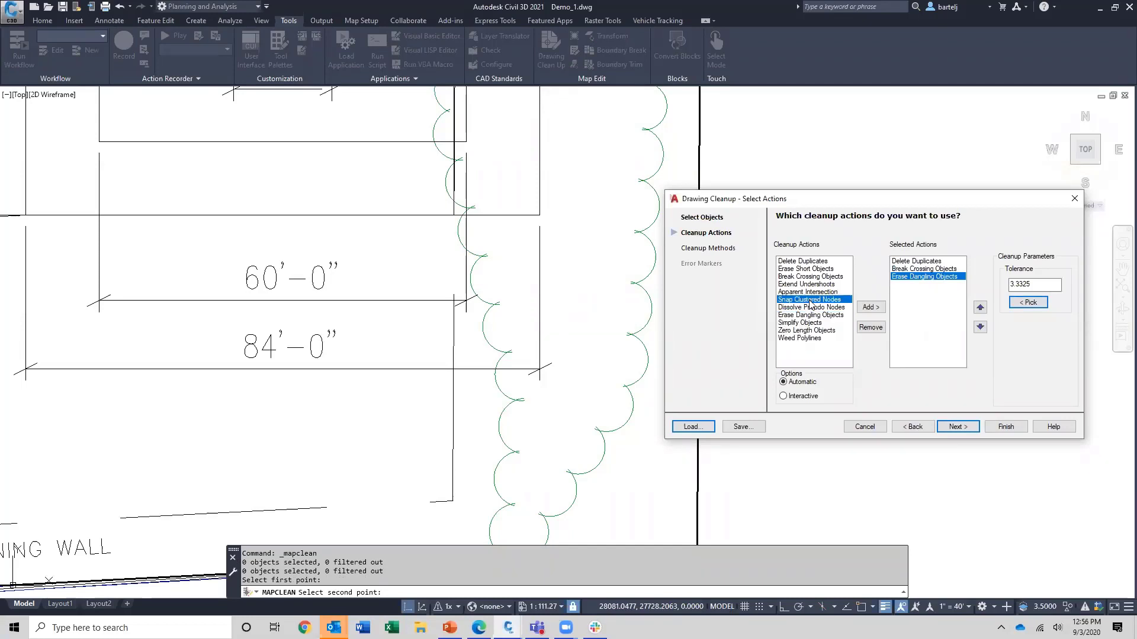
click(865, 307)
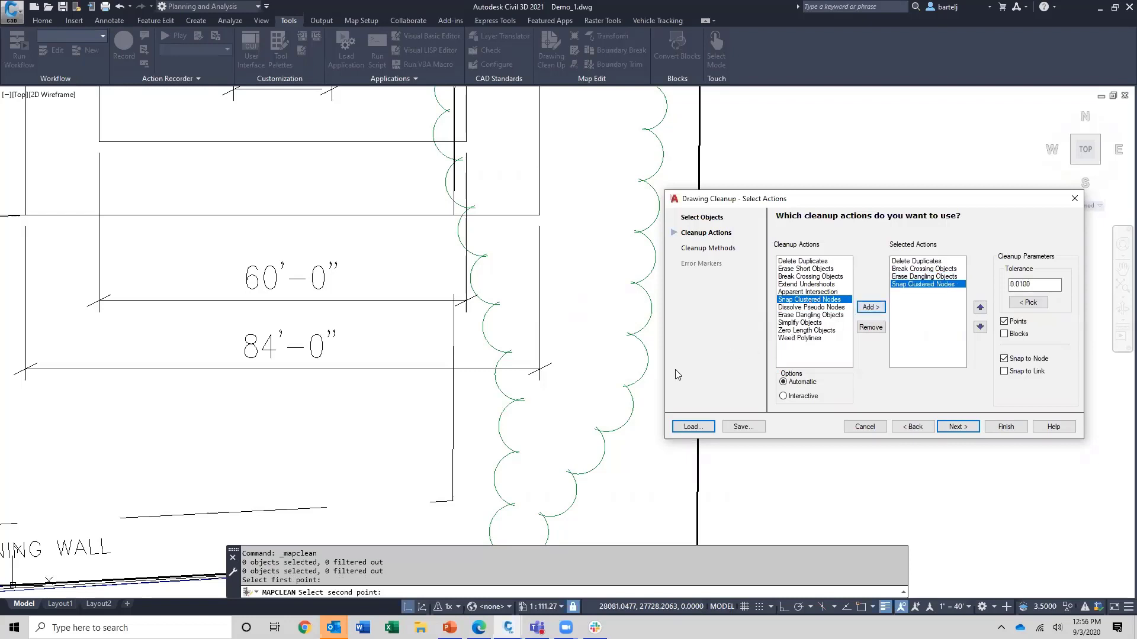
click(1030, 302)
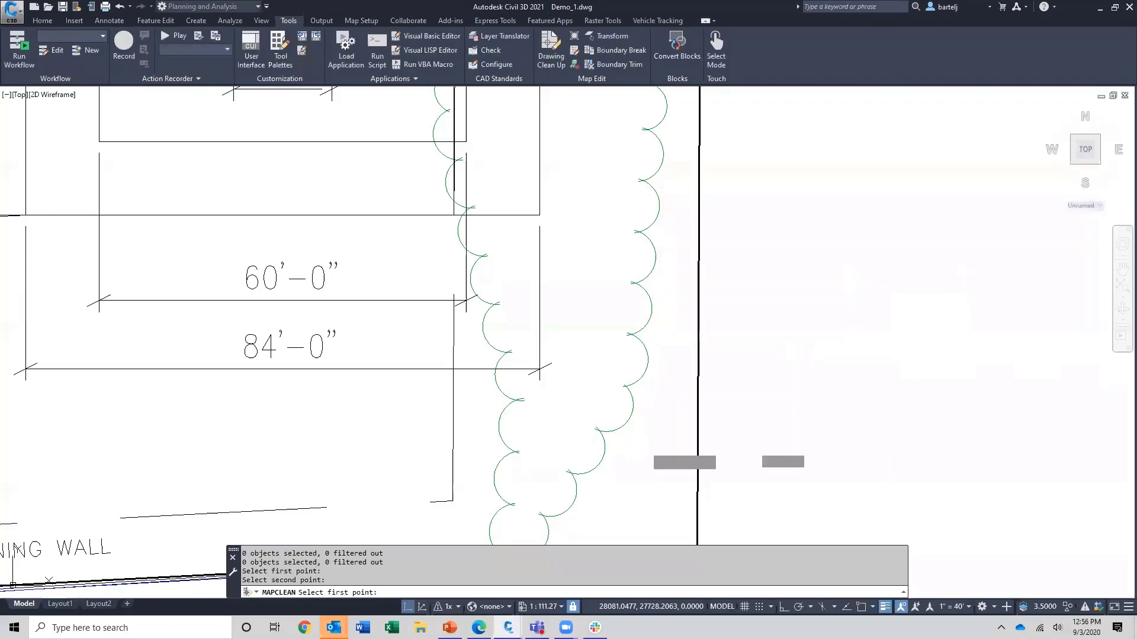
Set the Snap Clustered Nodes tolerance to 0.7728 by picking two points near the lowest tree circle
middle_drag(636, 454, 669, 308)
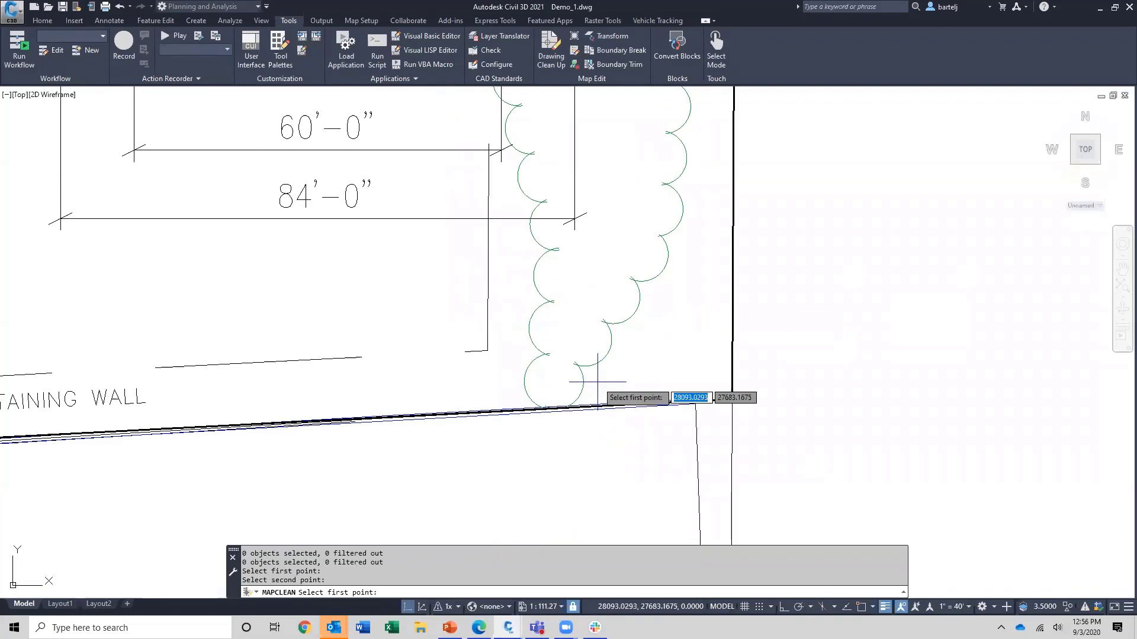
scroll(532, 402, up, 6)
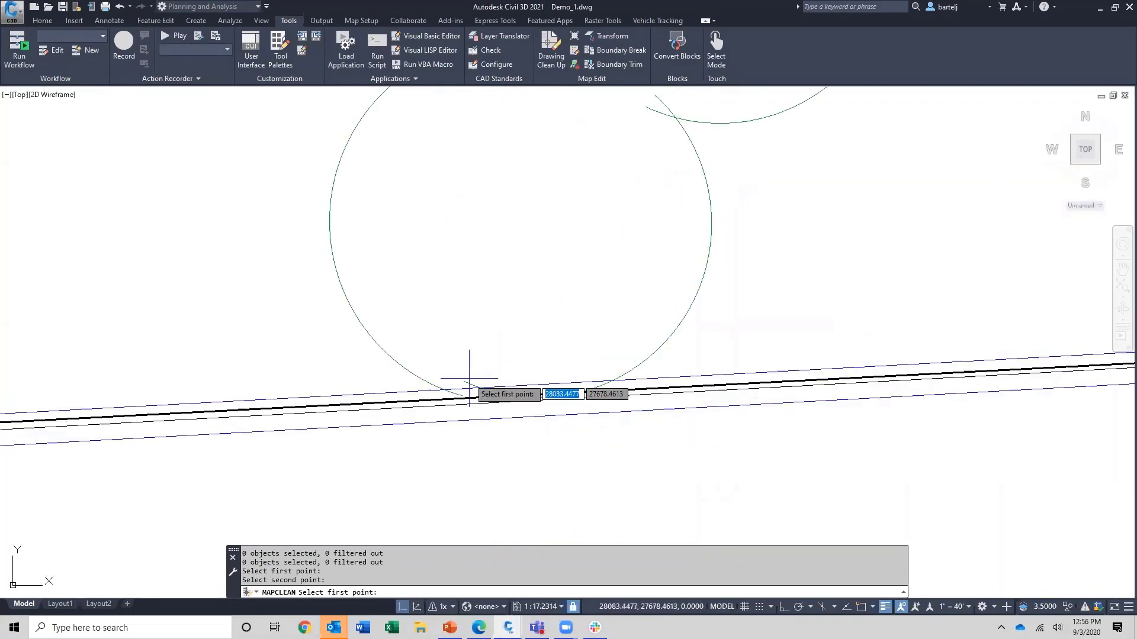
click(459, 401)
click(460, 396)
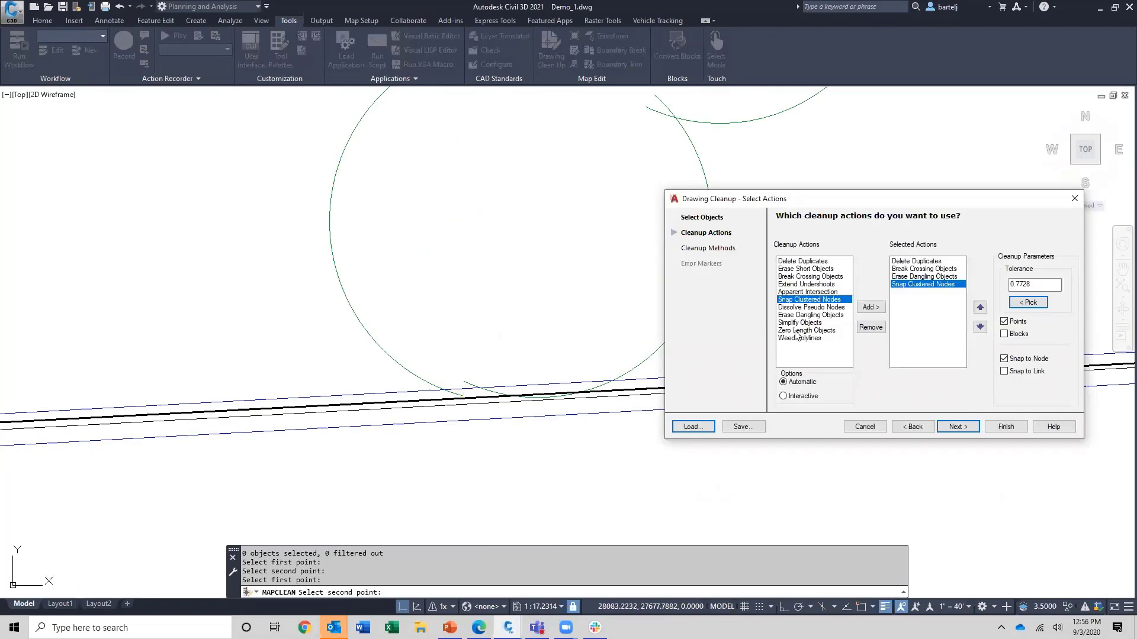
Add Dissolve Pseudo Nodes and run the cleanup
click(812, 307)
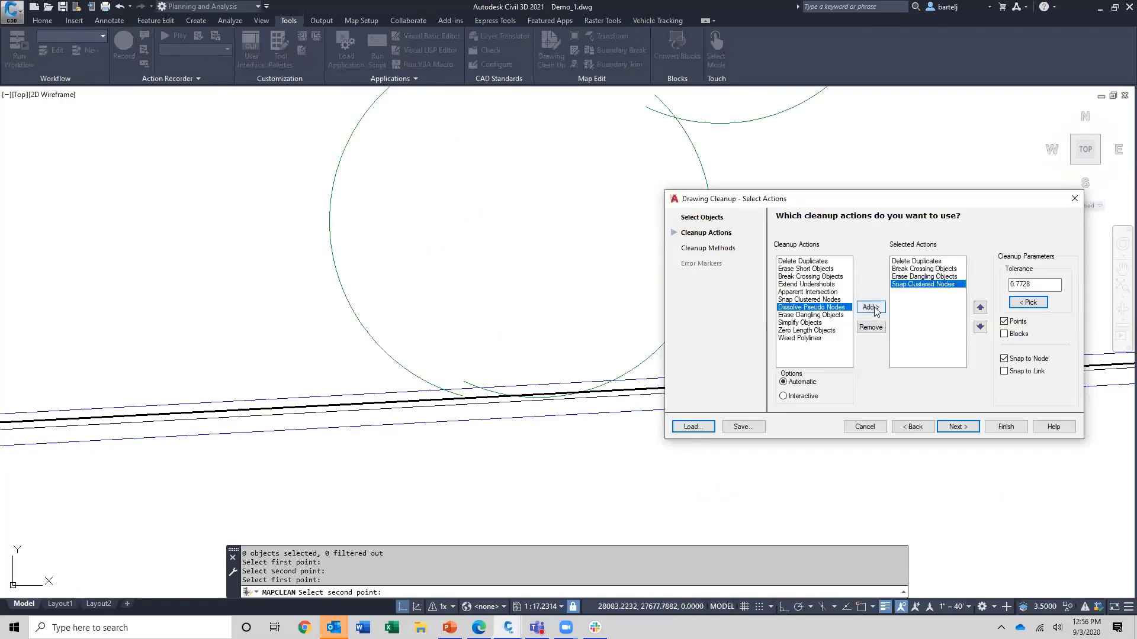
click(870, 308)
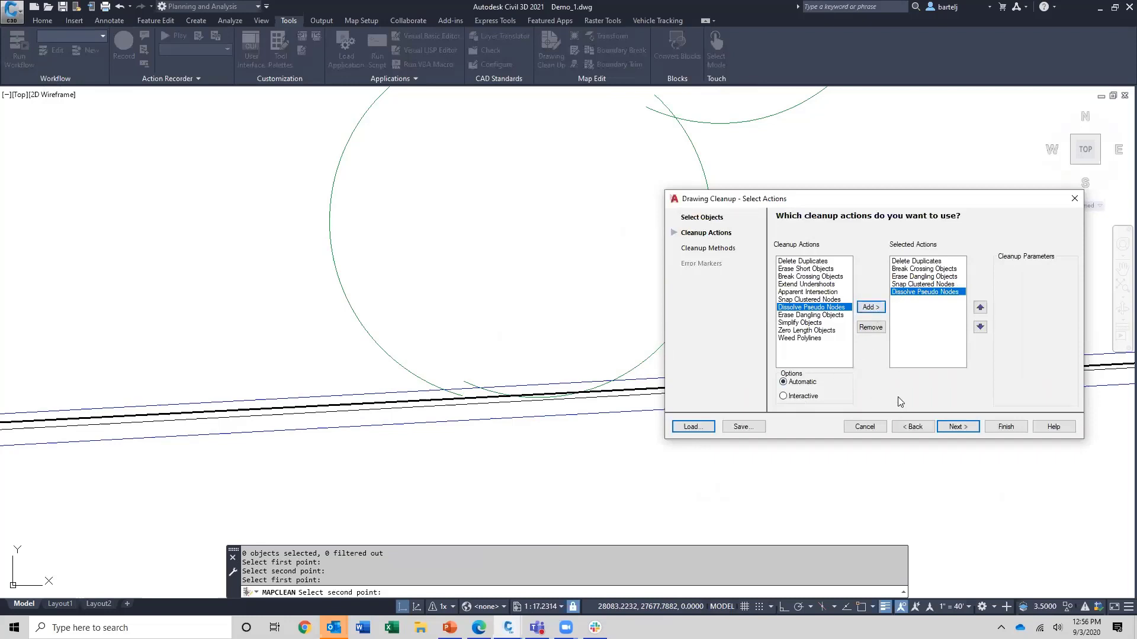
click(1005, 427)
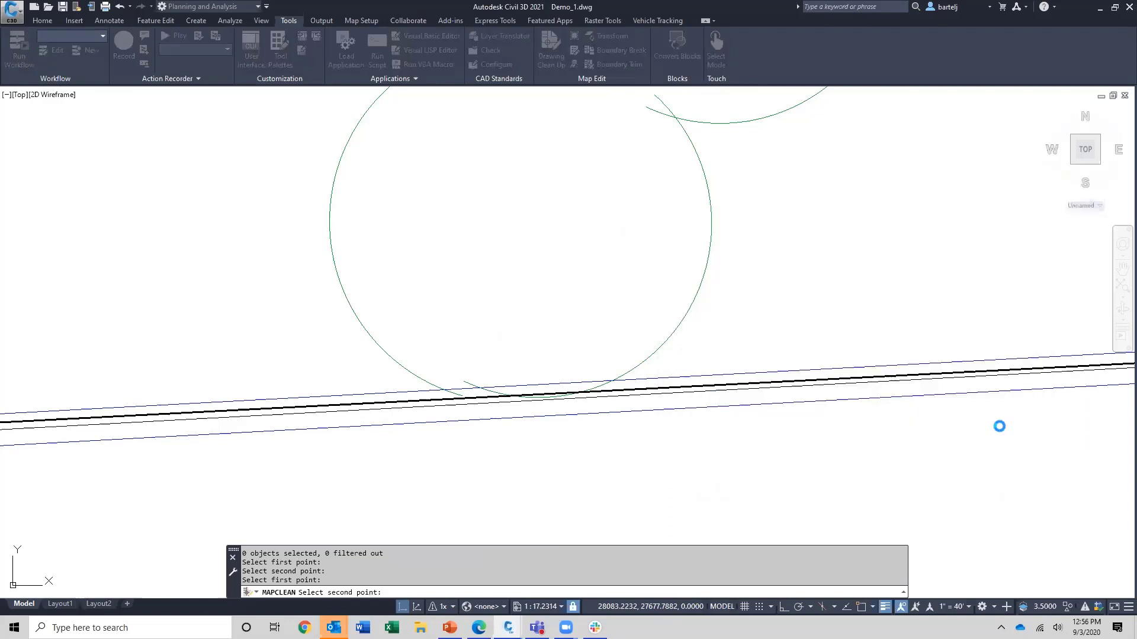
Zoom out and pan down to the cleaned east tree line and Phase I area, clearing the selection
scroll(843, 266, down, 4)
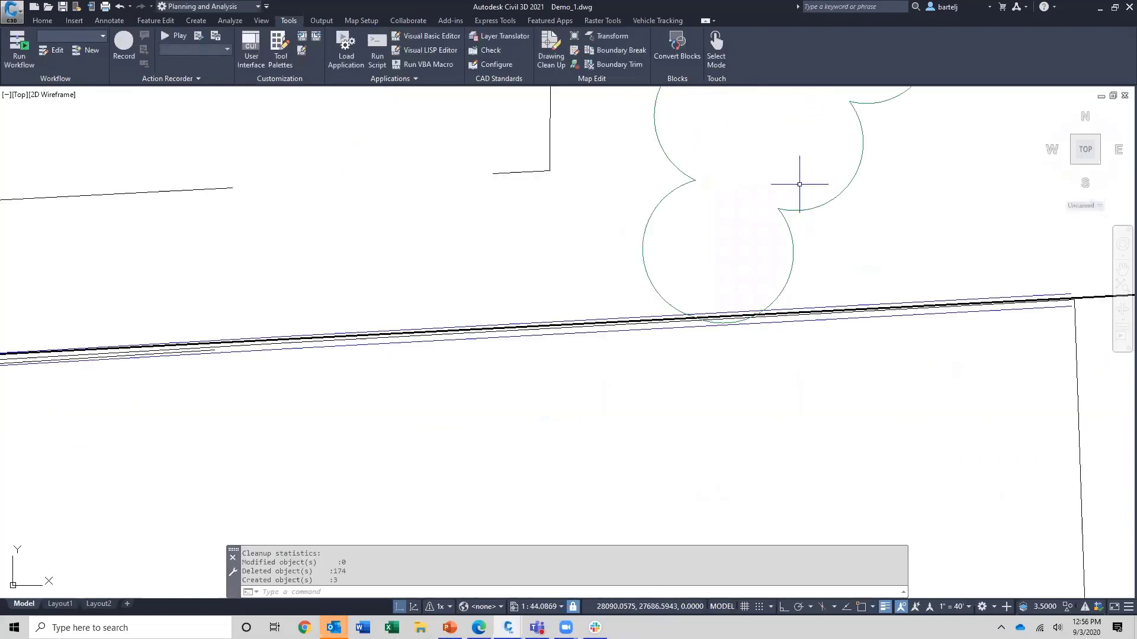
scroll(669, 385, down, 5)
scroll(671, 376, down, 5)
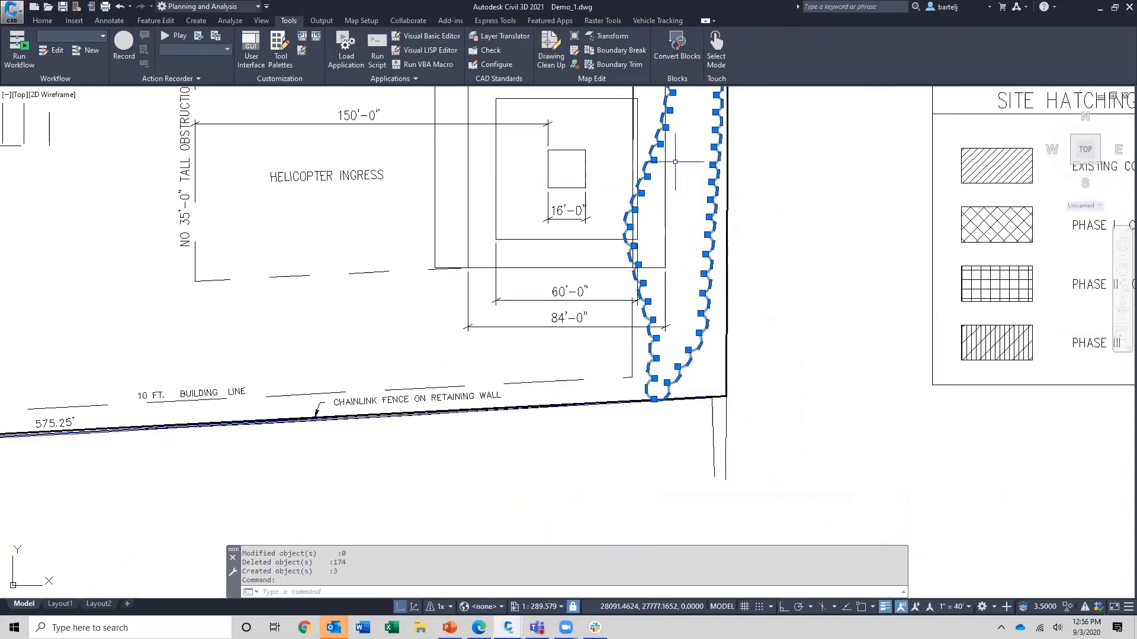
scroll(709, 252, down, 3)
middle_drag(674, 270, 681, 457)
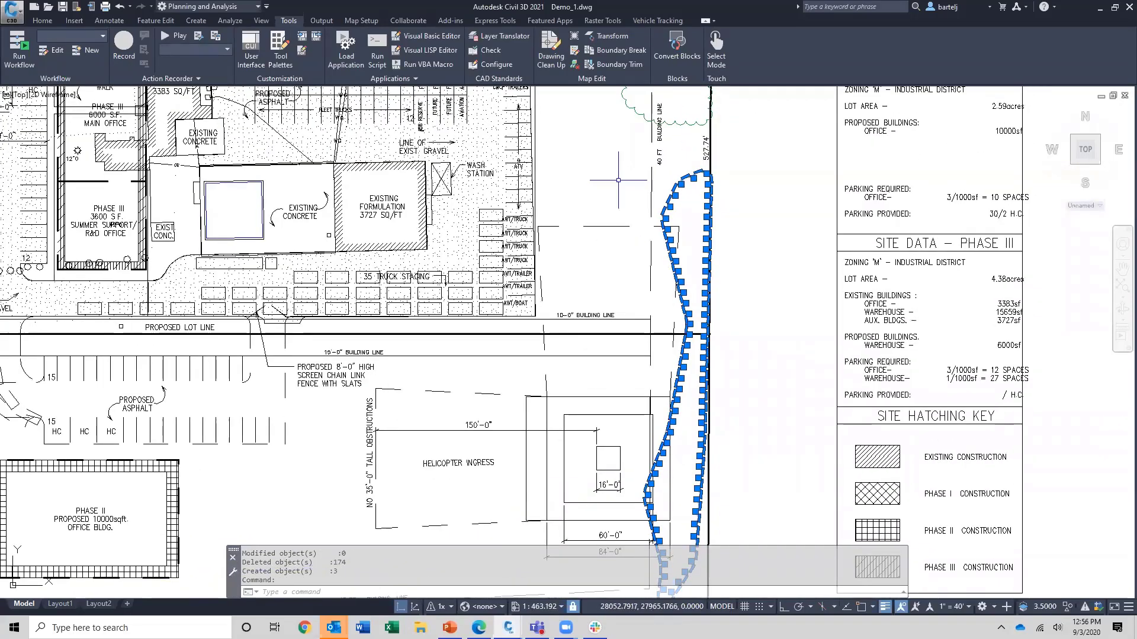
middle_drag(618, 176, 620, 325)
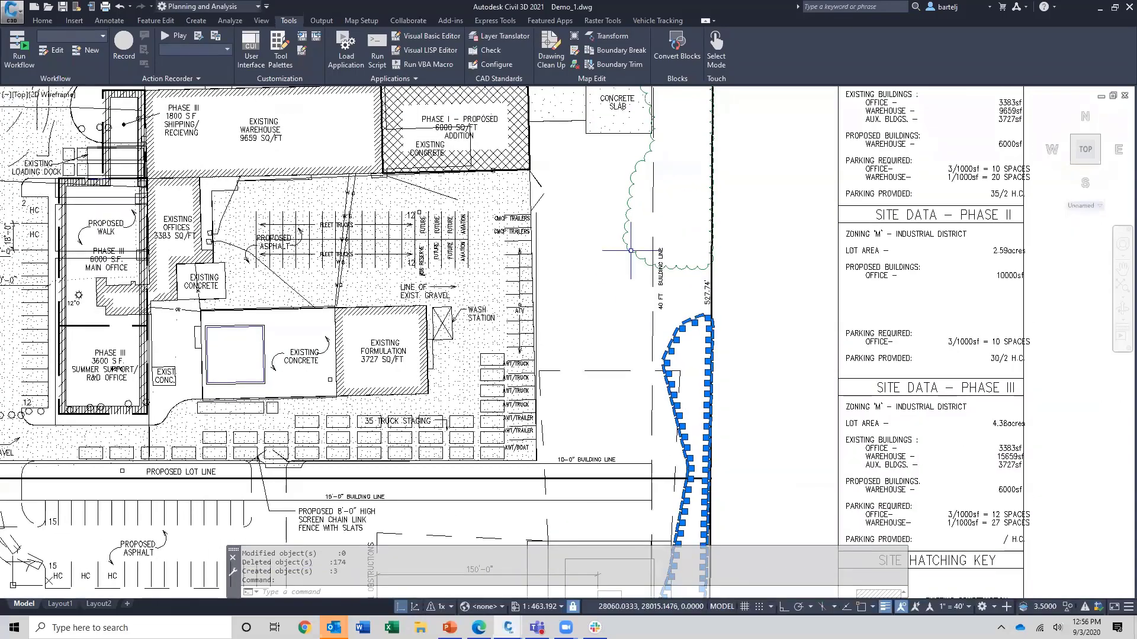
middle_drag(630, 251, 632, 308)
mouse_move(687, 177)
middle_down()
mouse_move(694, 324)
mouse_move(683, 299)
mouse_move(683, 190)
middle_up()
scroll(680, 320, down, 2)
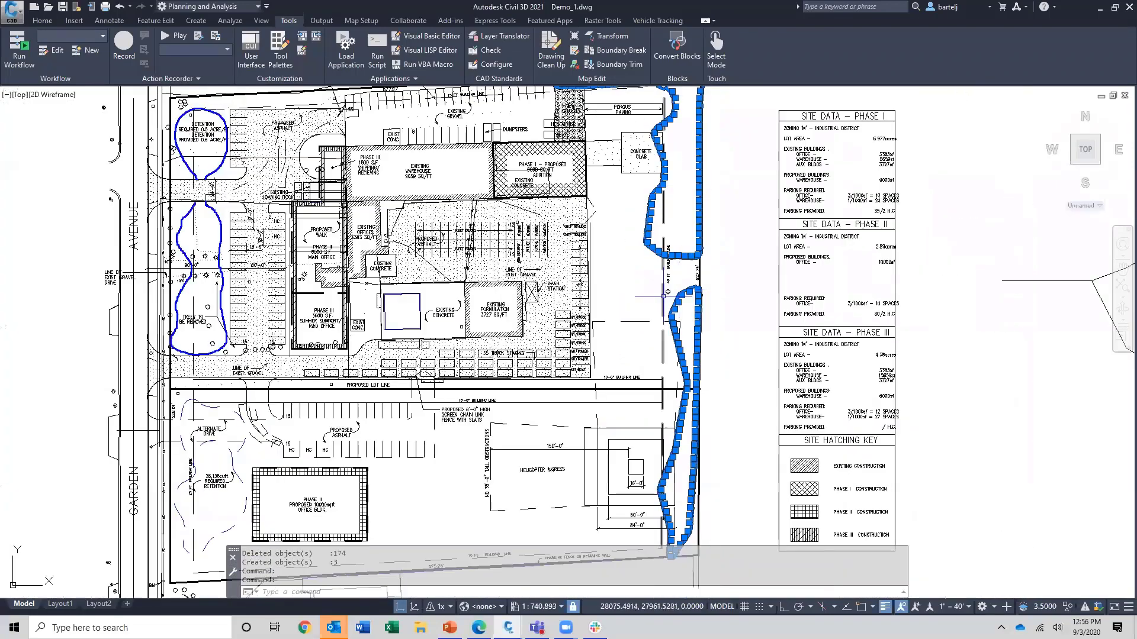
key(Escape)
key(Escape)
scroll(662, 273, up, 2)
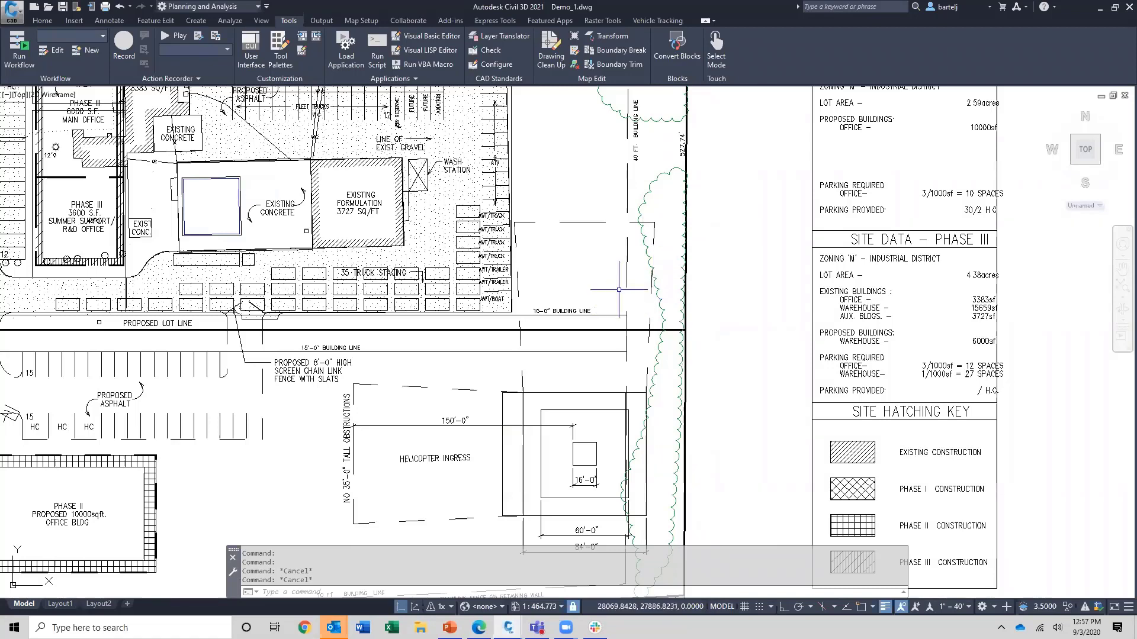
Save the cleanup settings as profile td.dpf in the Demo folder and run the cleanup
click(548, 49)
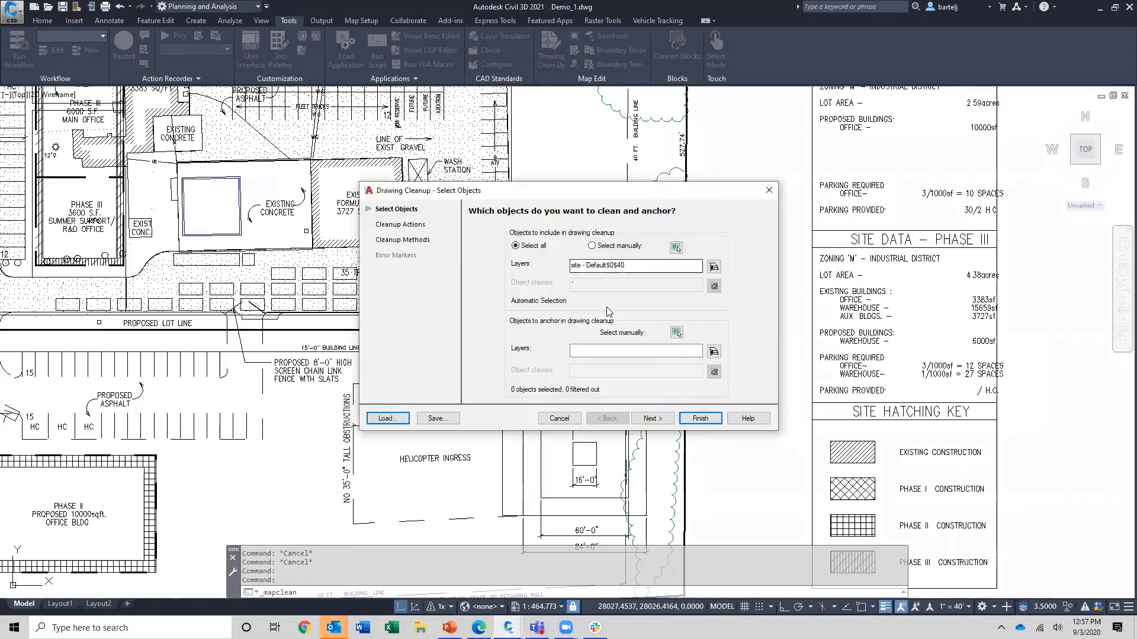
click(437, 419)
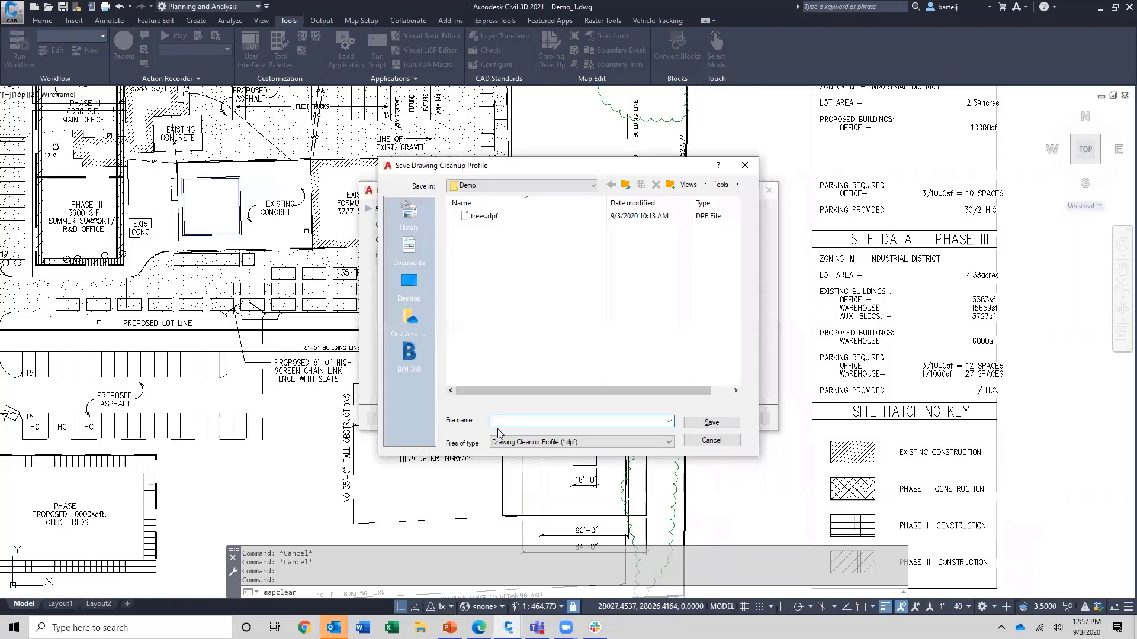
text(dtd)
click(700, 421)
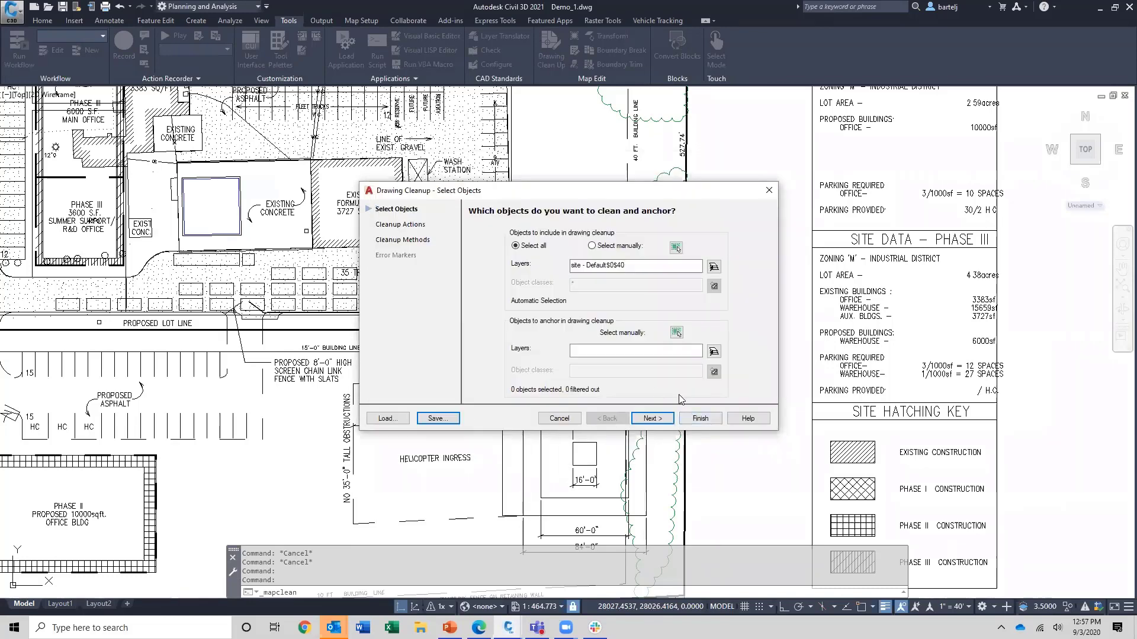
click(699, 419)
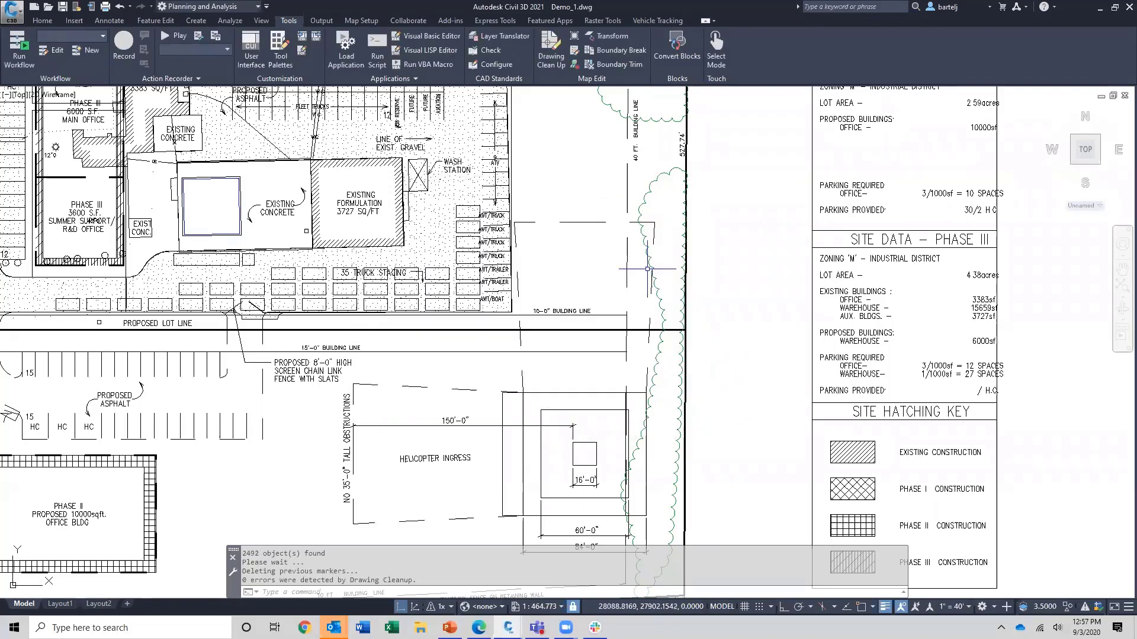
Reopen Drawing Clean Up, check the saved profiles list, then cancel without loading
click(548, 55)
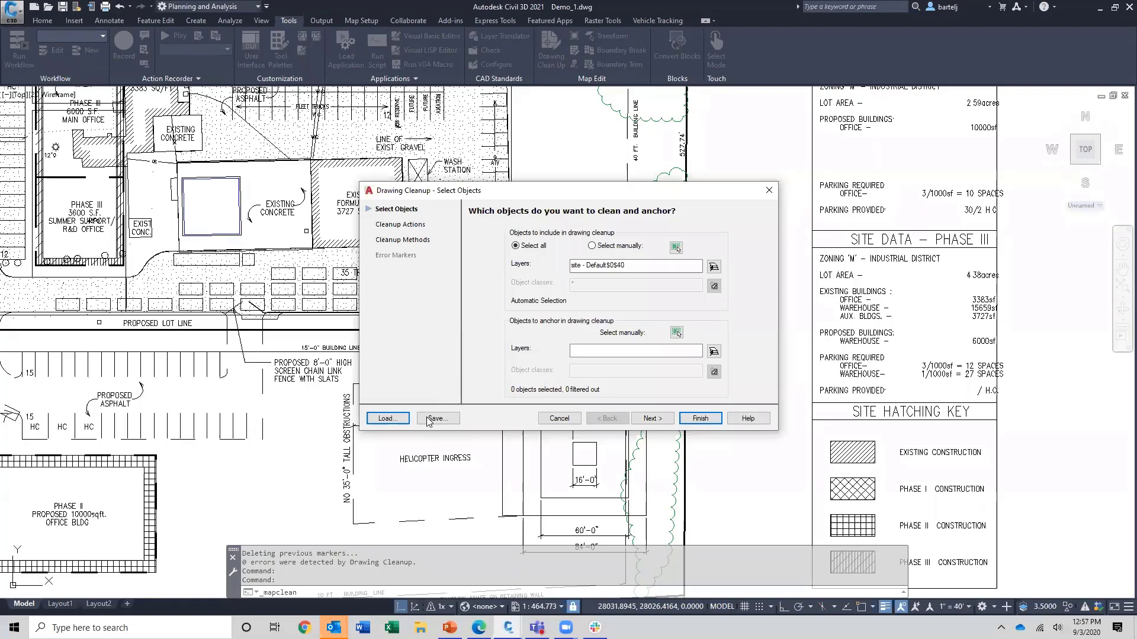
click(386, 418)
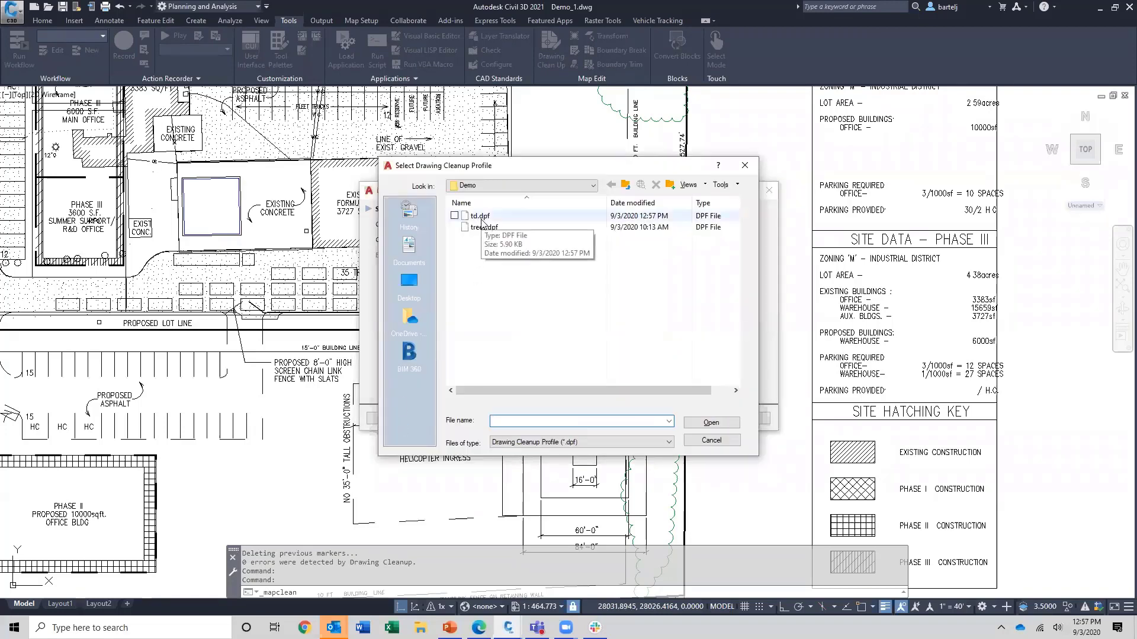
click(708, 441)
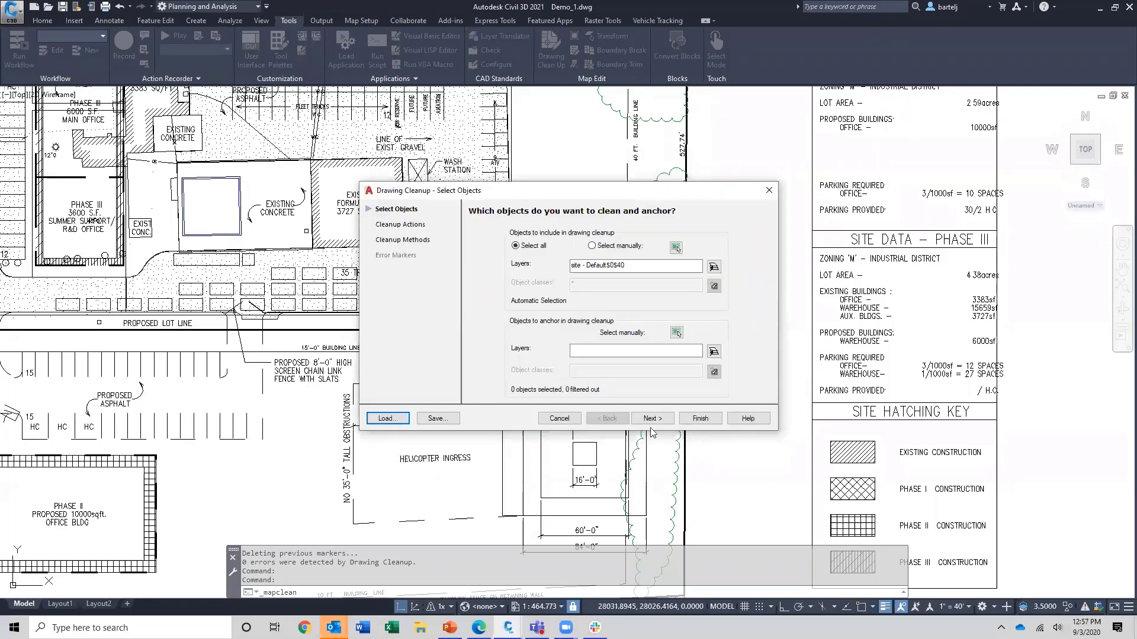
click(558, 418)
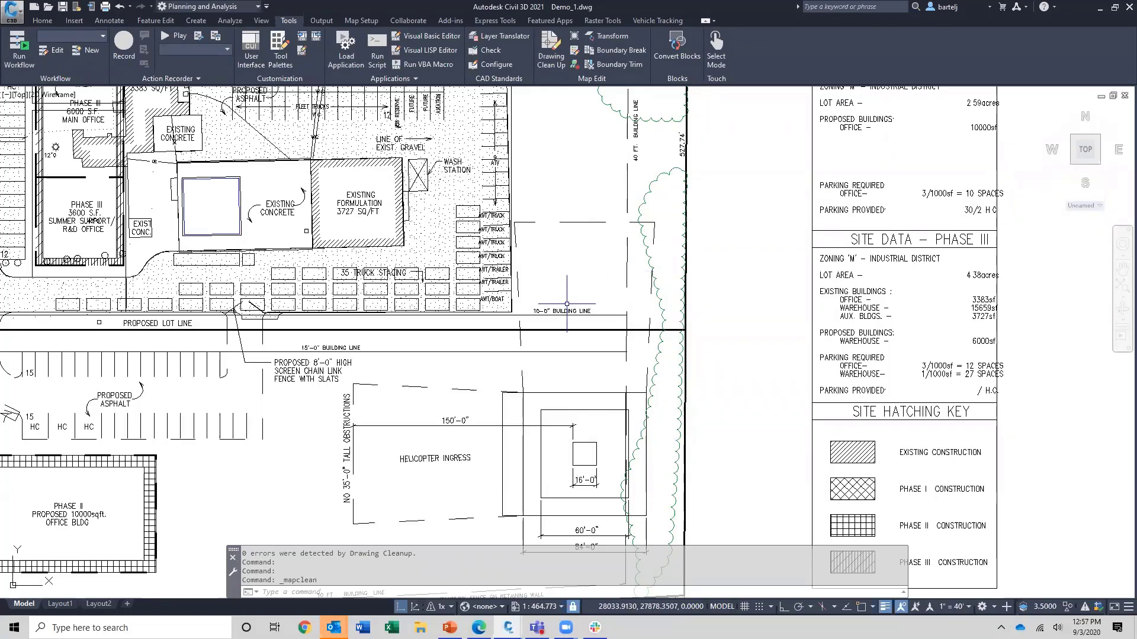
Run UNDO Back to undo every operation in the drawing
text(UNDO)
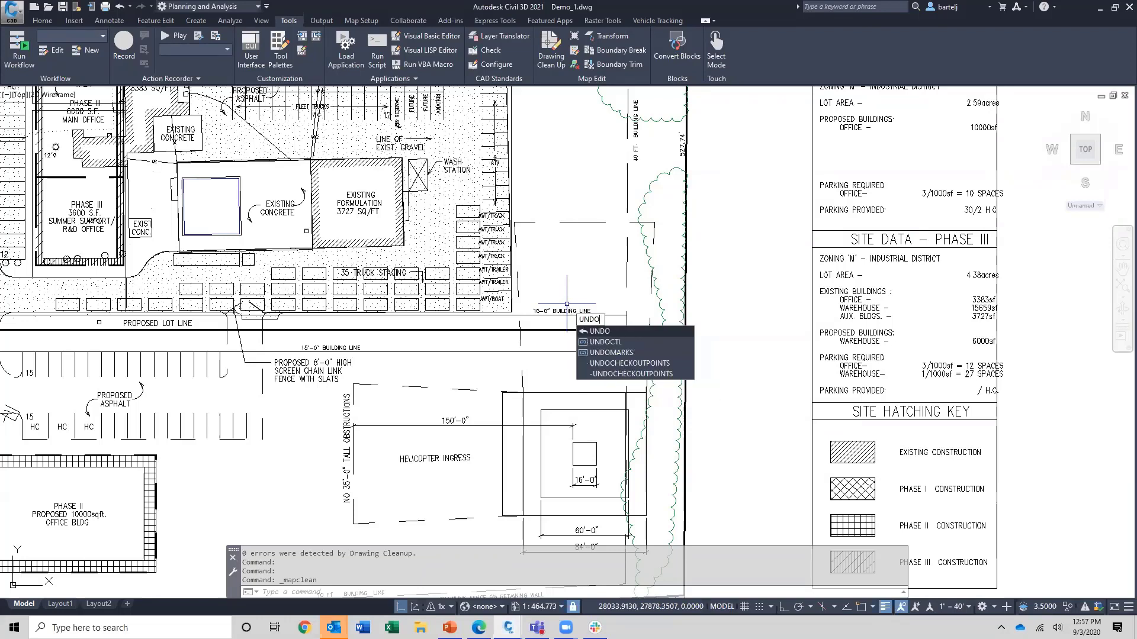
key(Return)
key(Return)
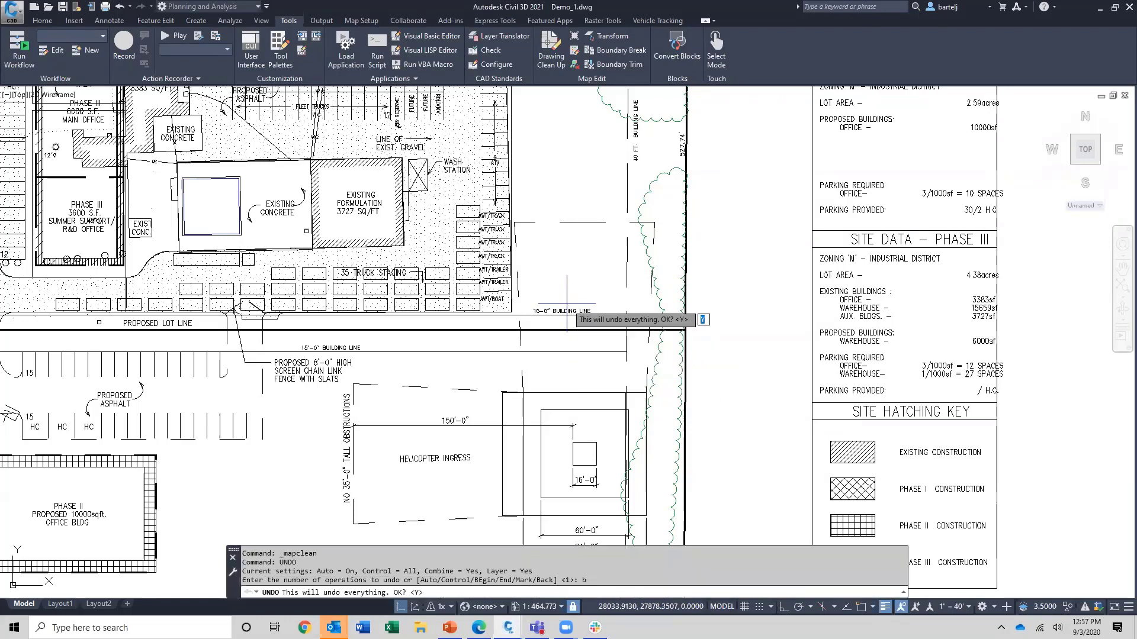
key(Return)
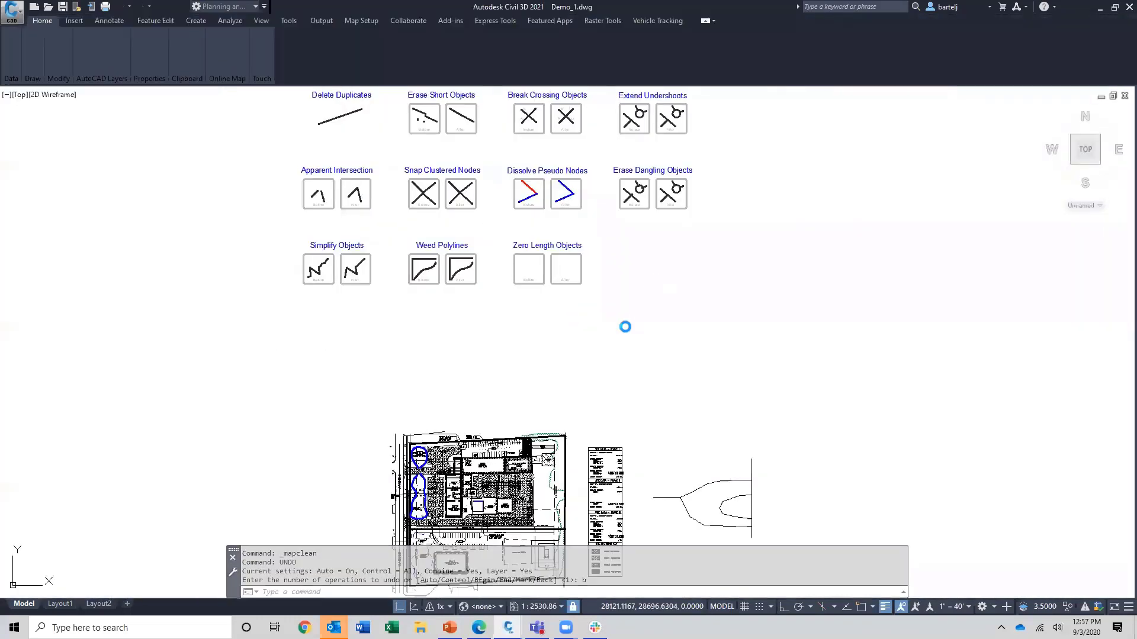
Inspect the restored scalloped tree outline, then minimize the Civil 3D window
scroll(556, 388, up, 2)
middle_drag(556, 391, 572, 266)
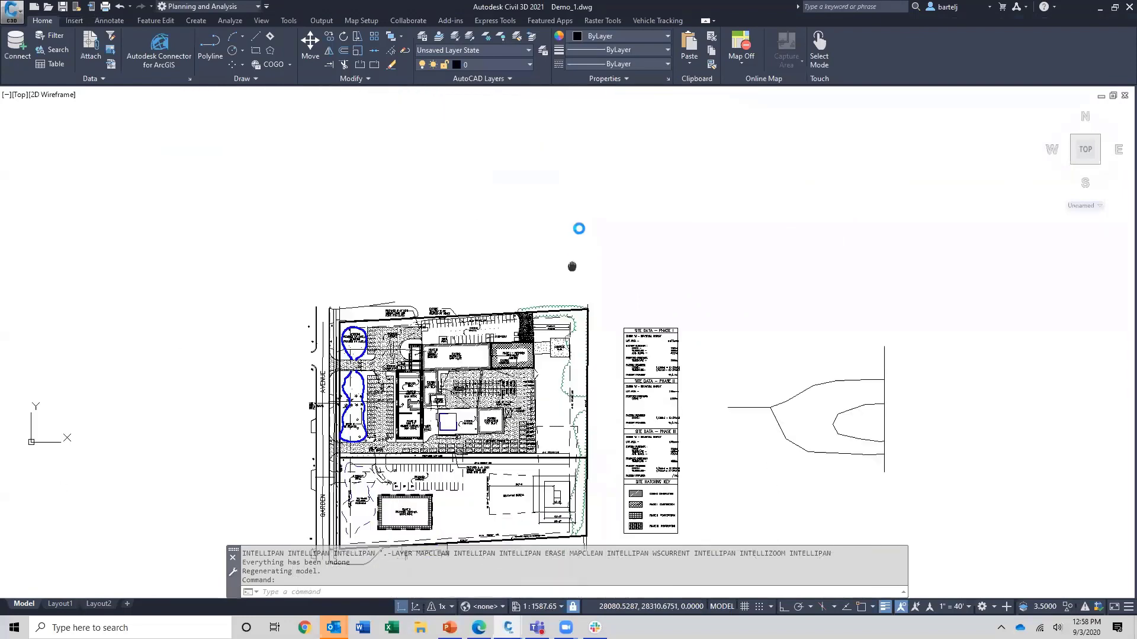
scroll(574, 265, up, 6)
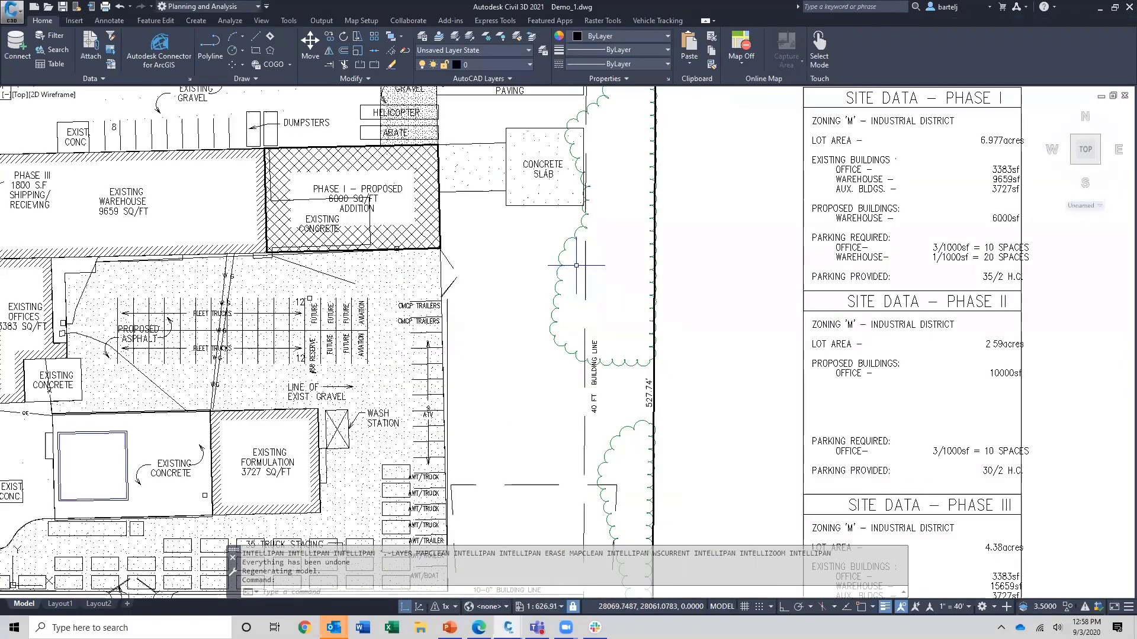
scroll(576, 265, up, 10)
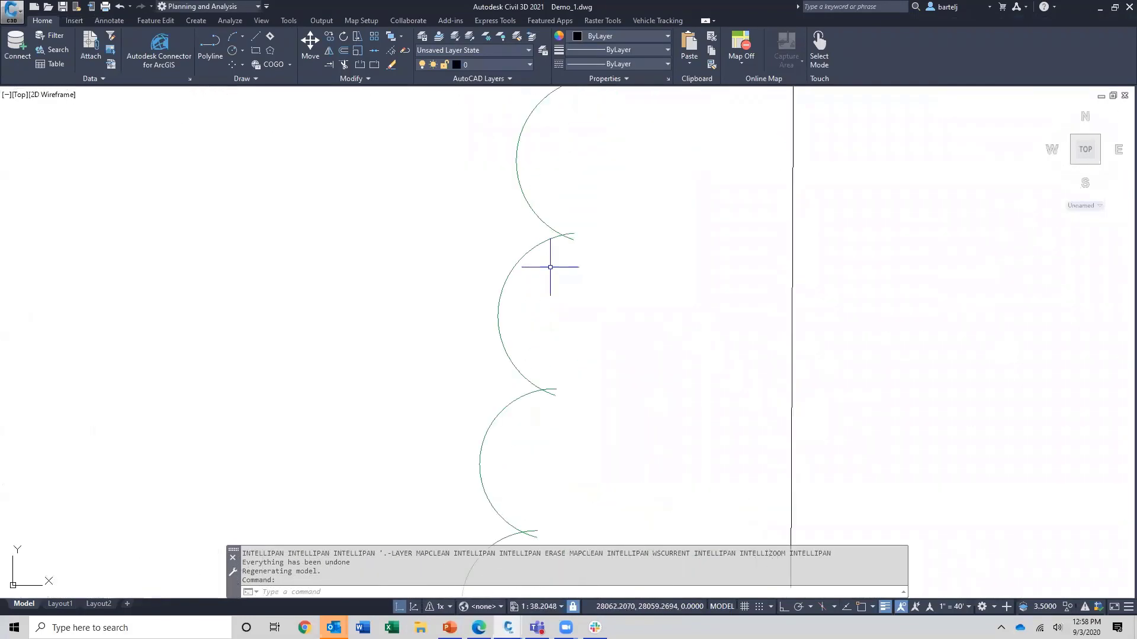
scroll(550, 267, down, 5)
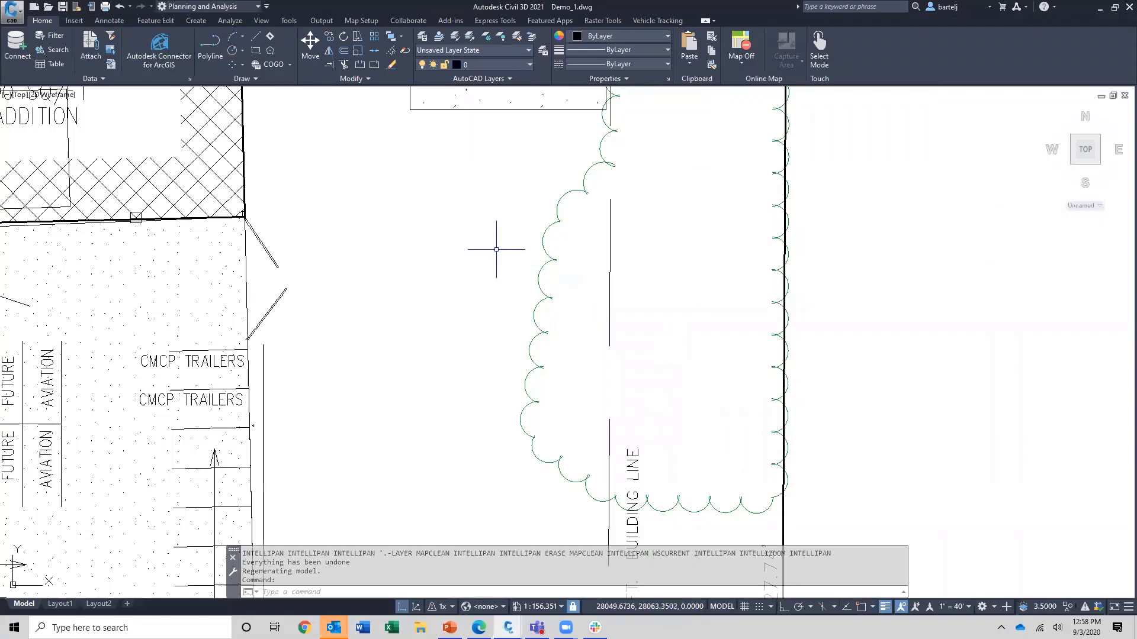
mouse_move(497, 243)
middle_down()
mouse_move(553, 261)
mouse_move(701, 254)
middle_up()
scroll(701, 255, down, 2)
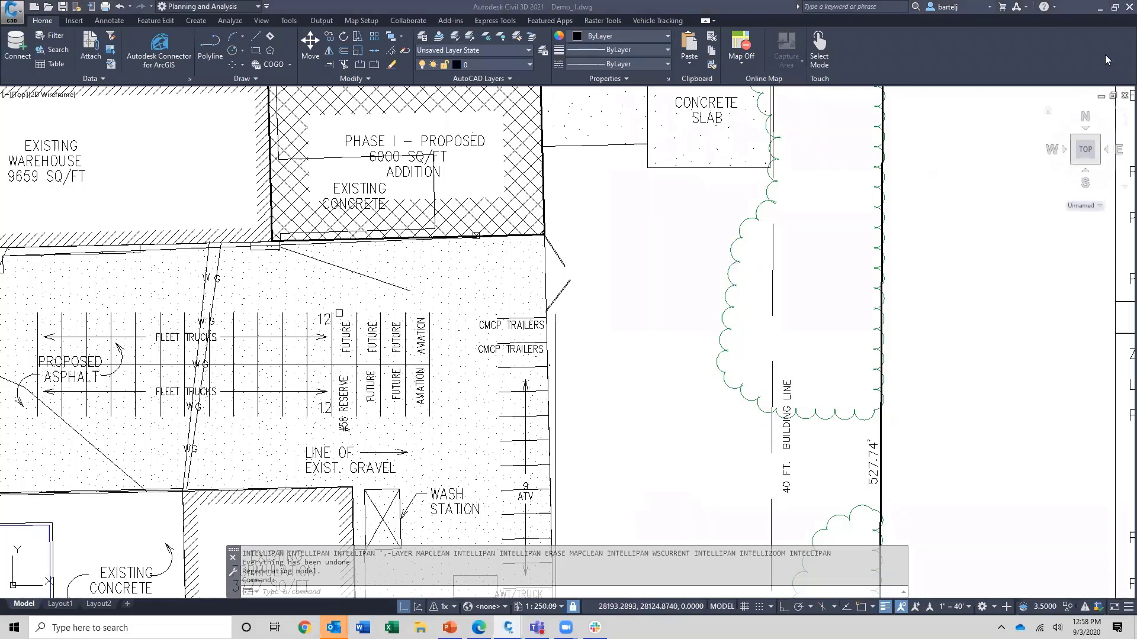
click(1115, 10)
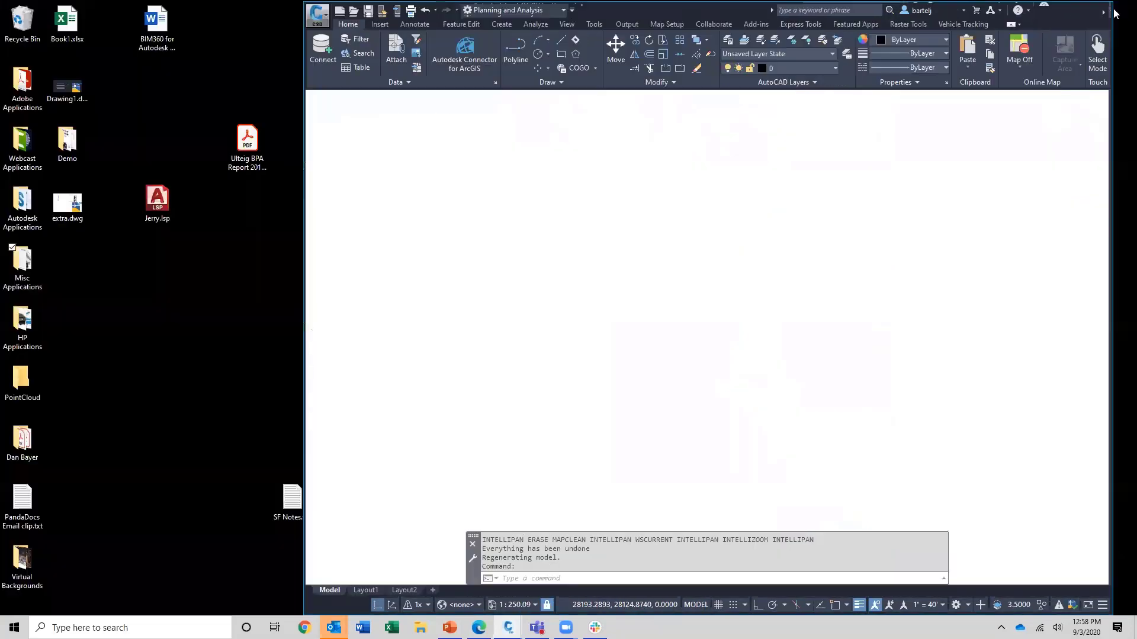
Create a new desktop file named 30min.lsp, replacing the .txt extension
right_click(164, 296)
mouse_move(121, 430)
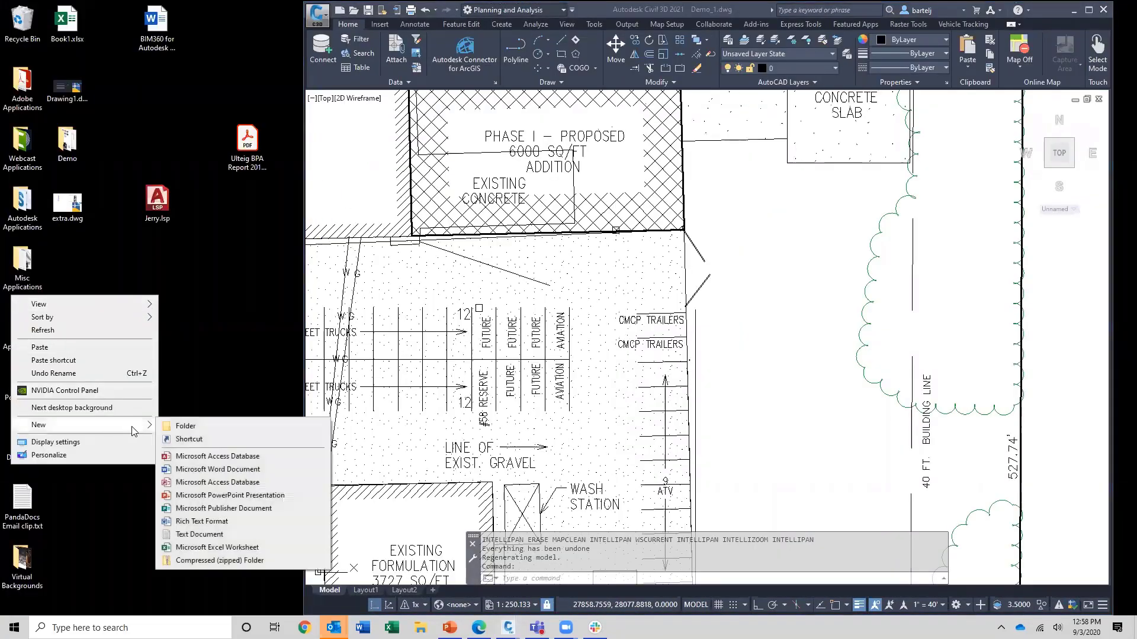
click(200, 534)
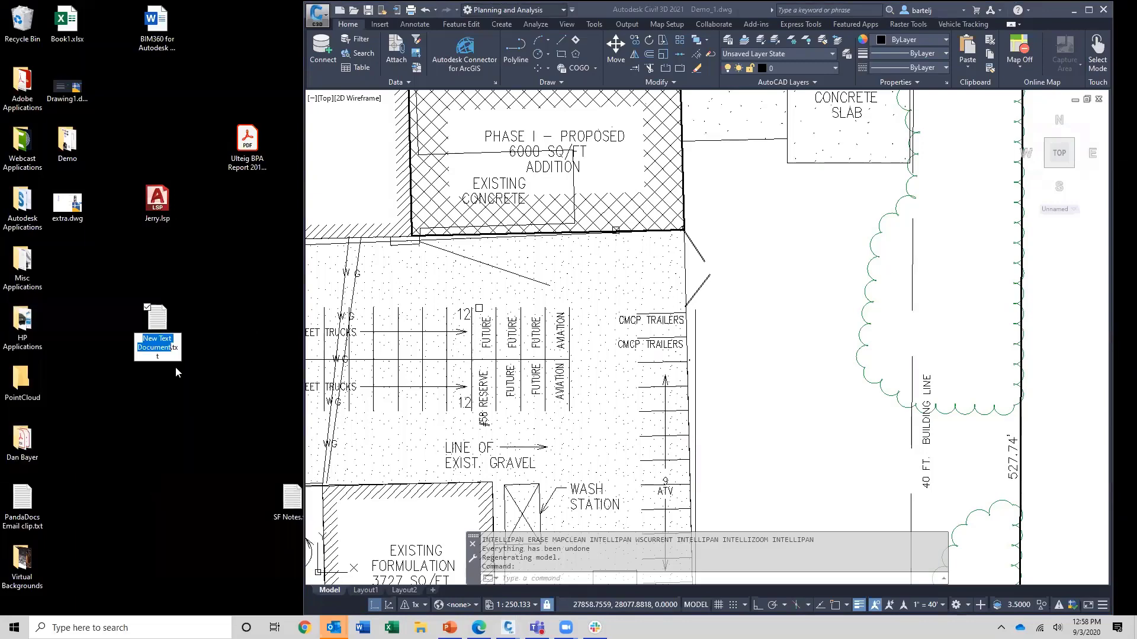
text(30min.)
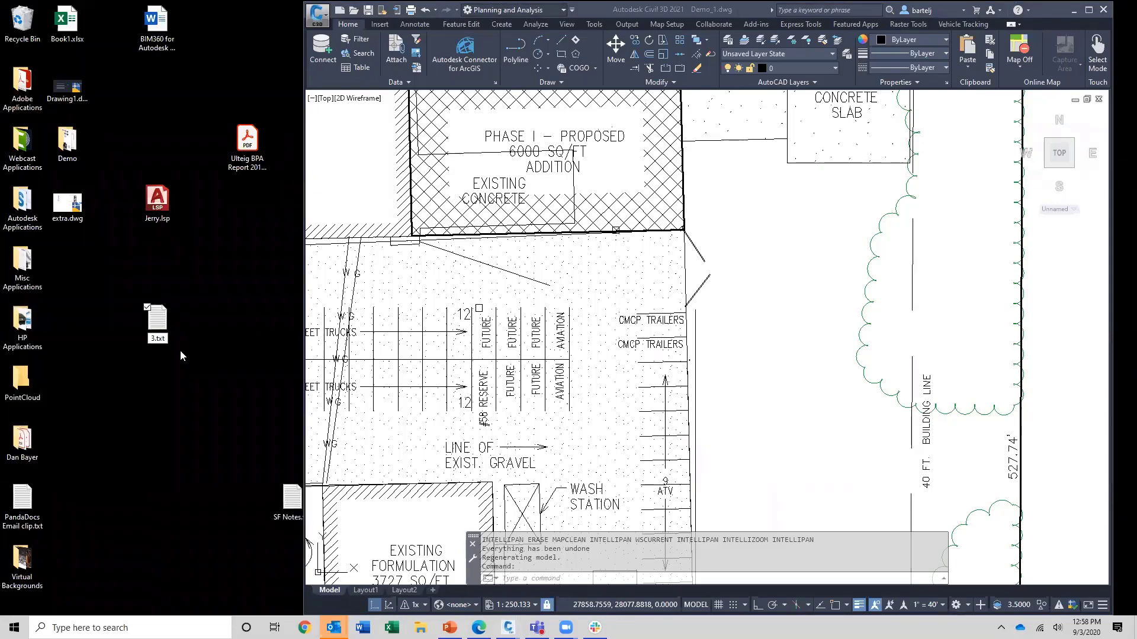
text(lsp)
key(Delete)
key(Delete)
key(Delete)
key(Return)
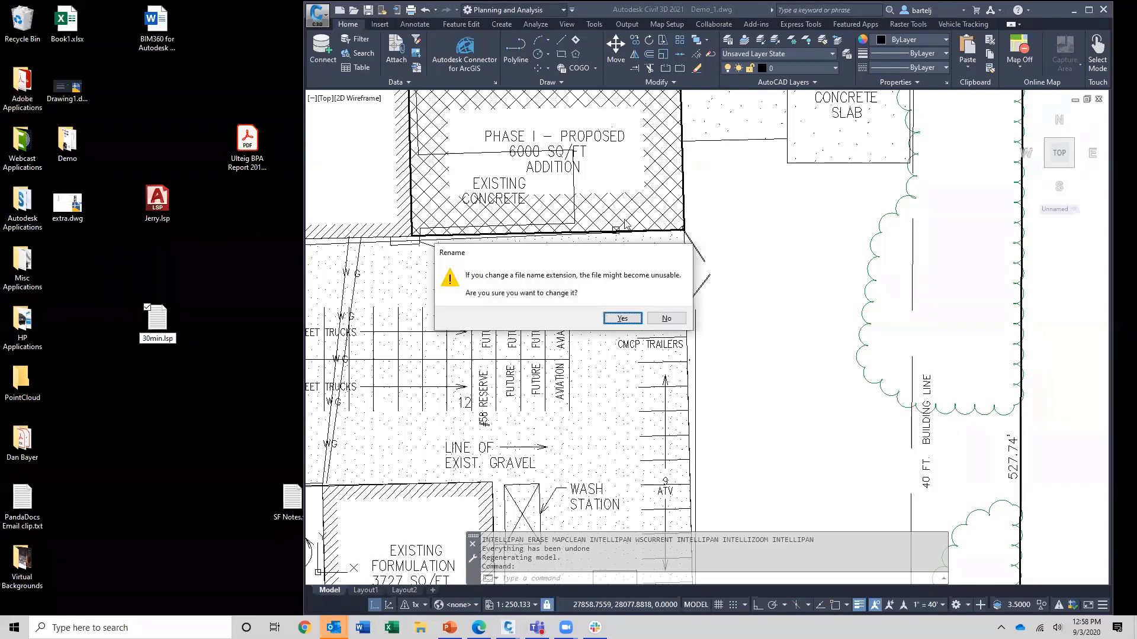
click(620, 320)
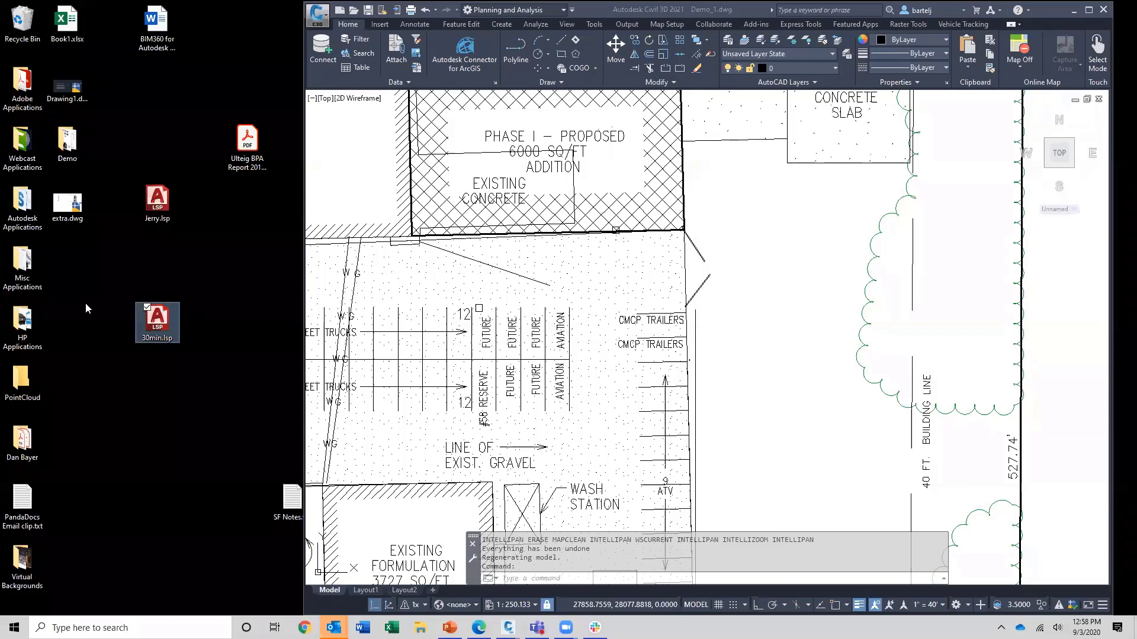
Write (defun c:easy()(command "-mapclean" "c:/demo/td.dpf")(princ)) in Notepad and save it
double_click(151, 325)
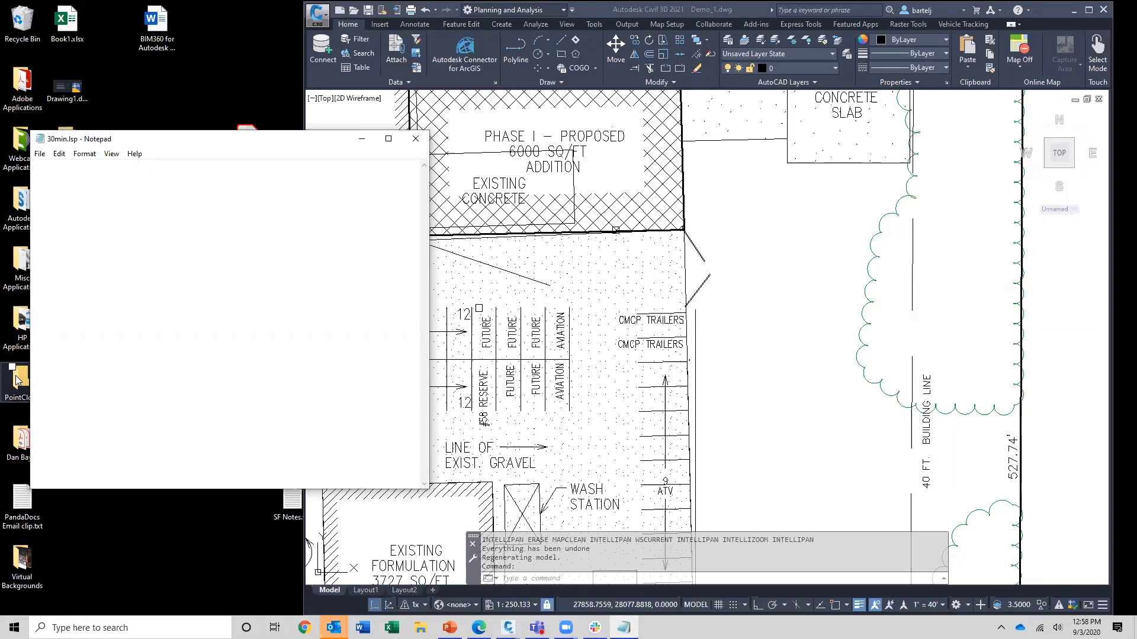
text(()
key(BackSpace)
key(BackSpace)
text(defun c:easy())
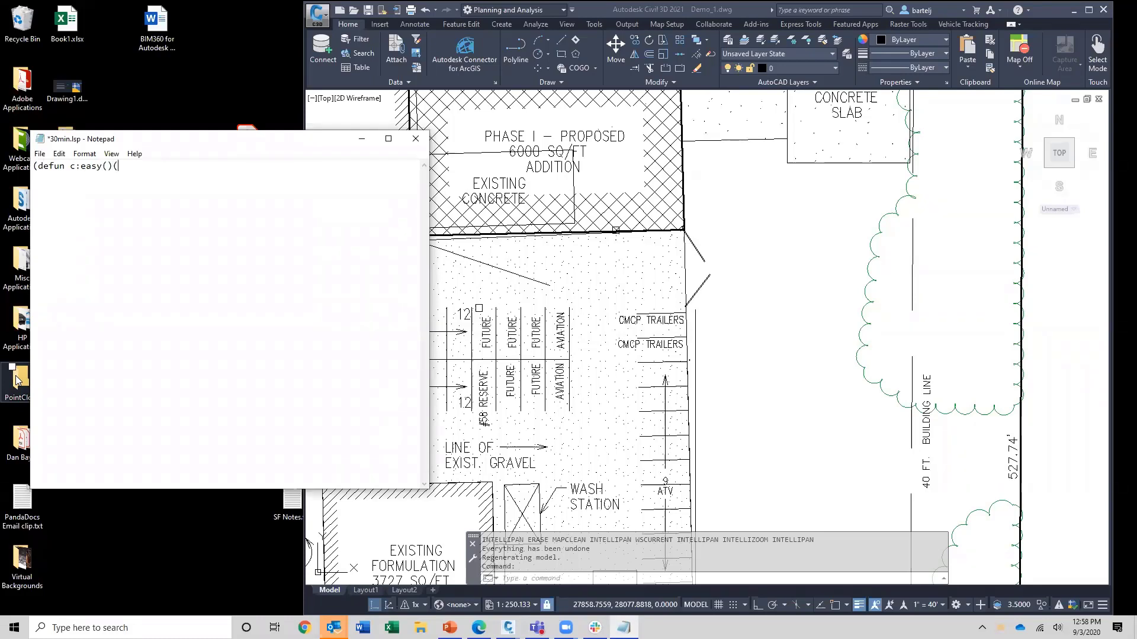
text((command)
text("-mapclean" "c:/demo/td.d)
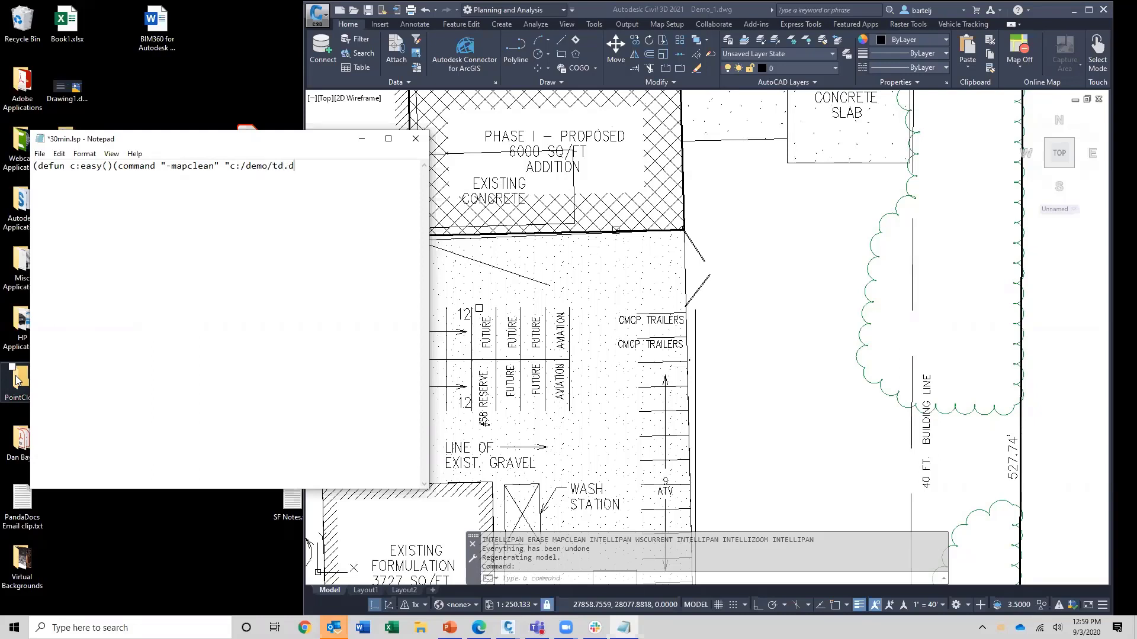
text(pf)
text(")(princ)
click(39, 154)
click(61, 206)
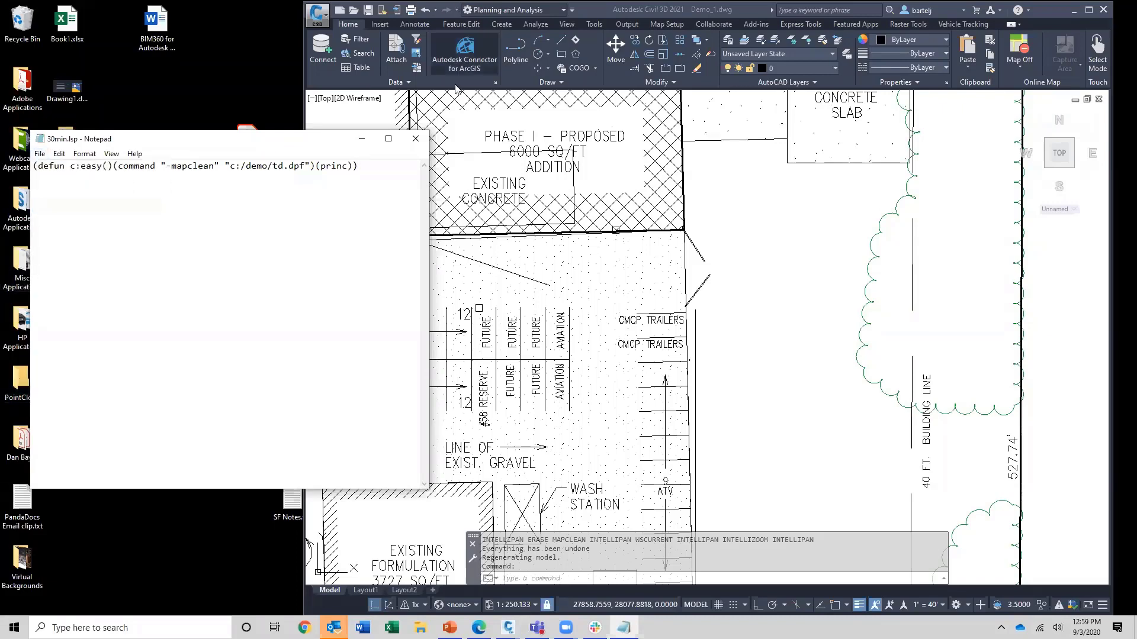
Load 30min.lsp into the drawing once and run EASY, which cannot find c:/demo/td.dpf
click(371, 139)
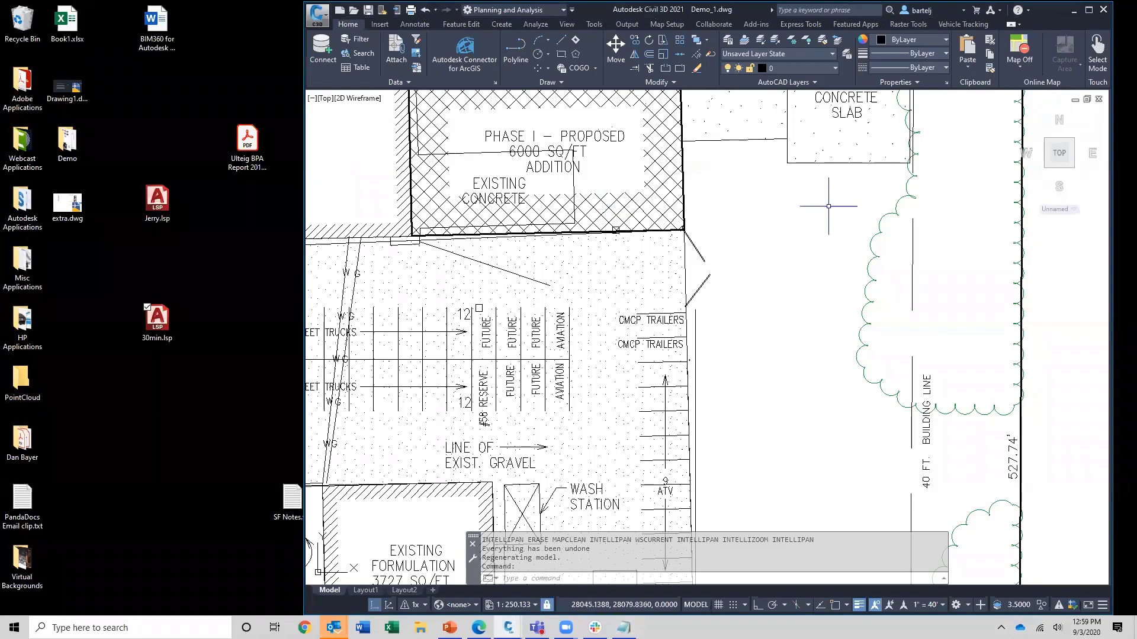
drag(159, 323, 589, 279)
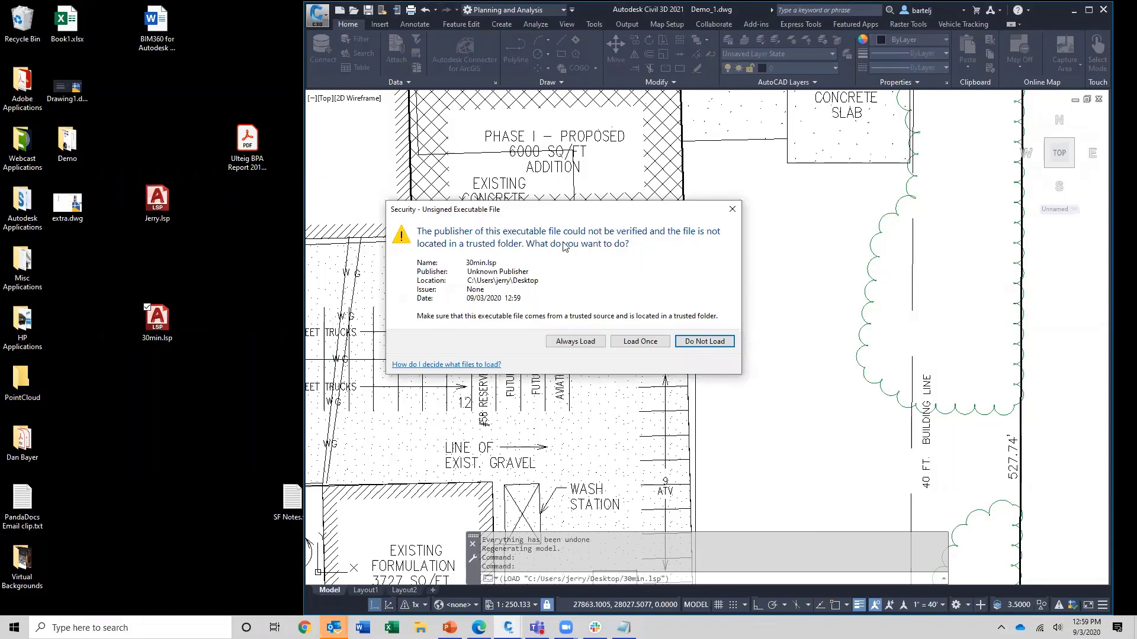
click(635, 346)
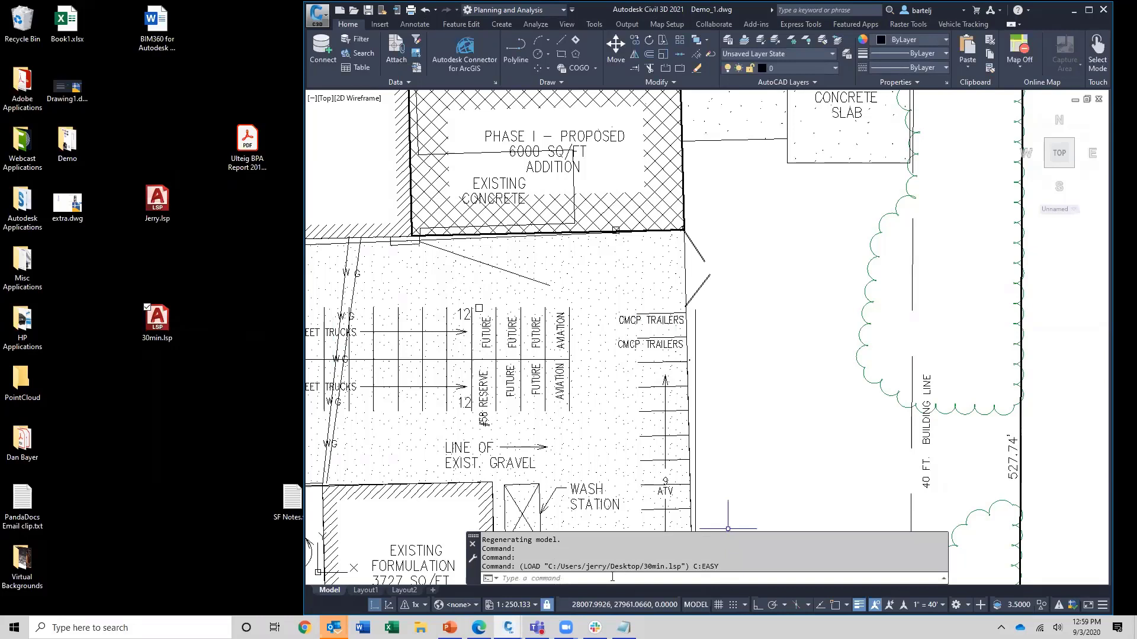
text(e)
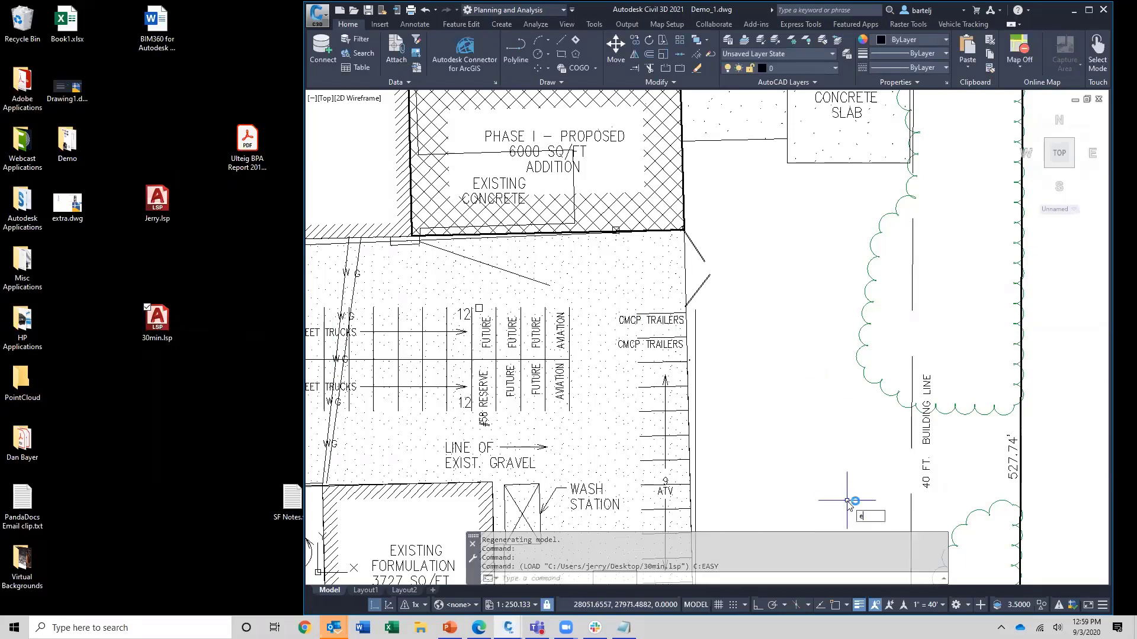
text(as)
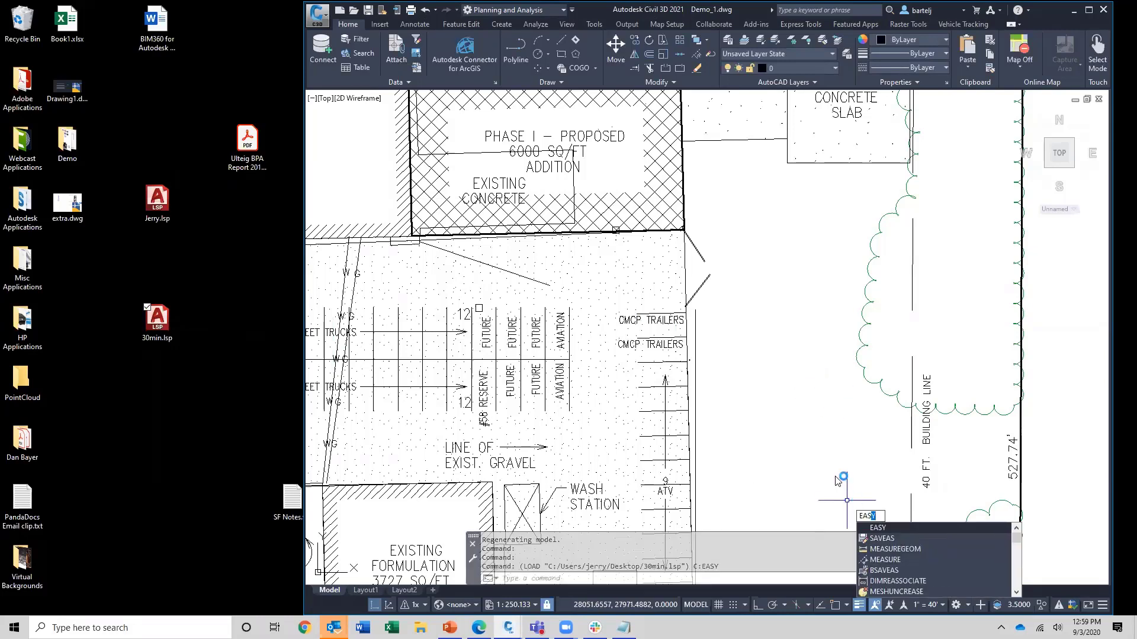
click(885, 528)
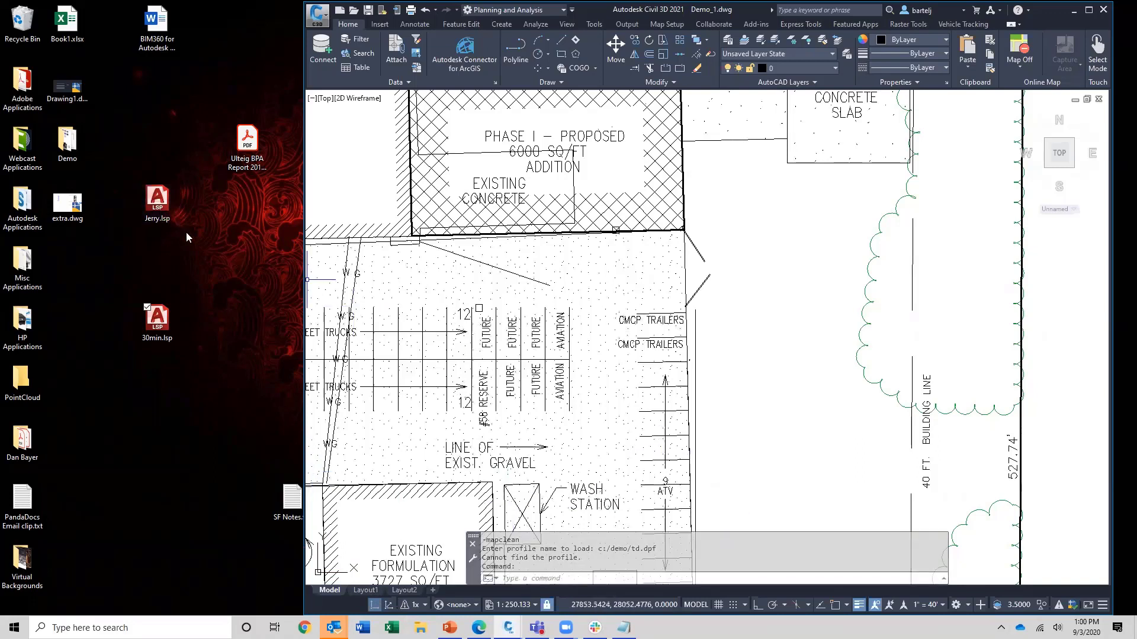
Inspect the code of Jerry.lsp on the desktop, closing it unchanged
click(152, 212)
double_click(152, 211)
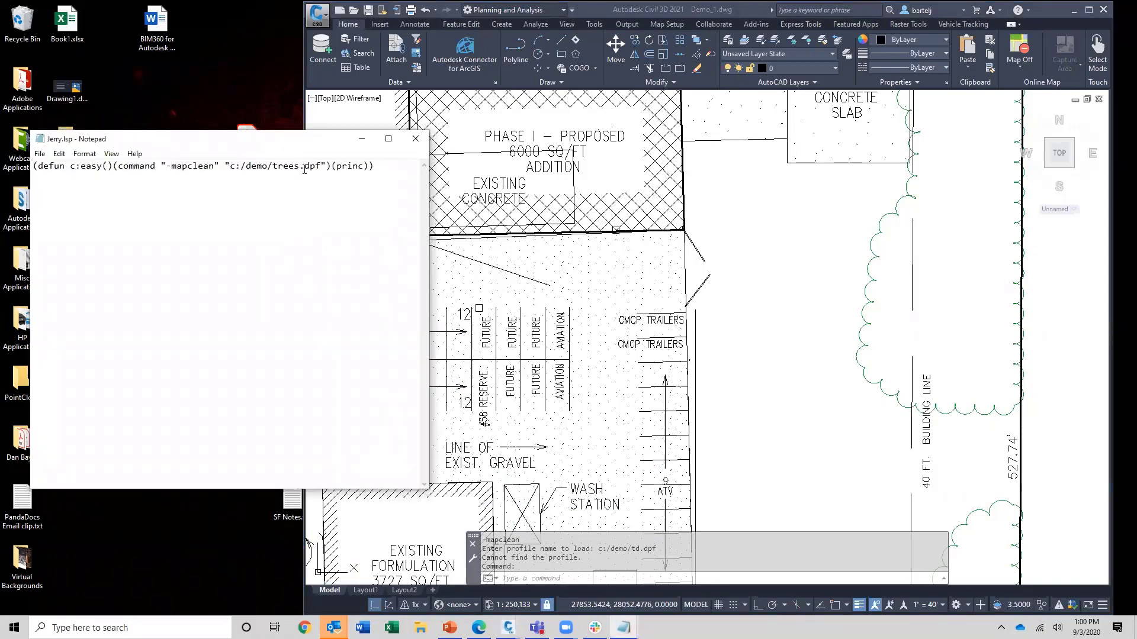
click(415, 139)
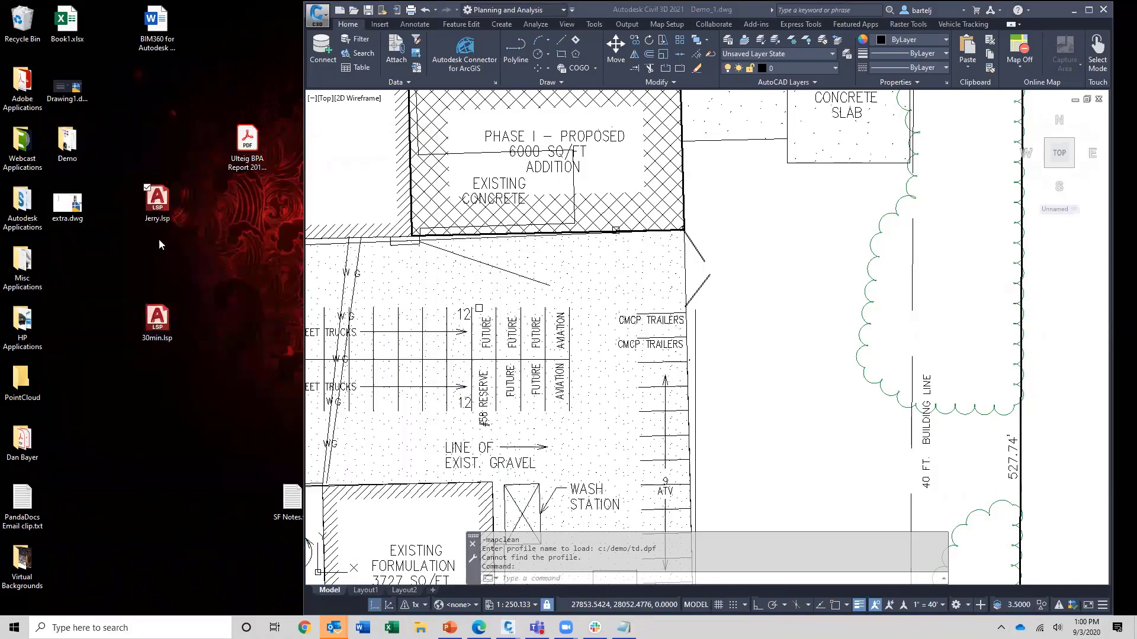
Load Jerry.lsp once and run its EASY command on the tree outline
mouse_move(158, 211)
mouse_down()
mouse_move(264, 261)
mouse_move(758, 367)
mouse_up()
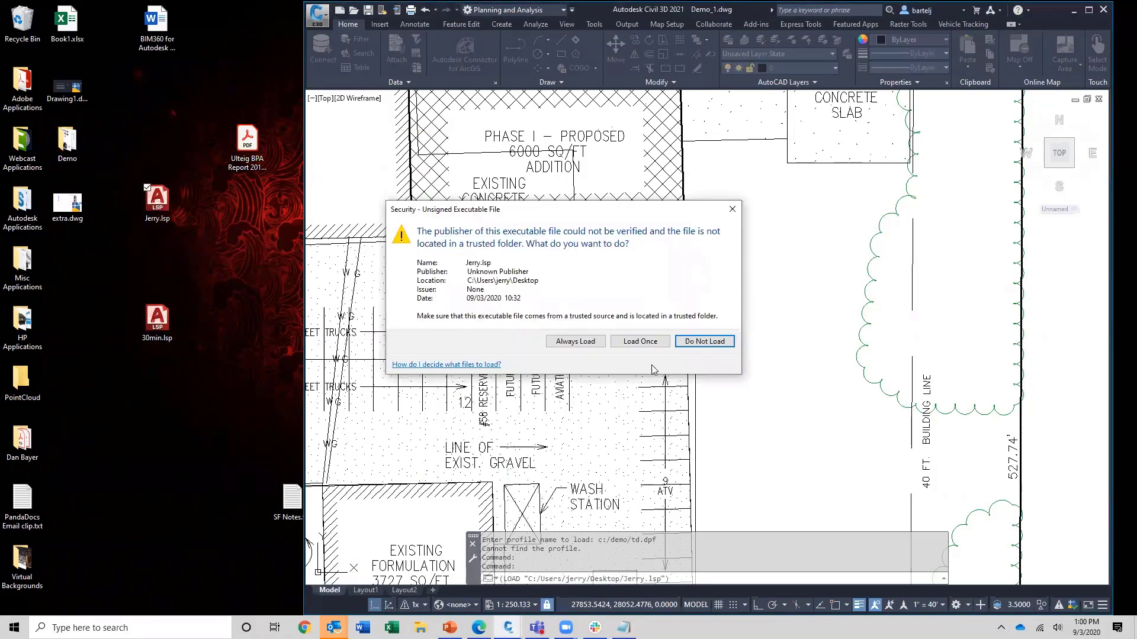
click(636, 342)
text(eas)
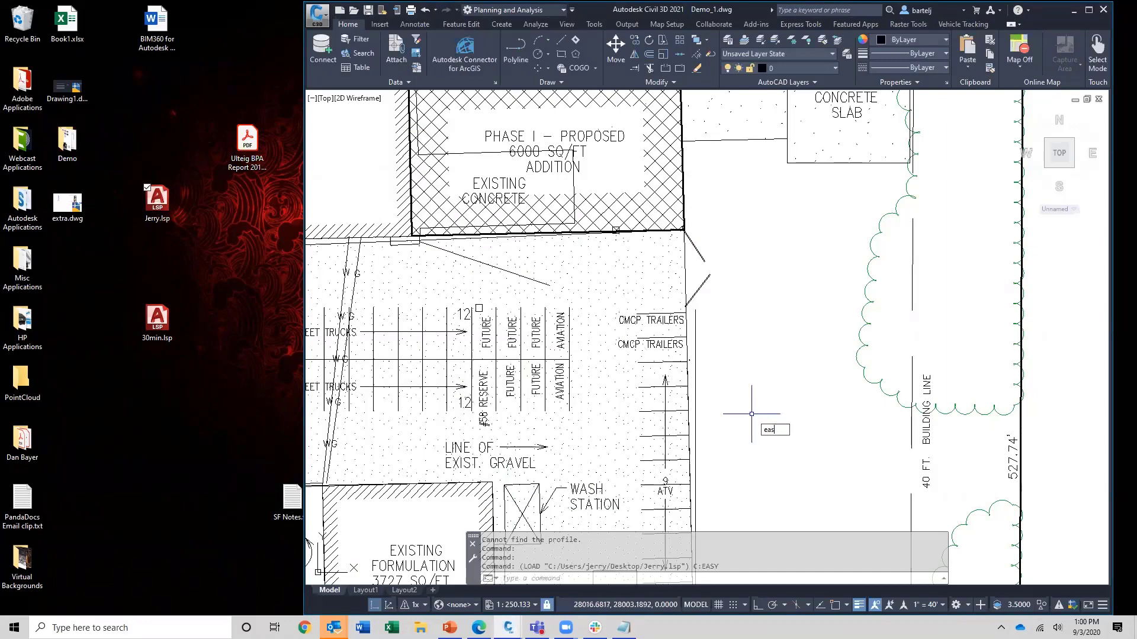
text(y)
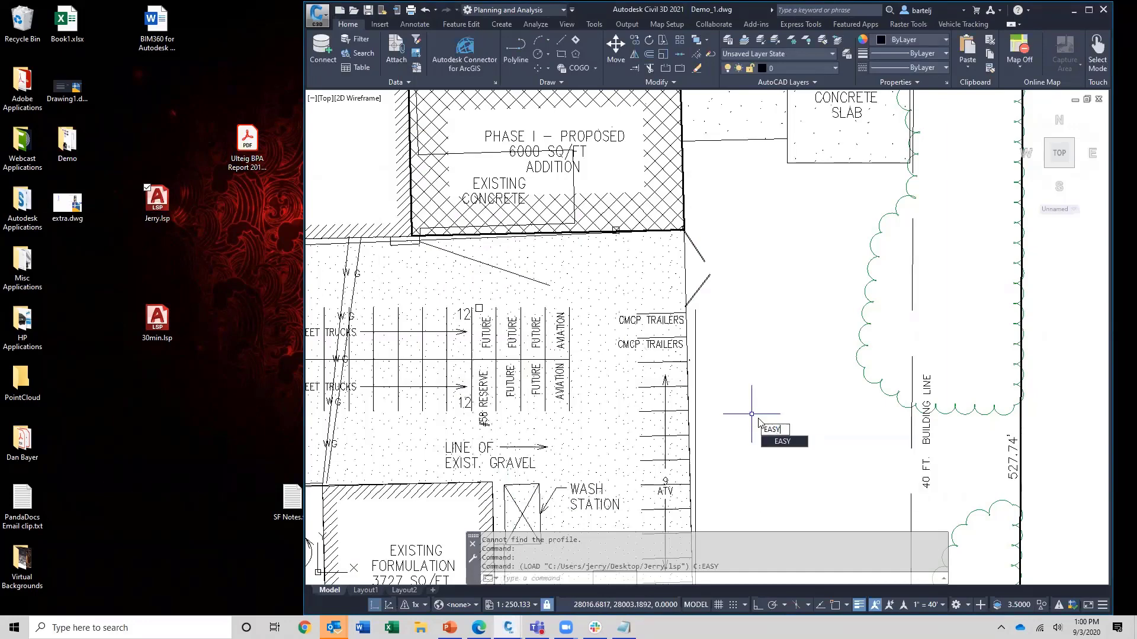
key(Return)
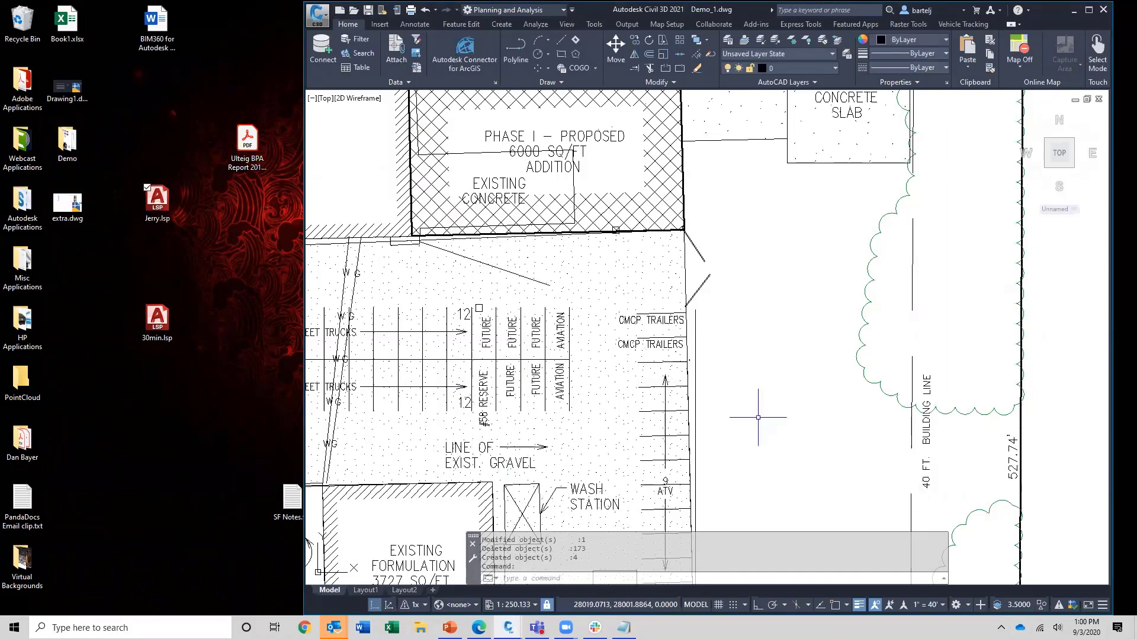
click(879, 382)
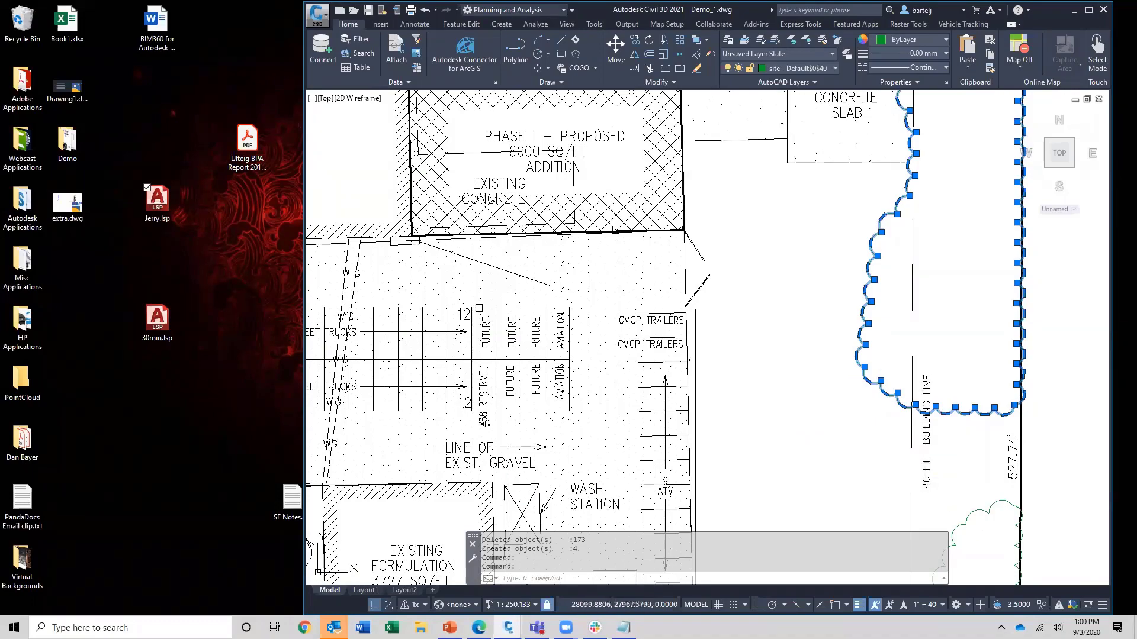
scroll(832, 448, down, 4)
middle_drag(825, 434, 763, 291)
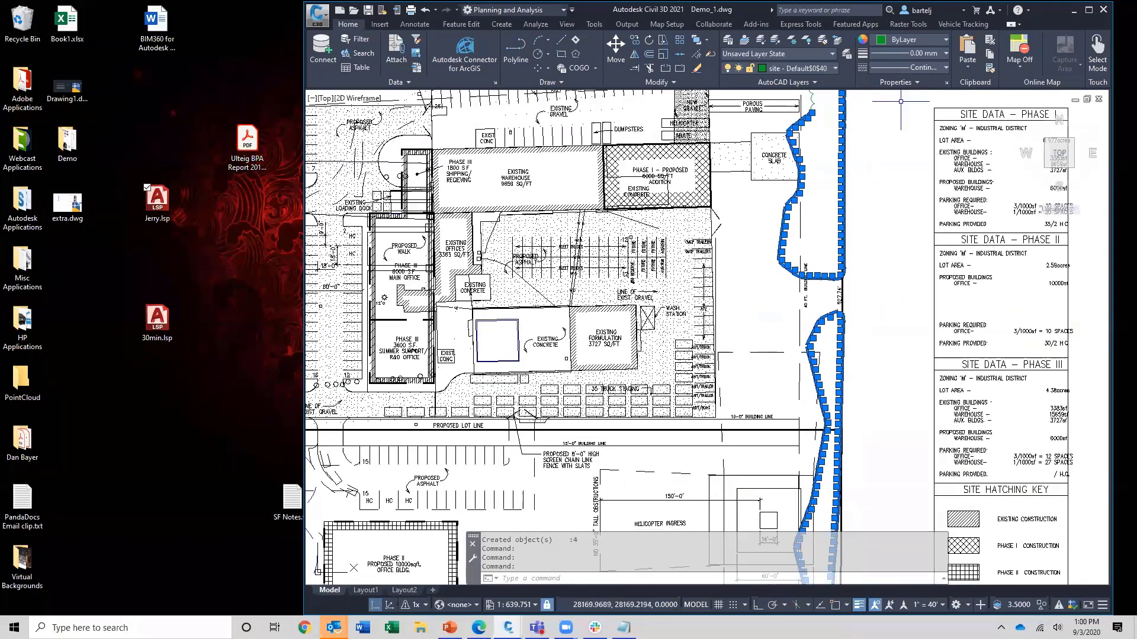
click(1089, 10)
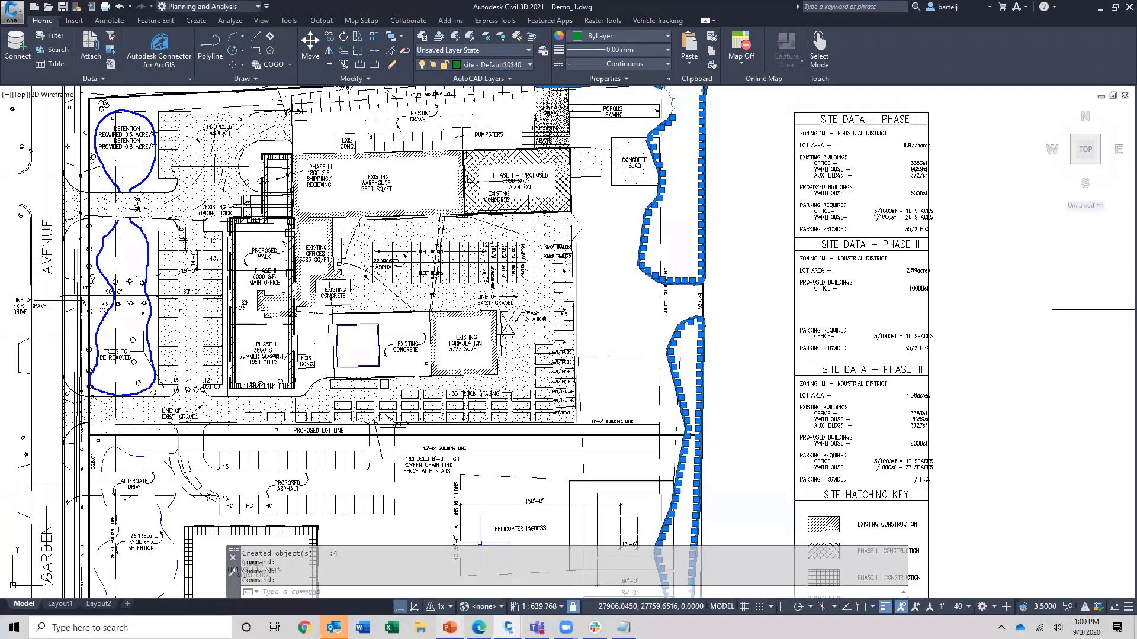
Show the Questions slide, slide 4, in the maximized PowerPoint presentation
click(449, 627)
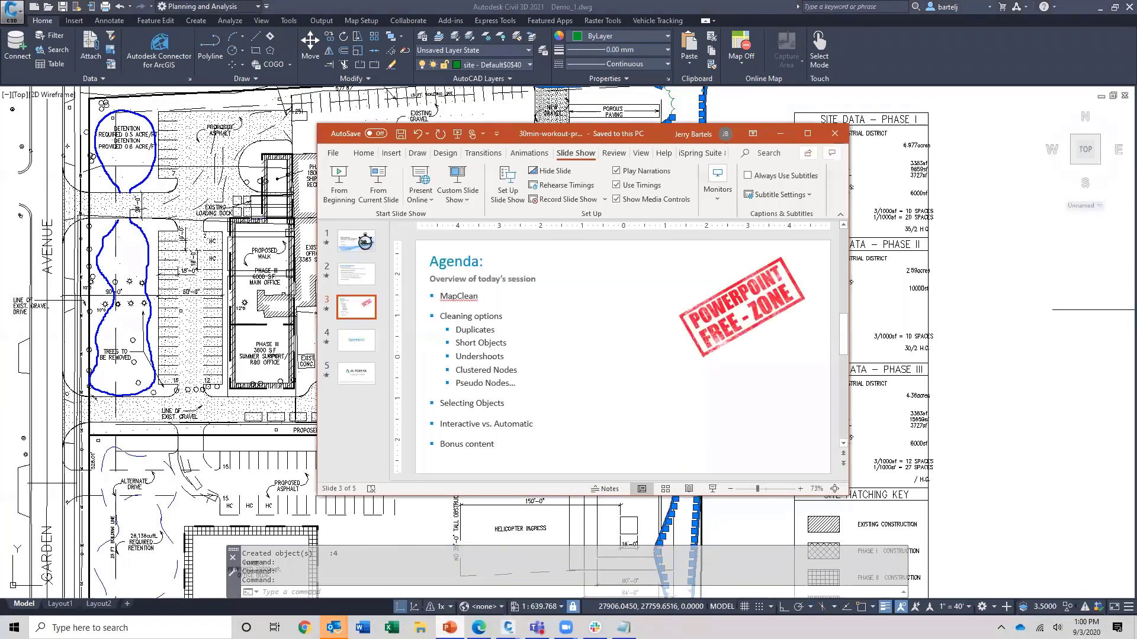
click(807, 135)
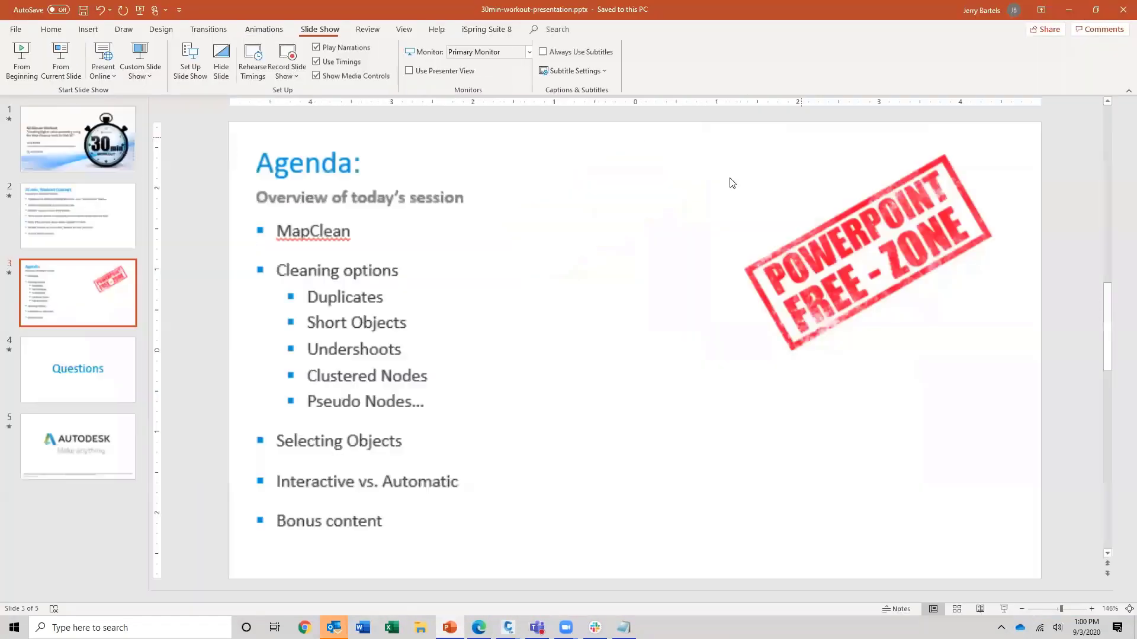
click(124, 379)
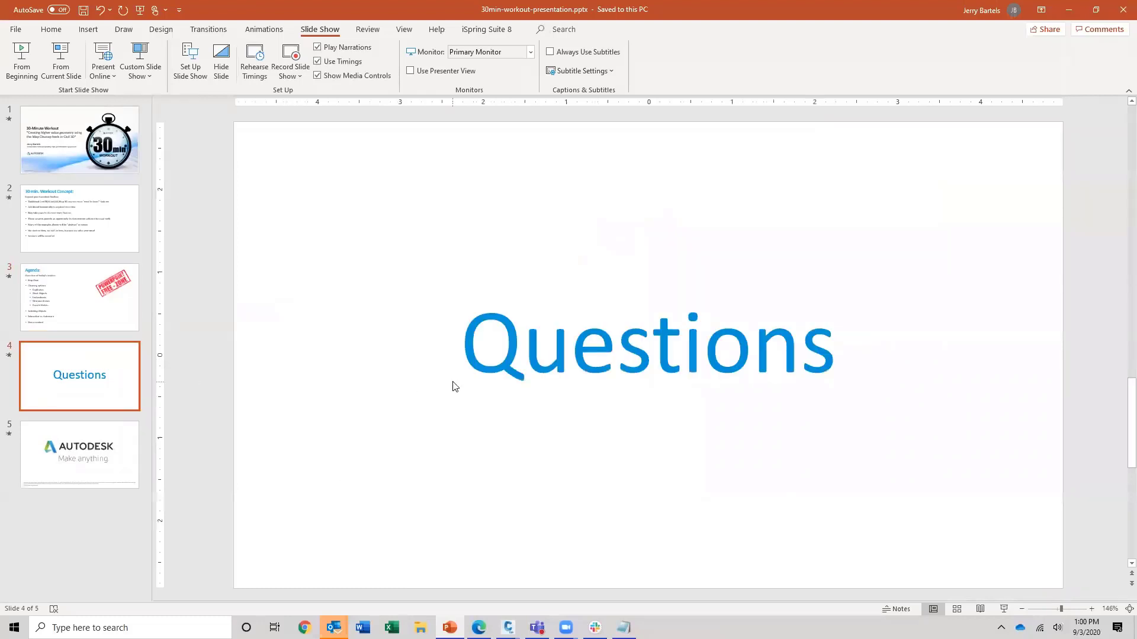